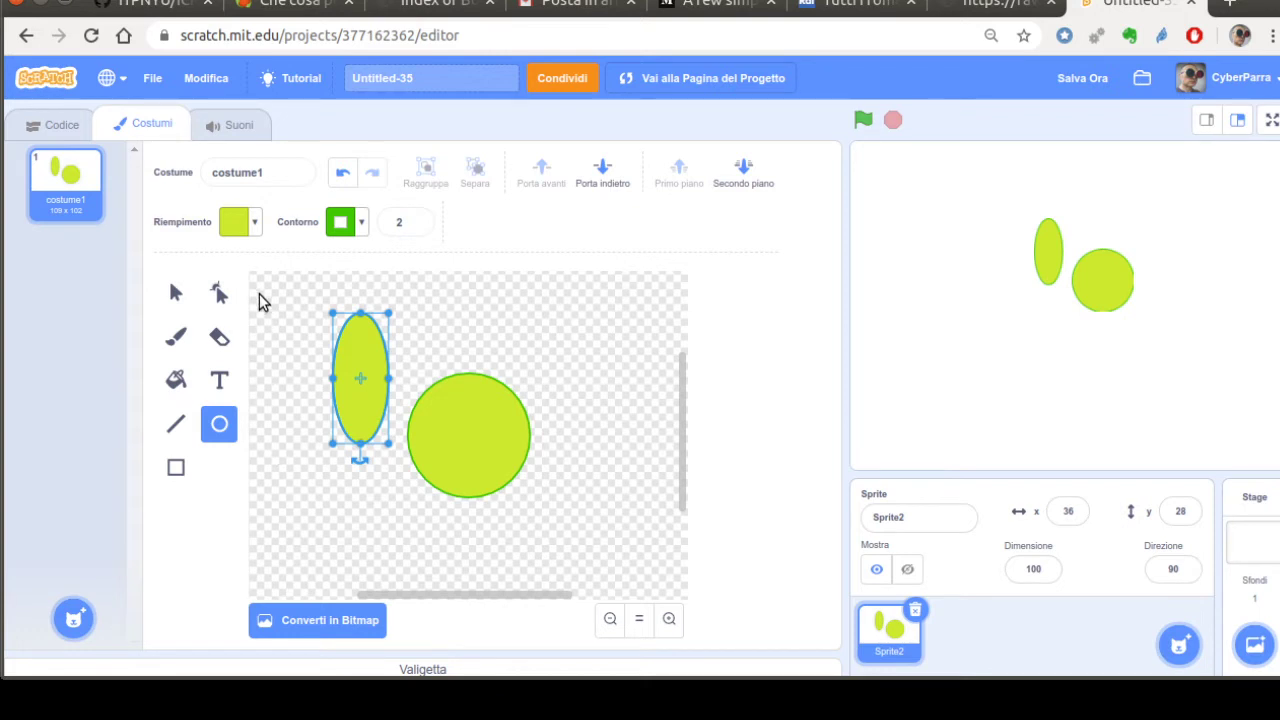
Step: Change the narrow ellipse's fill colour to hue 70 and set its outline width to 1
left_click(252, 222)
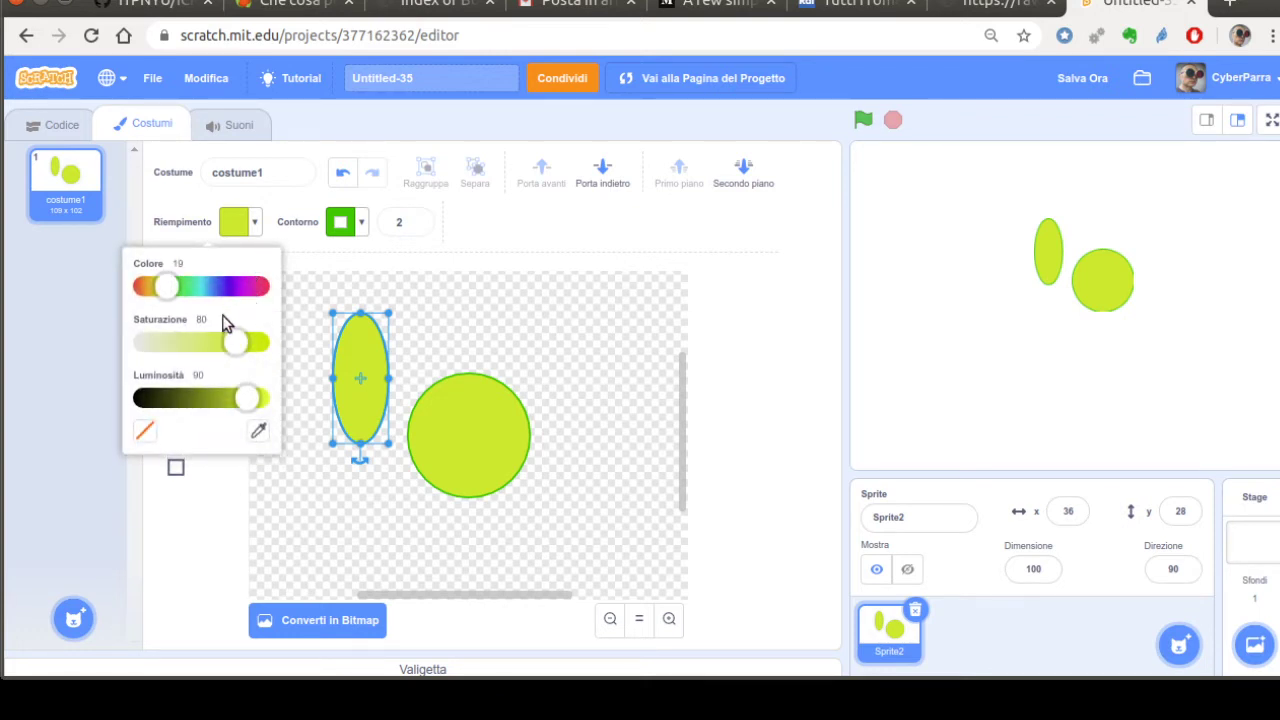
mouse_move(224, 322)
left_mouse_down()
mouse_move(236, 324)
mouse_move(228, 334)
left_mouse_up()
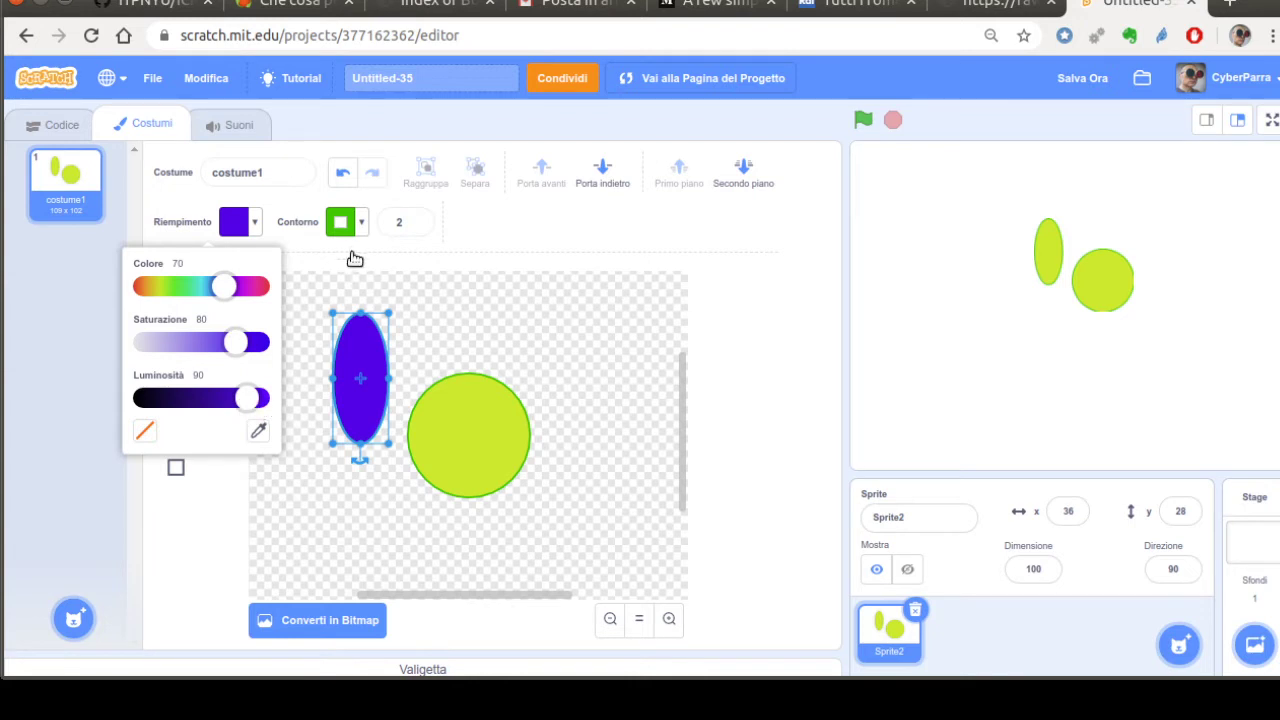
left_click(412, 251)
left_click(410, 251)
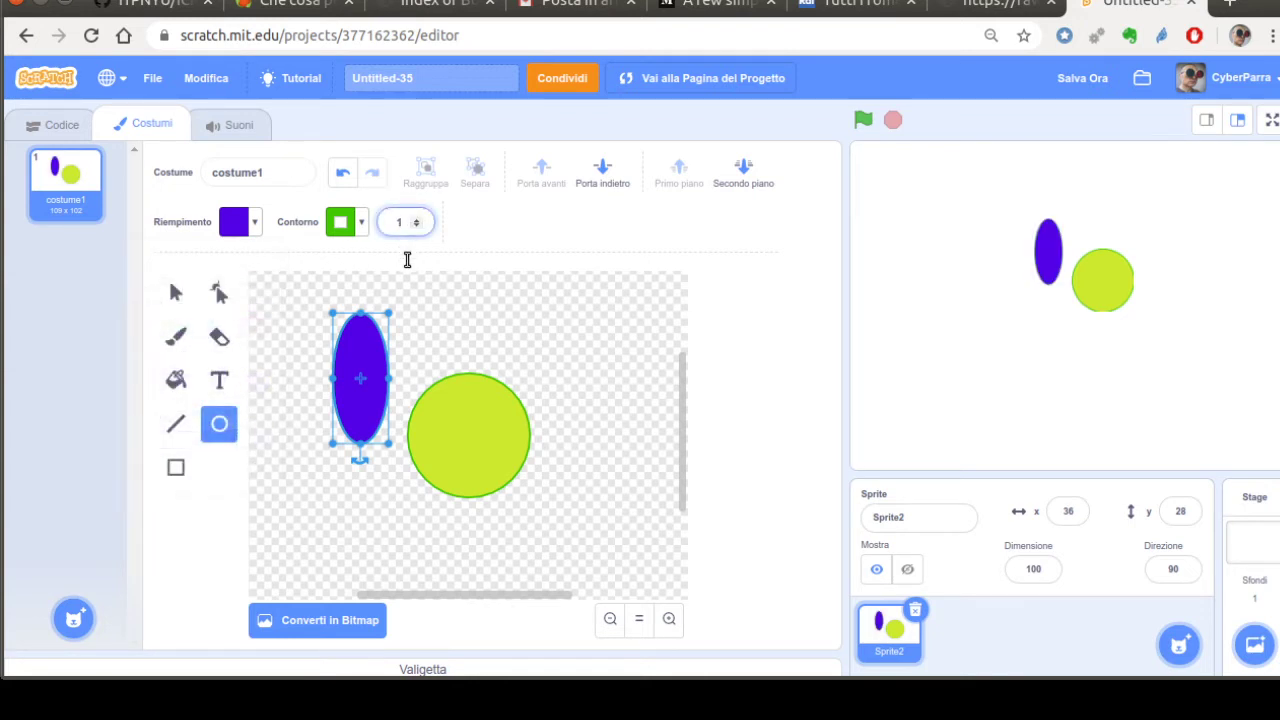
Step: Set the ellipse's outline to a dark purple with hue 83, saturation 100 and brightness 28
left_click(362, 257)
left_click_drag(294, 288, 362, 317)
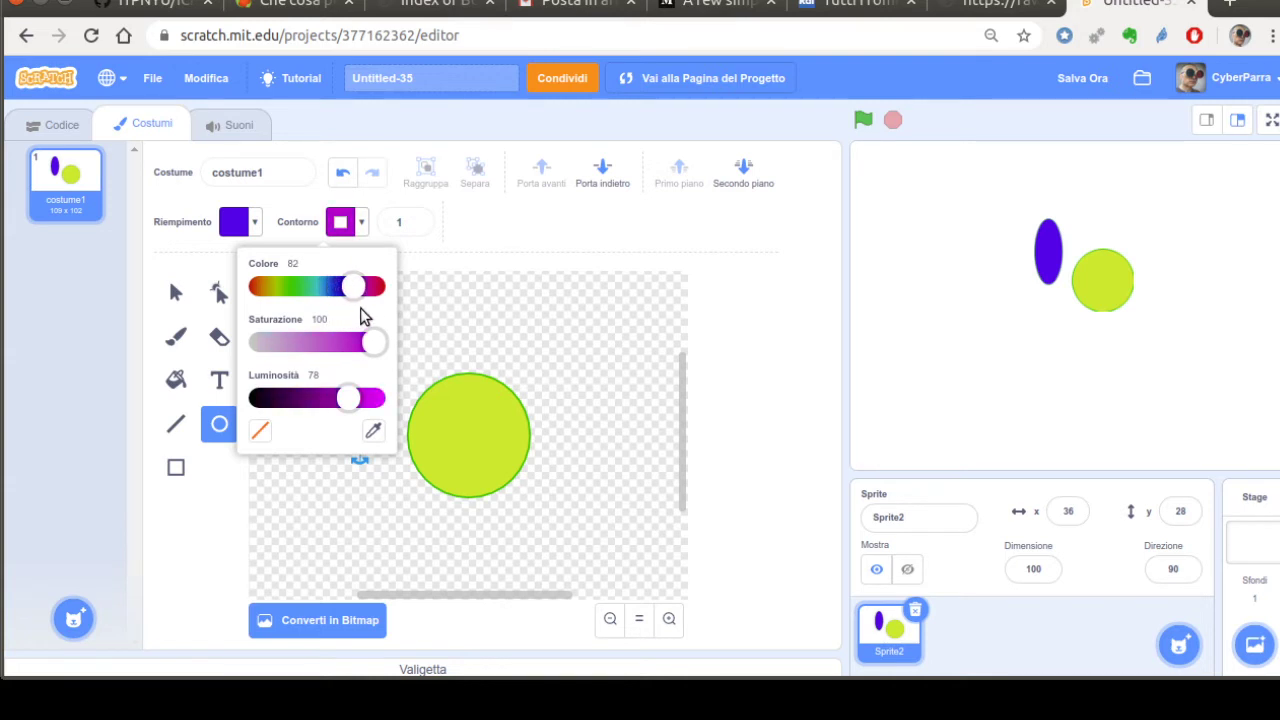
left_click_drag(348, 402, 289, 431)
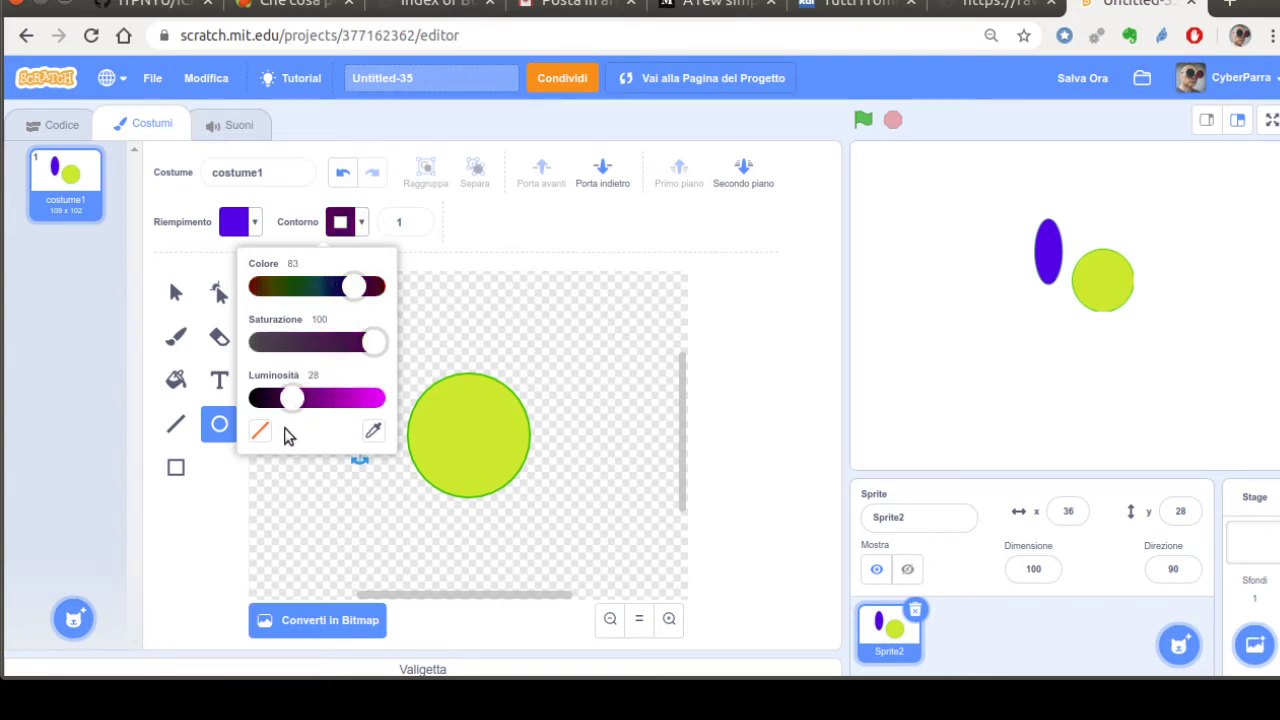
left_click(445, 325)
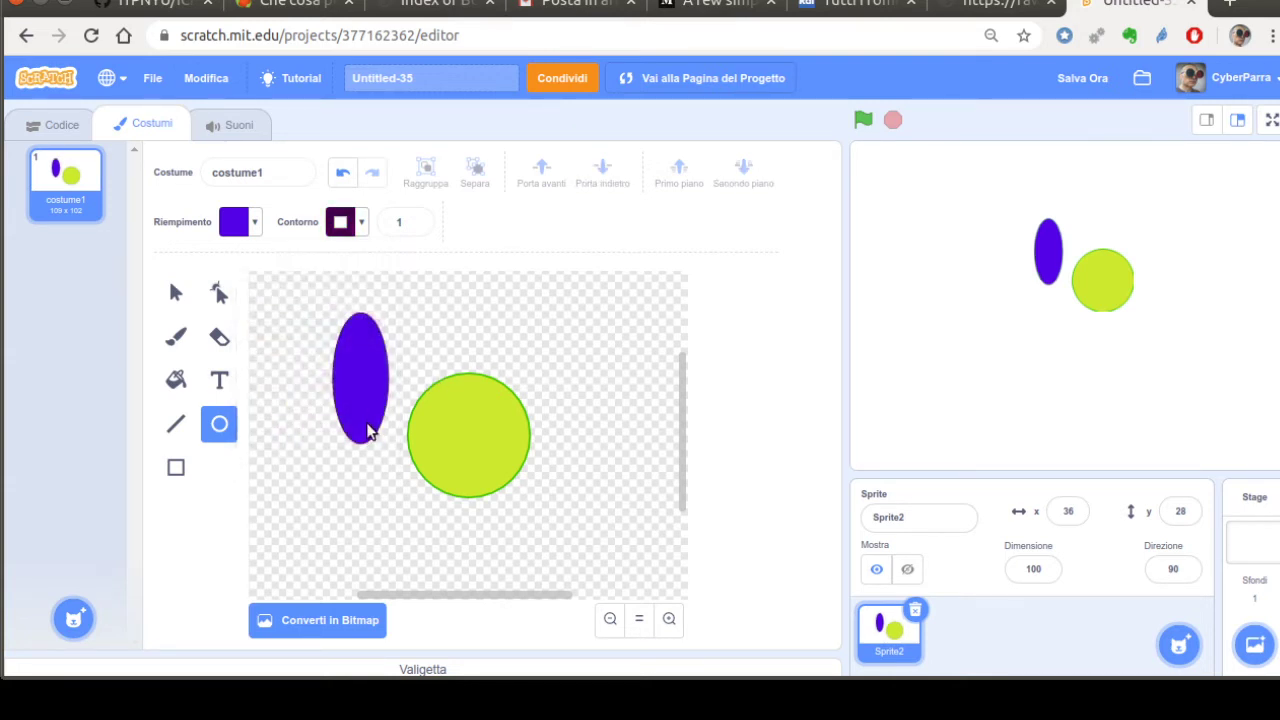
left_click_drag(349, 445, 352, 449)
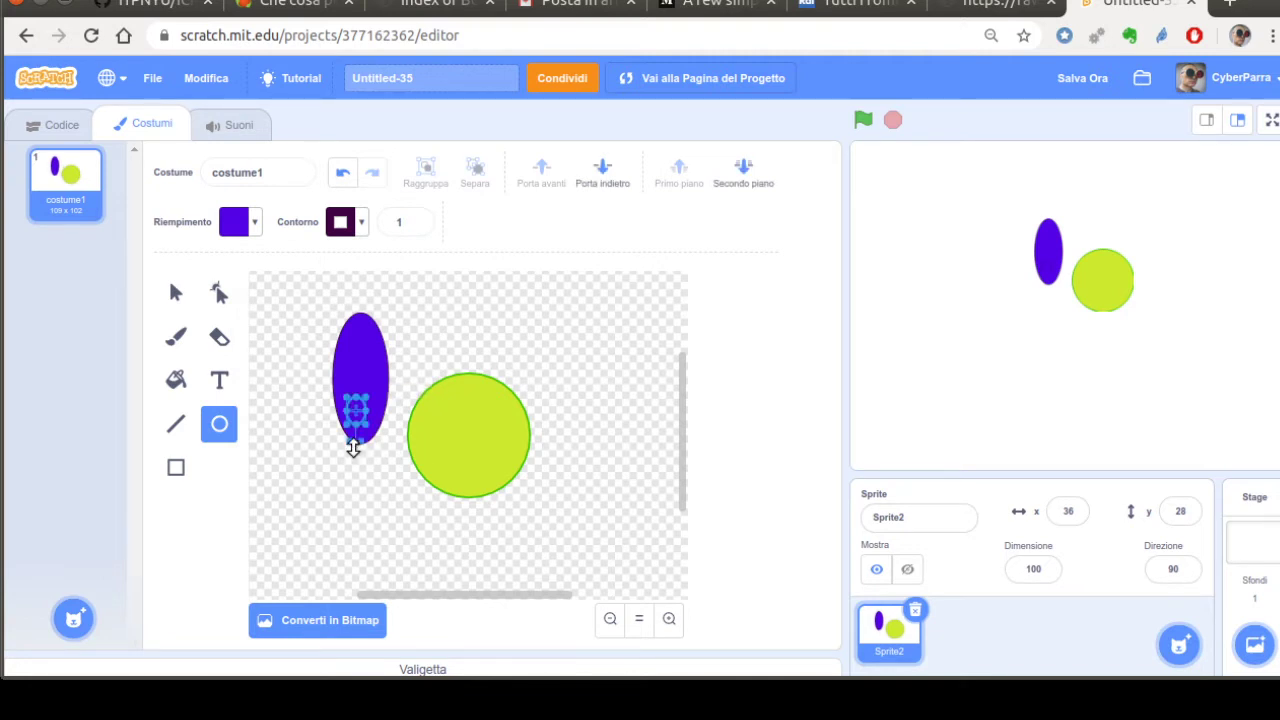
key("Delete")
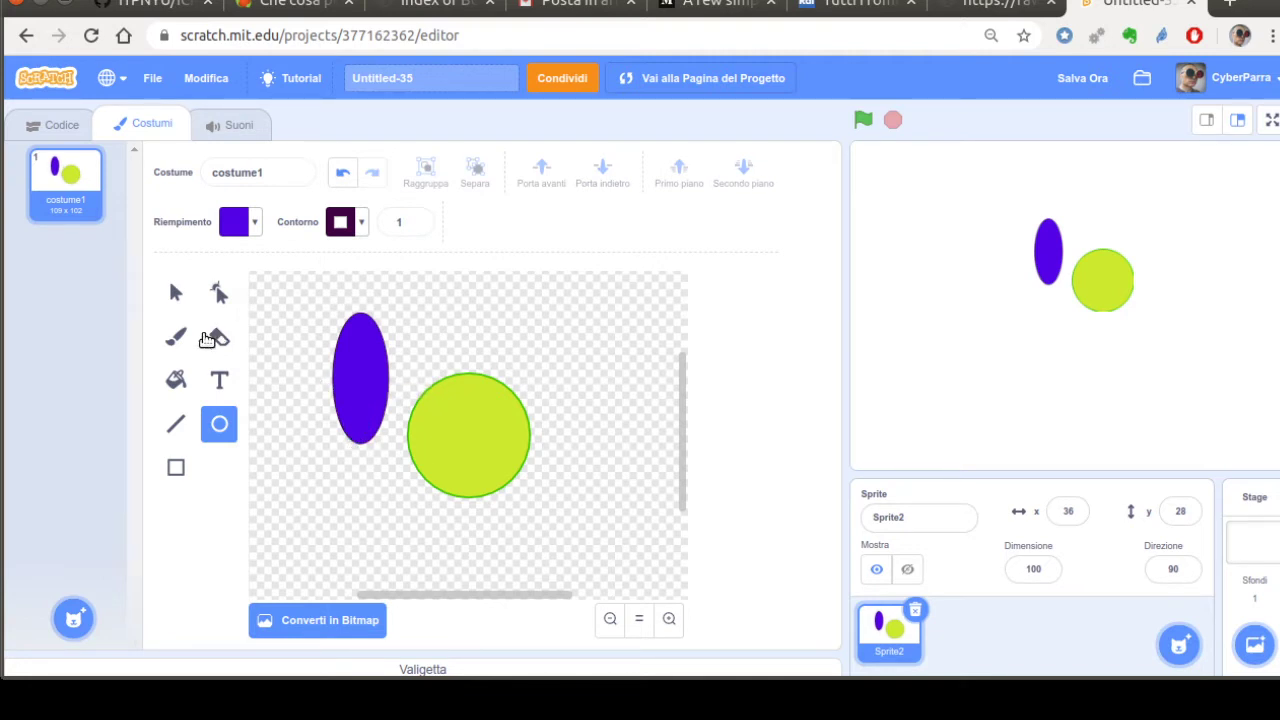
Step: Move the purple ellipse over the upper part of the yellow-green circle and send it behind the circle
left_click(175, 292)
left_click_drag(366, 399, 464, 376)
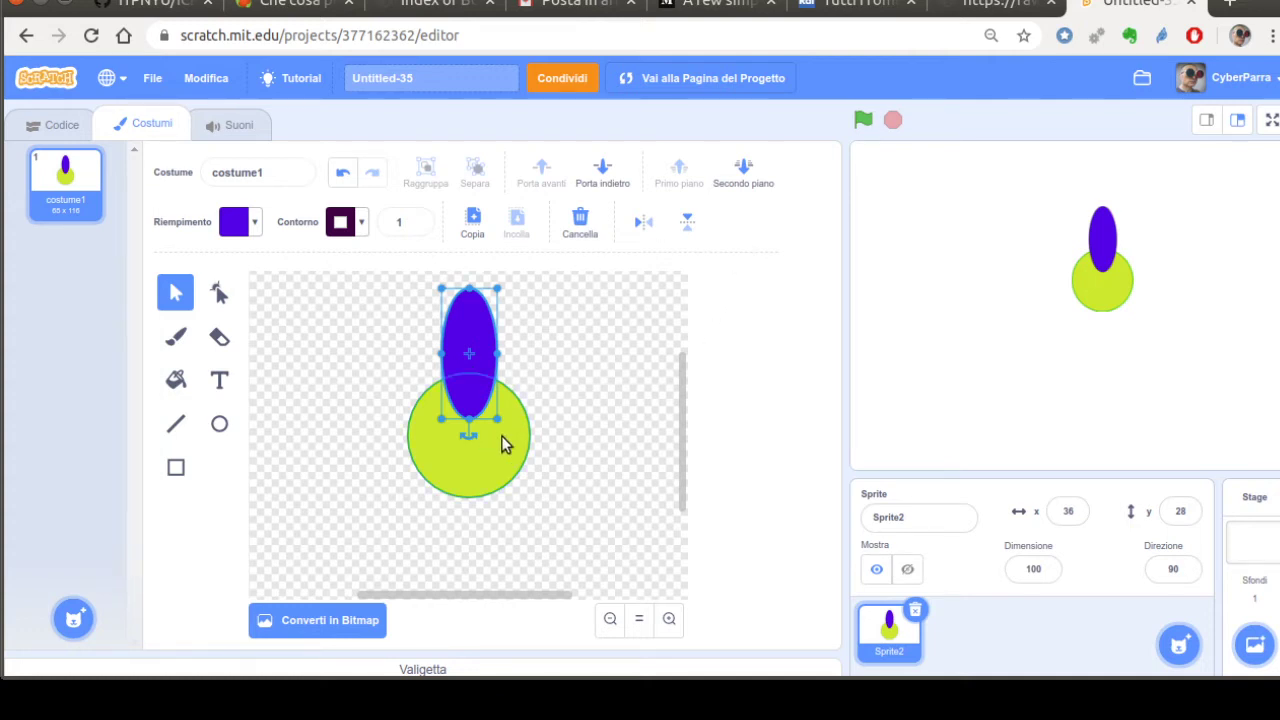
left_click(738, 204)
left_click(571, 470)
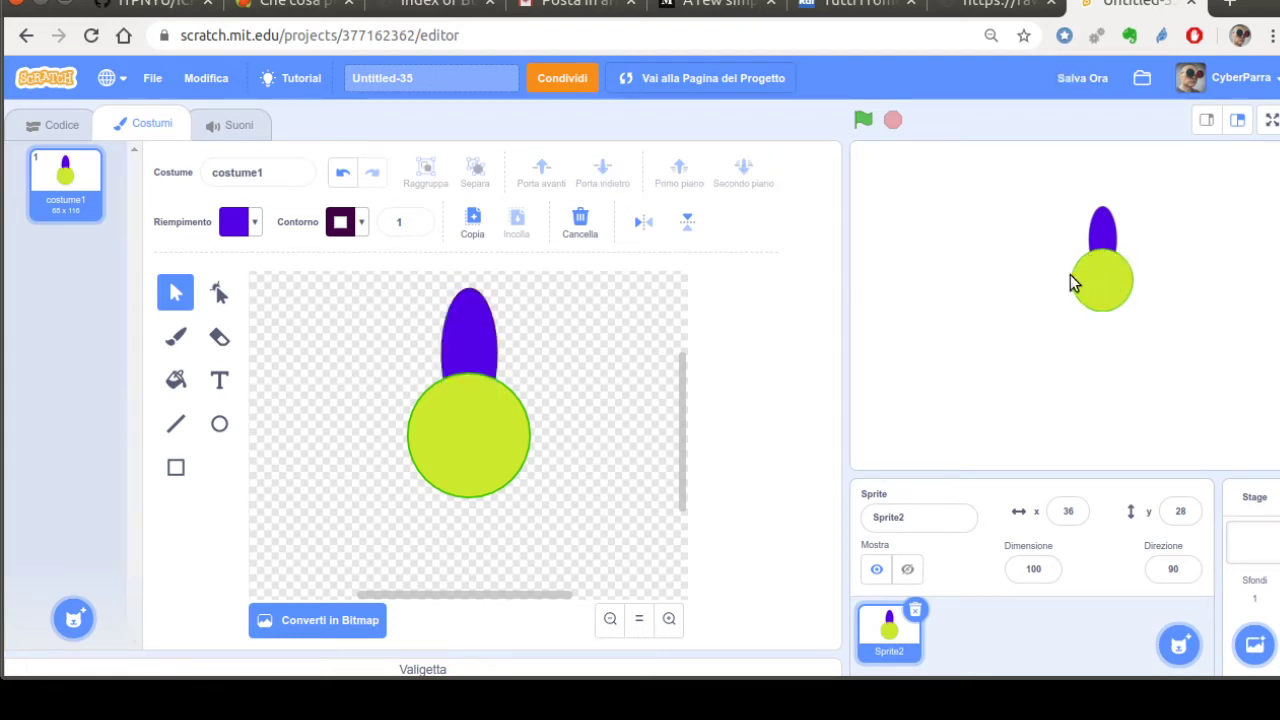
Step: Display the purple ellipse's curve points with the Reshape tool
left_click(477, 387)
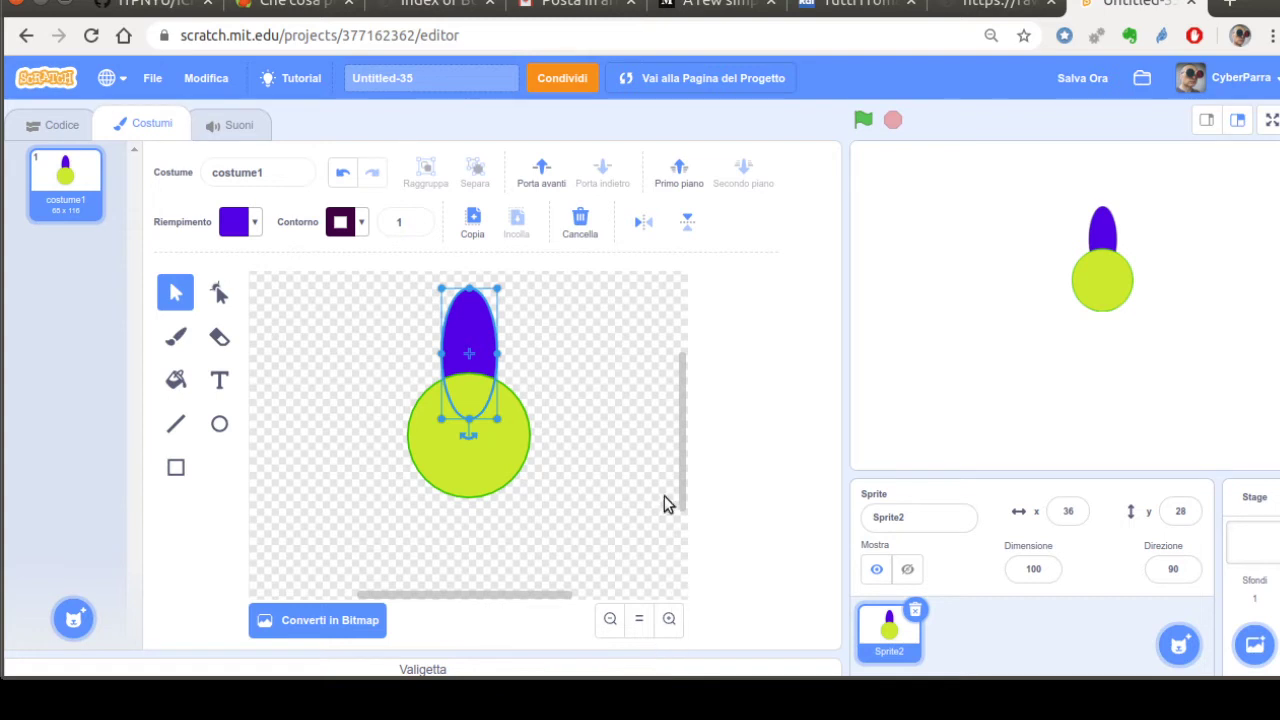
left_click_drag(688, 497, 683, 463)
left_click(669, 618)
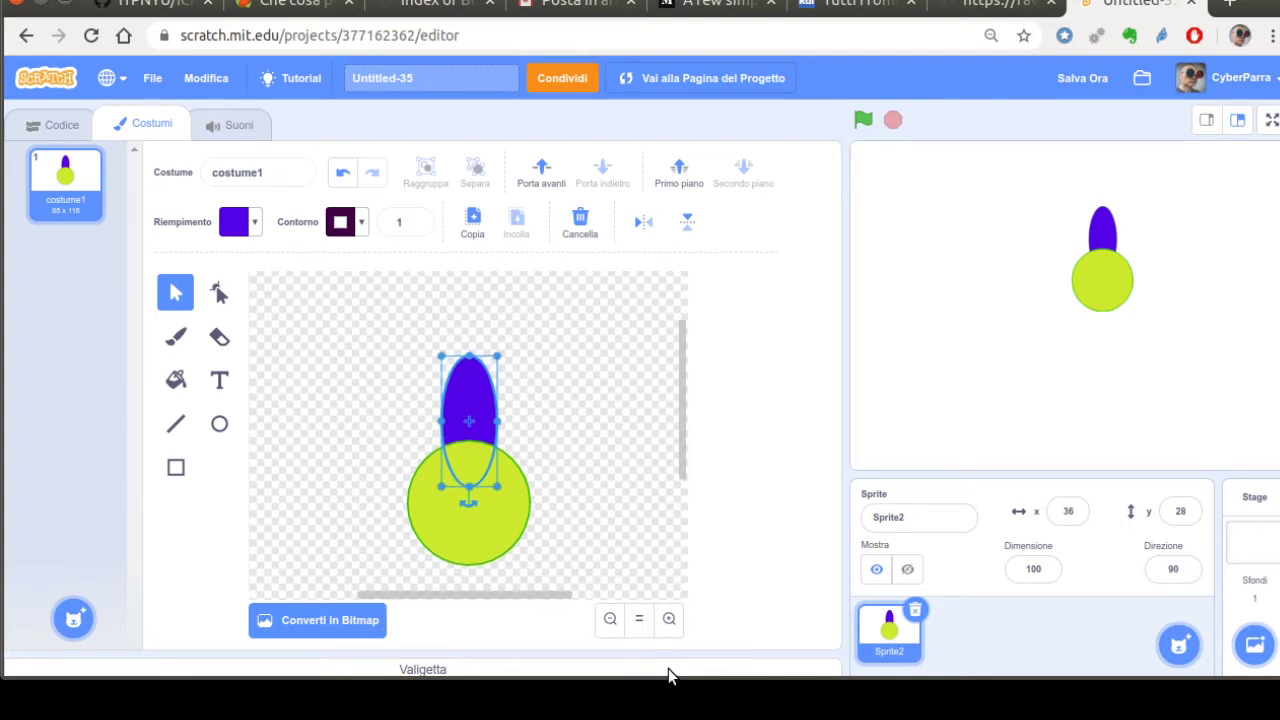
left_click(669, 618)
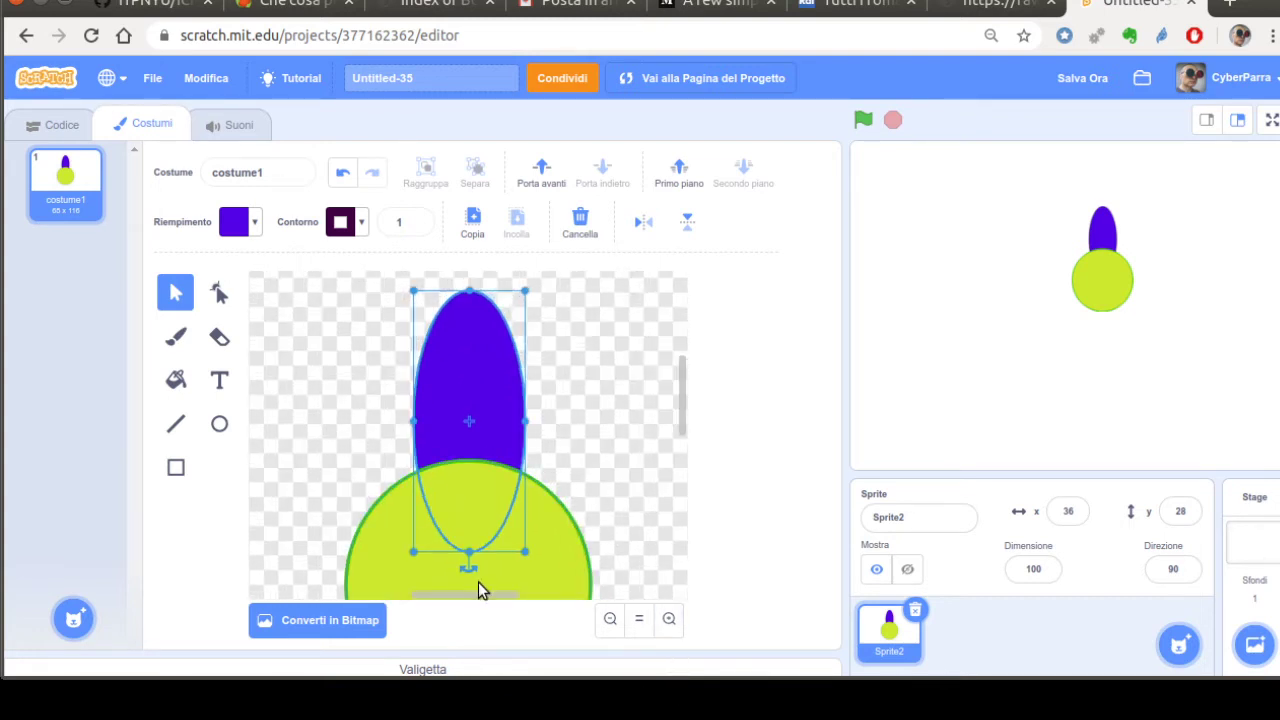
left_click(219, 293)
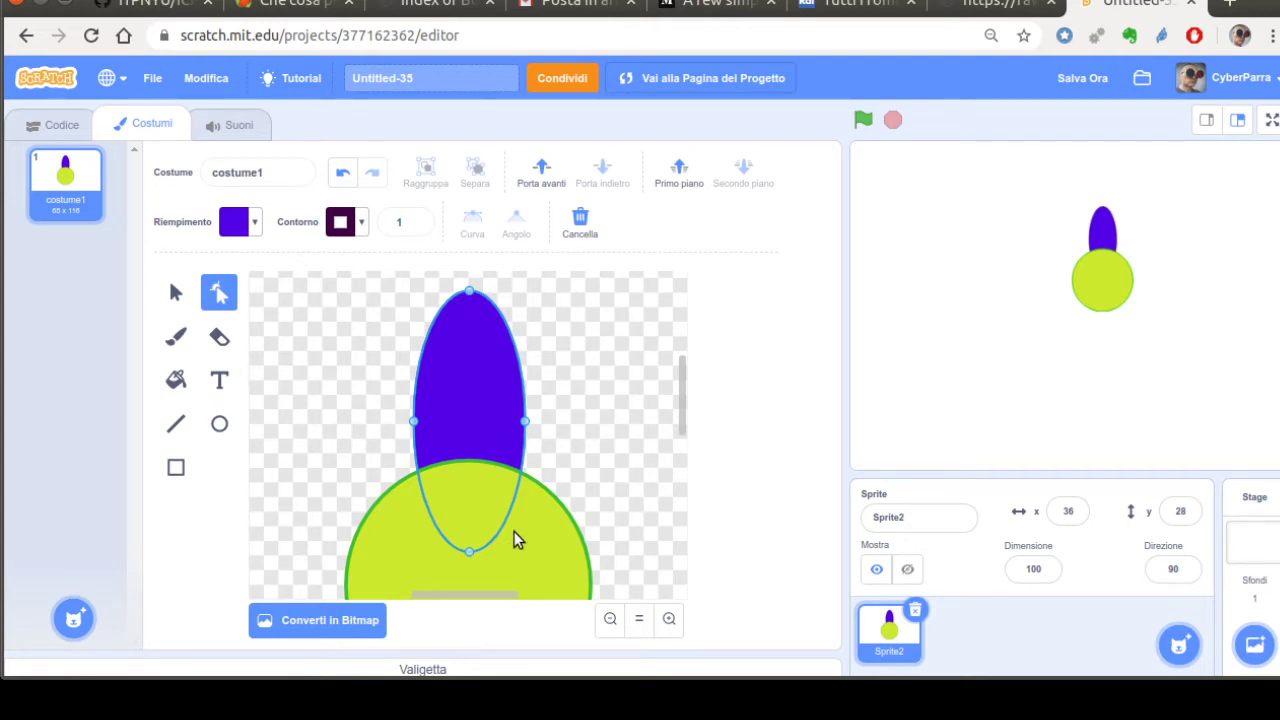
Step: Draw a purple circle in the empty area to the left of the purple ellipse
left_click(611, 620)
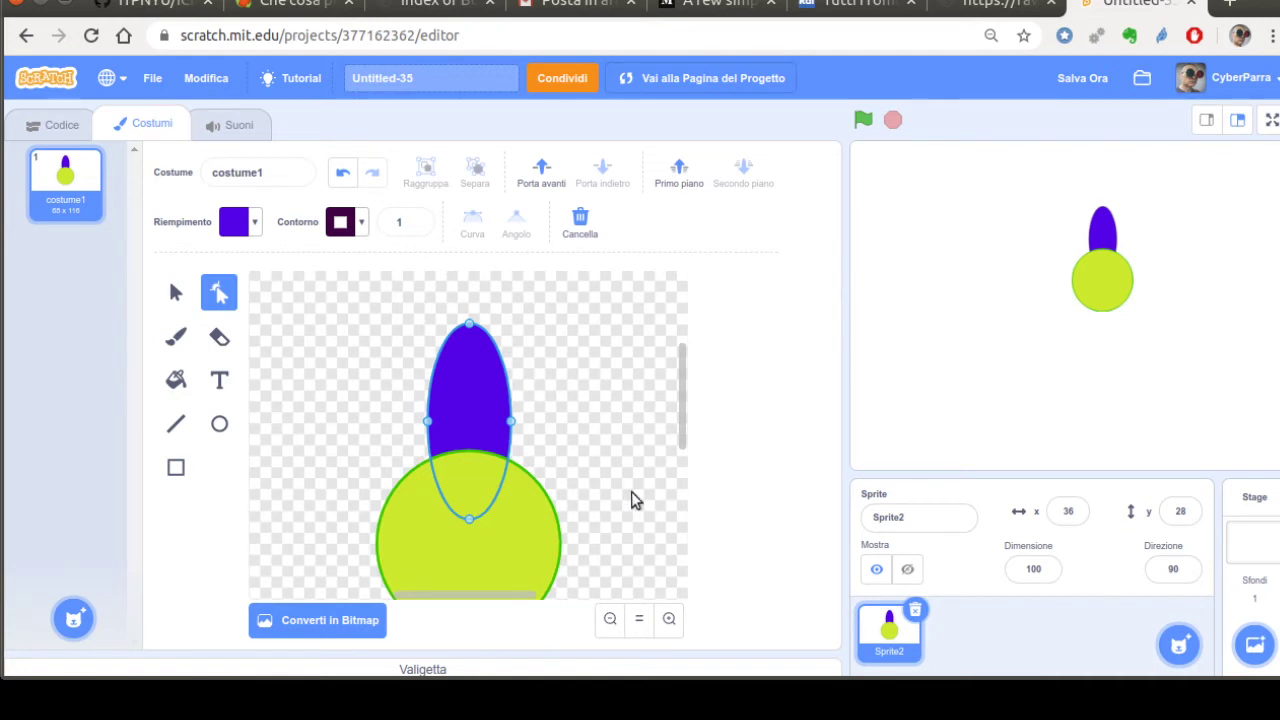
left_click(220, 426)
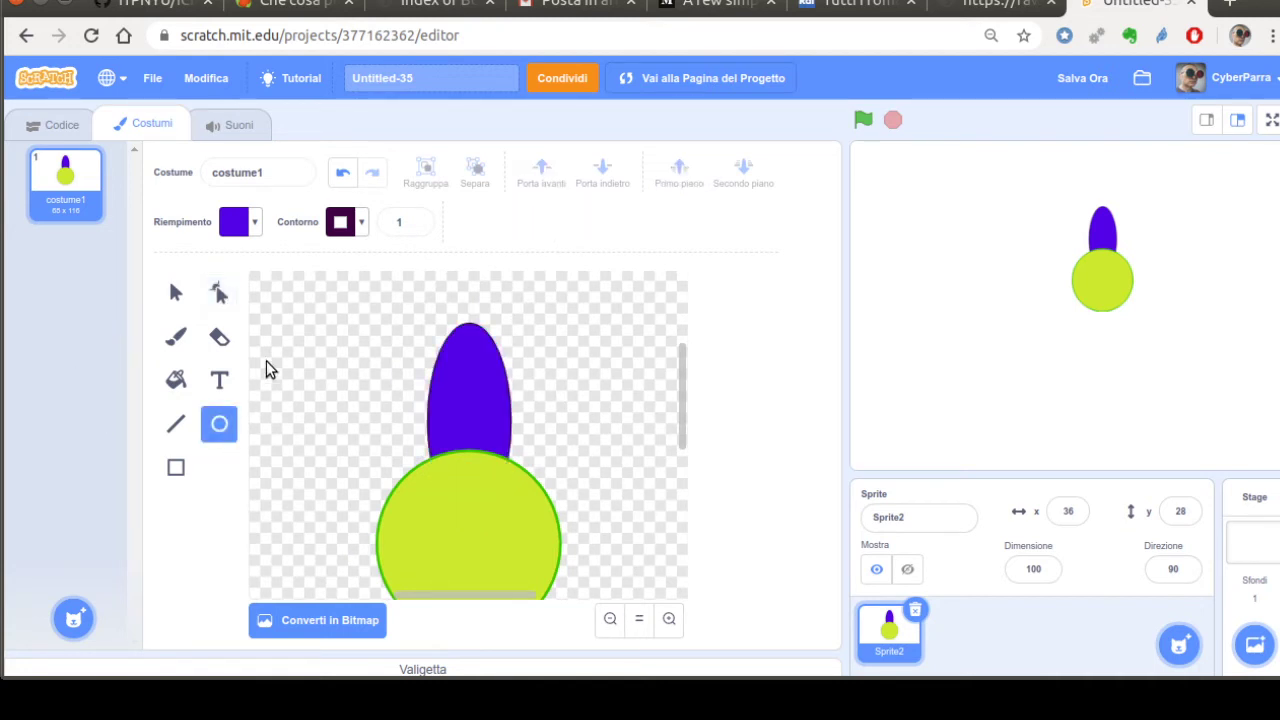
mouse_move(271, 331)
left_mouse_down()
mouse_move(319, 380)
mouse_move(360, 474)
mouse_move(380, 463)
left_mouse_up()
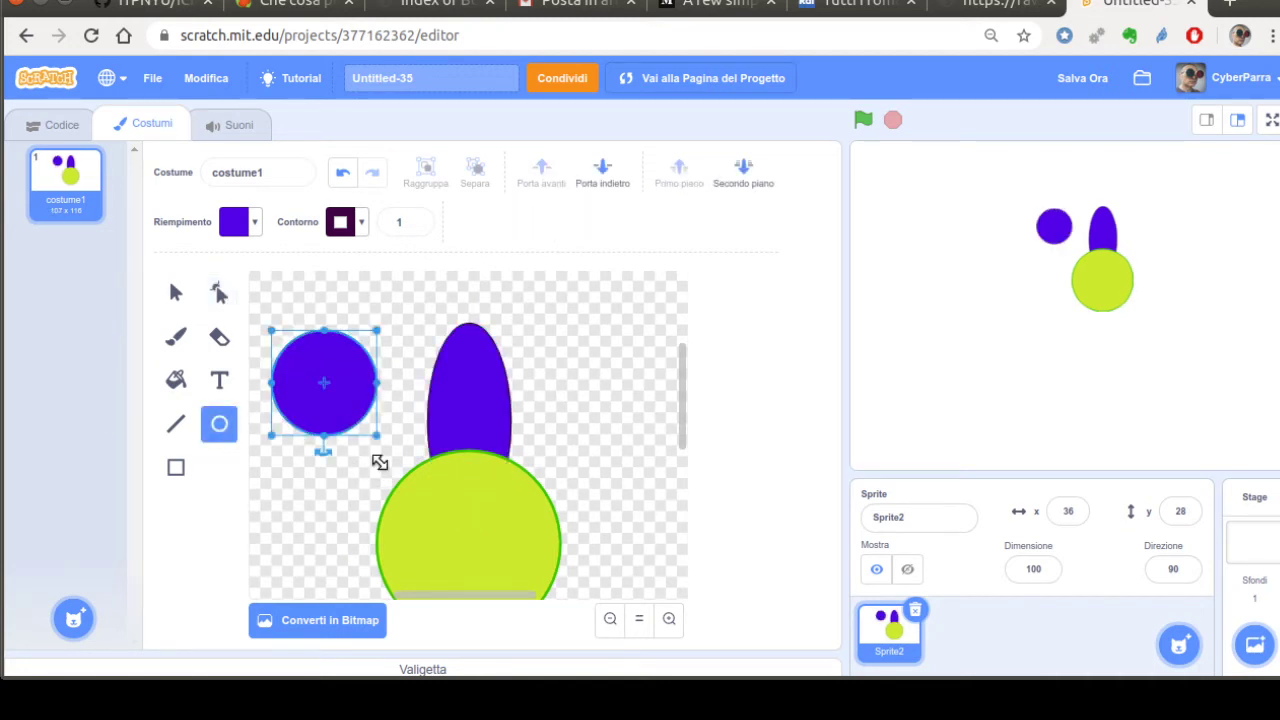
Step: Reshape the new purple circle by shifting its right point slightly inward and tilting that point's curve handle
left_click(669, 618)
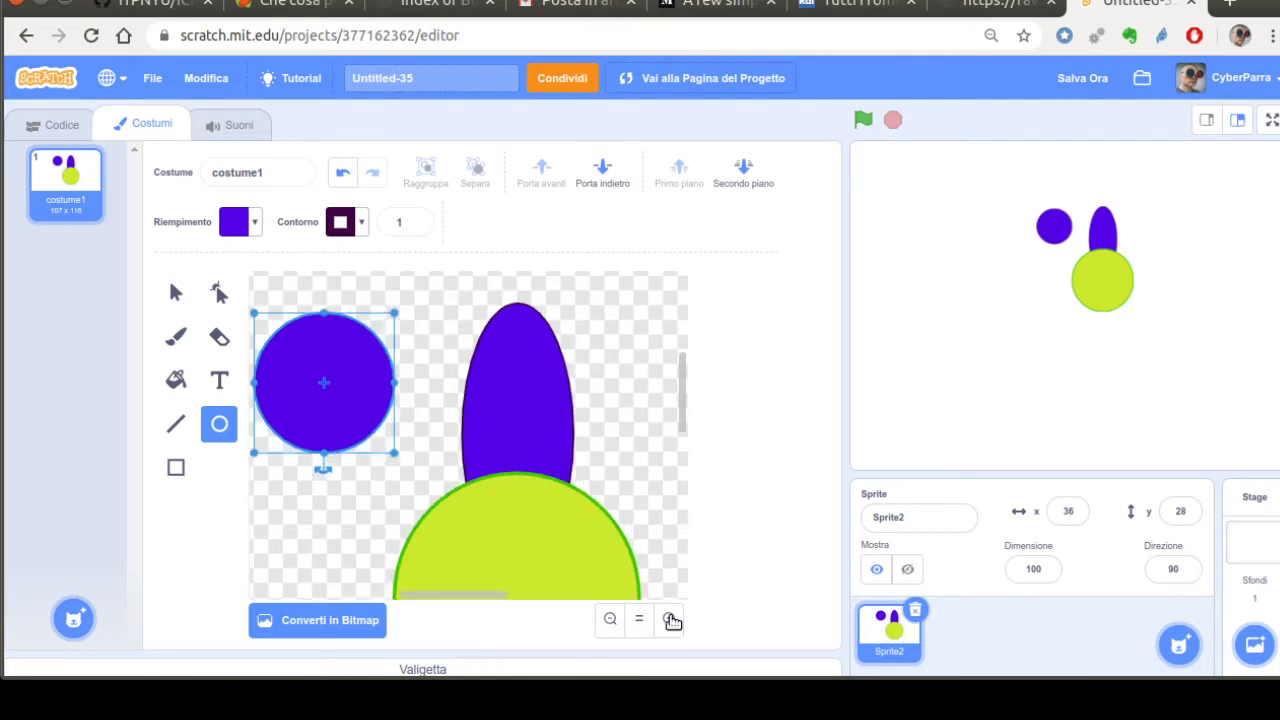
mouse_move(498, 625)
left_mouse_down()
mouse_move(457, 634)
mouse_move(476, 629)
left_mouse_up()
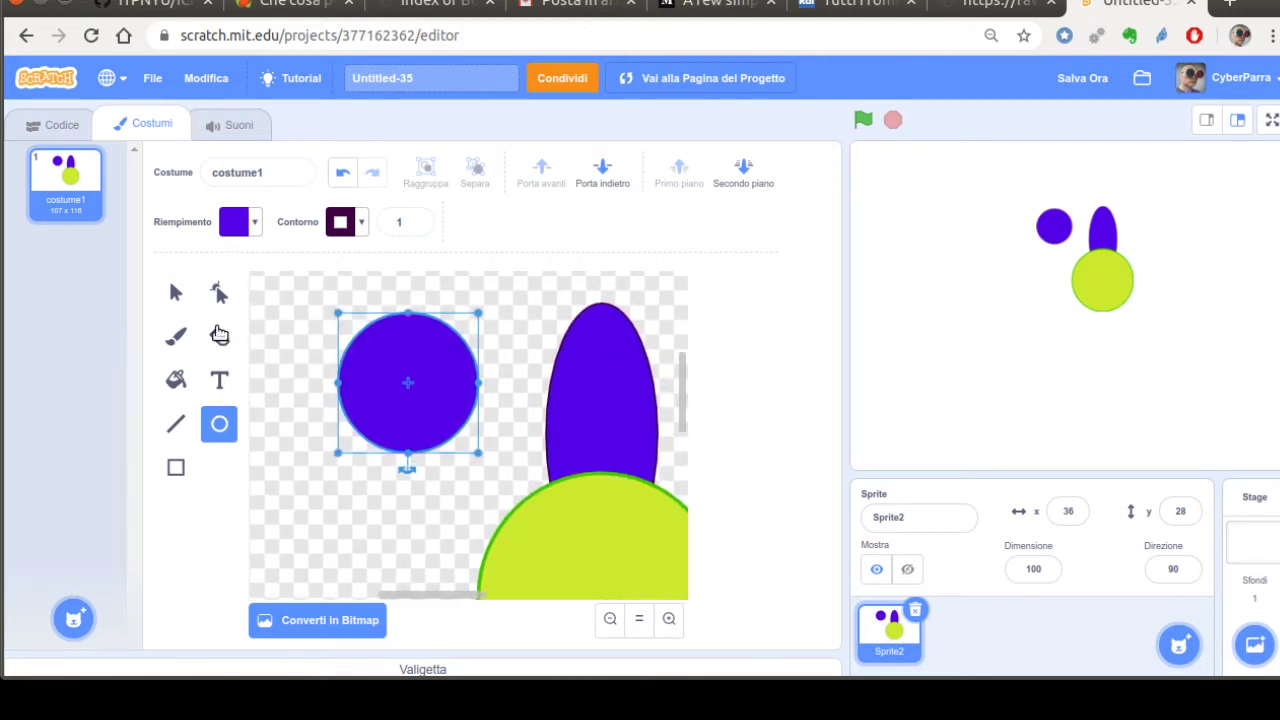
key("a")
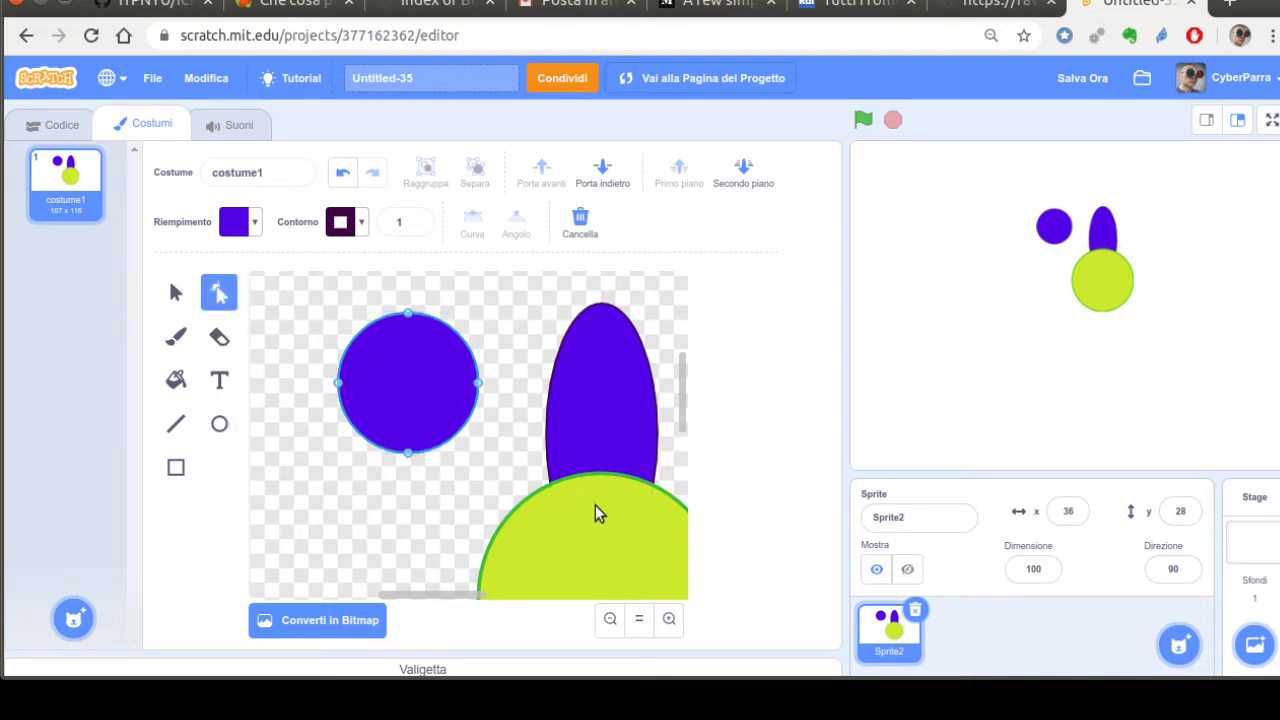
left_click(669, 618)
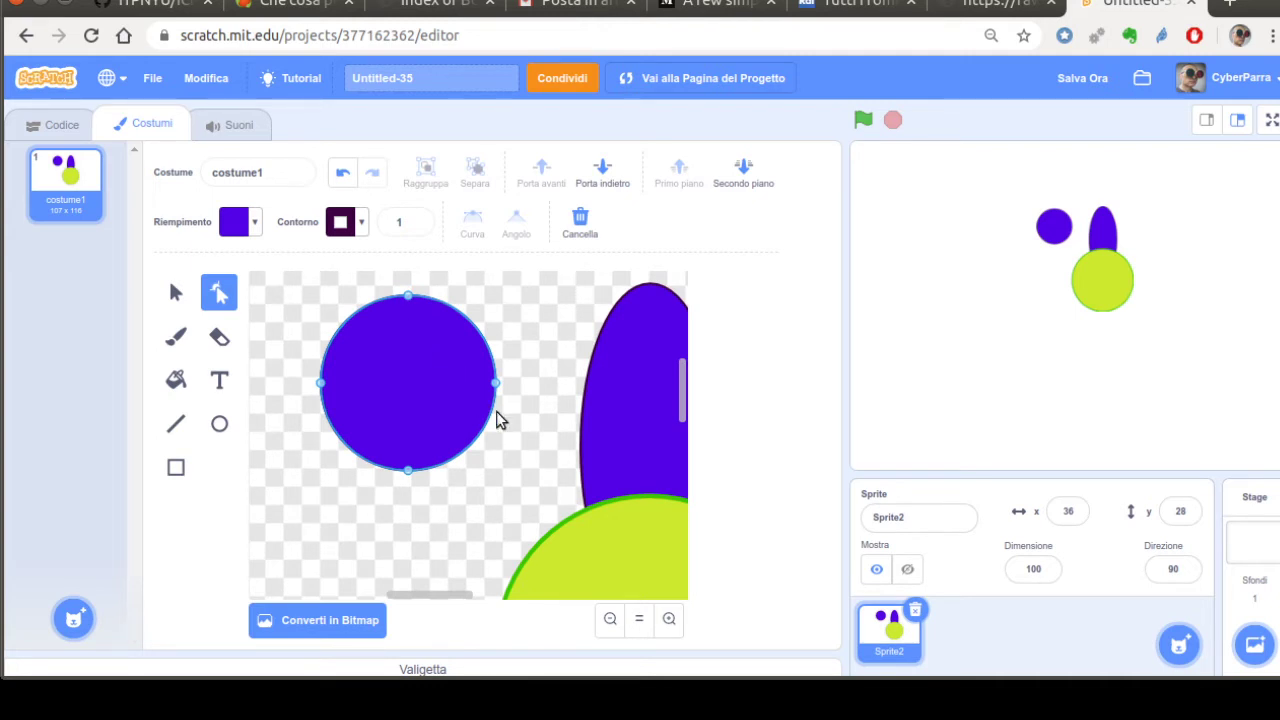
mouse_move(497, 417)
left_mouse_down()
mouse_move(535, 416)
mouse_move(396, 416)
mouse_move(509, 417)
mouse_move(443, 418)
mouse_move(494, 416)
mouse_move(446, 416)
mouse_move(496, 400)
left_mouse_up()
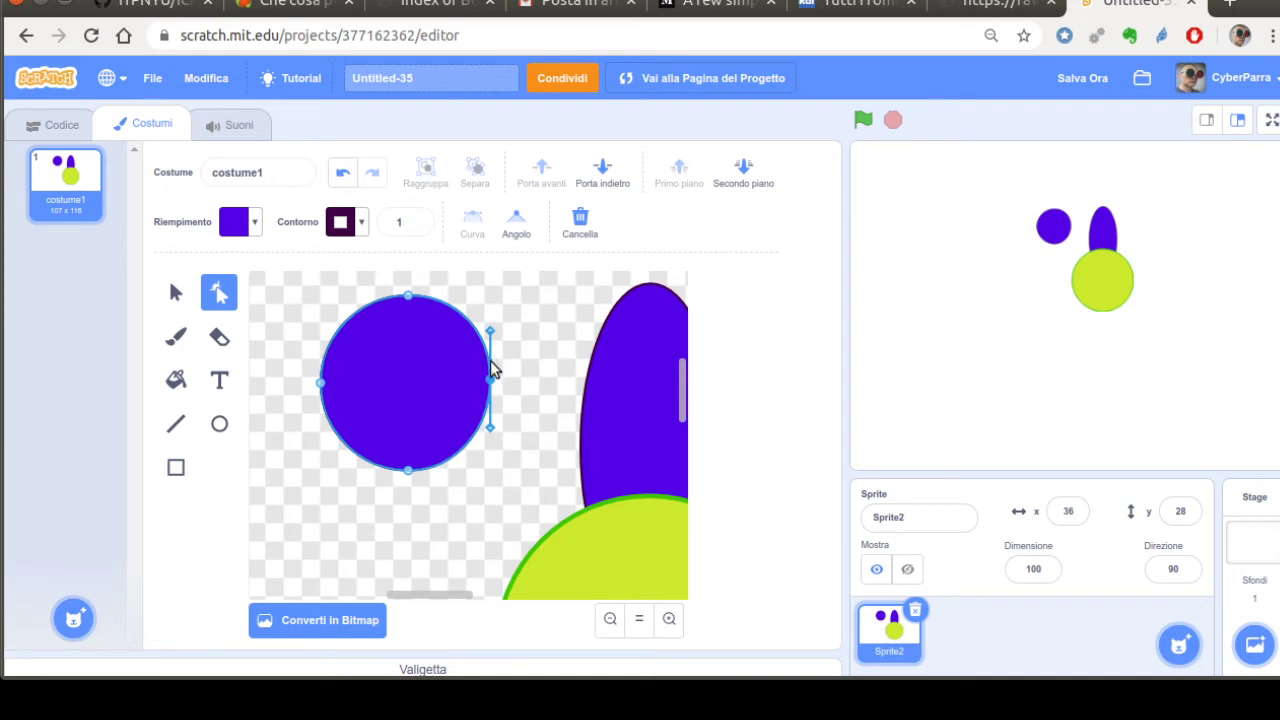
left_click_drag(490, 331, 518, 370)
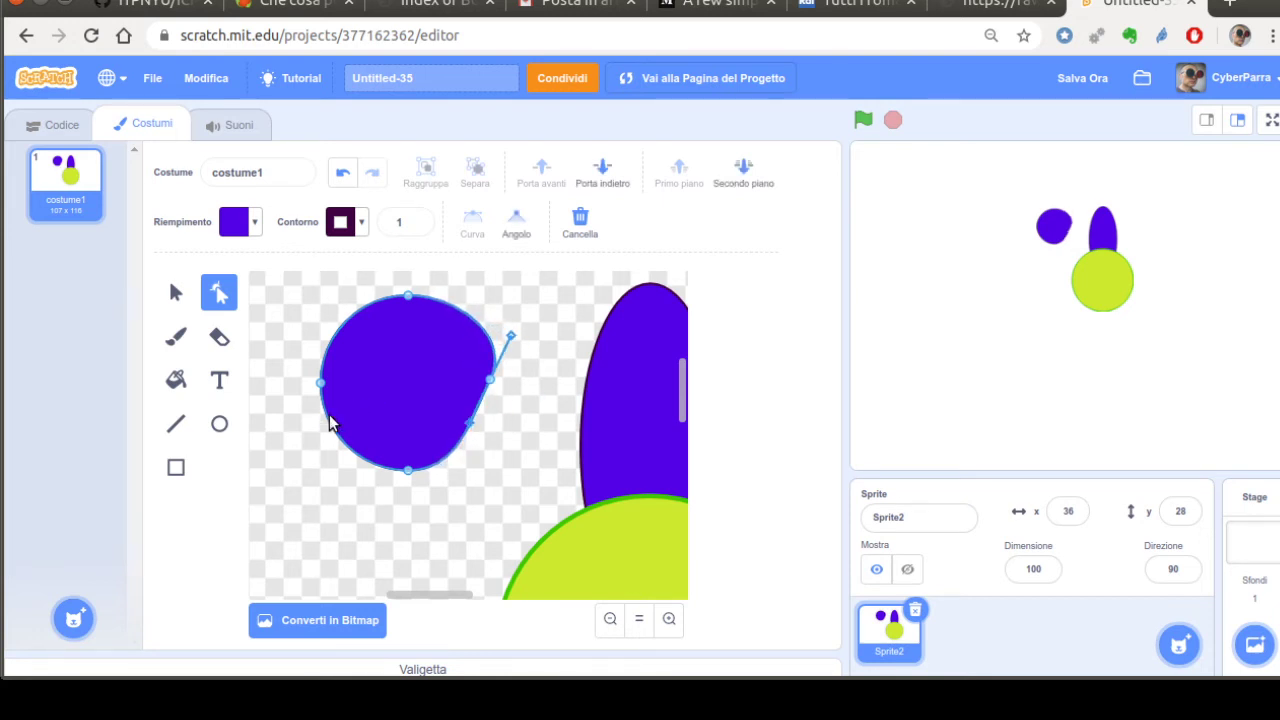
Step: Adjust the curve handle of the purple shape's left point and delete that point
left_click(320, 383)
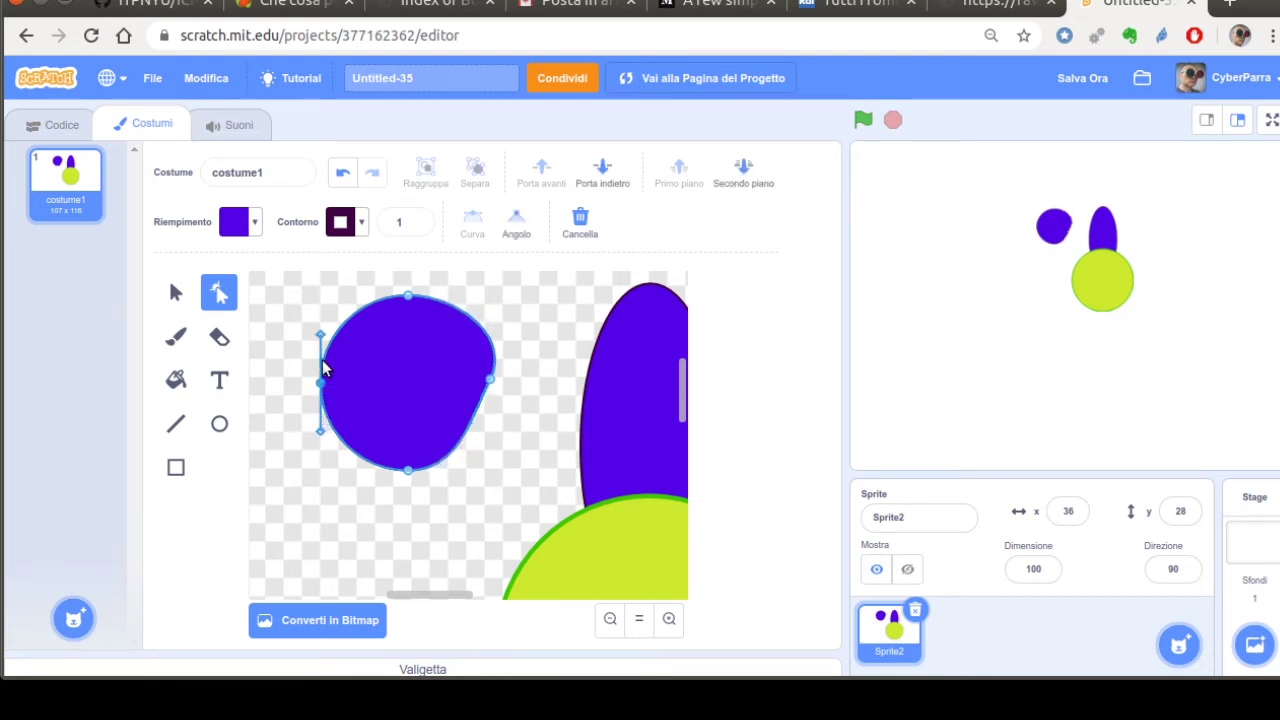
mouse_move(322, 360)
left_mouse_down()
mouse_move(302, 355)
mouse_move(286, 371)
mouse_move(347, 360)
mouse_move(365, 374)
mouse_move(305, 330)
mouse_move(348, 360)
mouse_move(325, 360)
left_mouse_up()
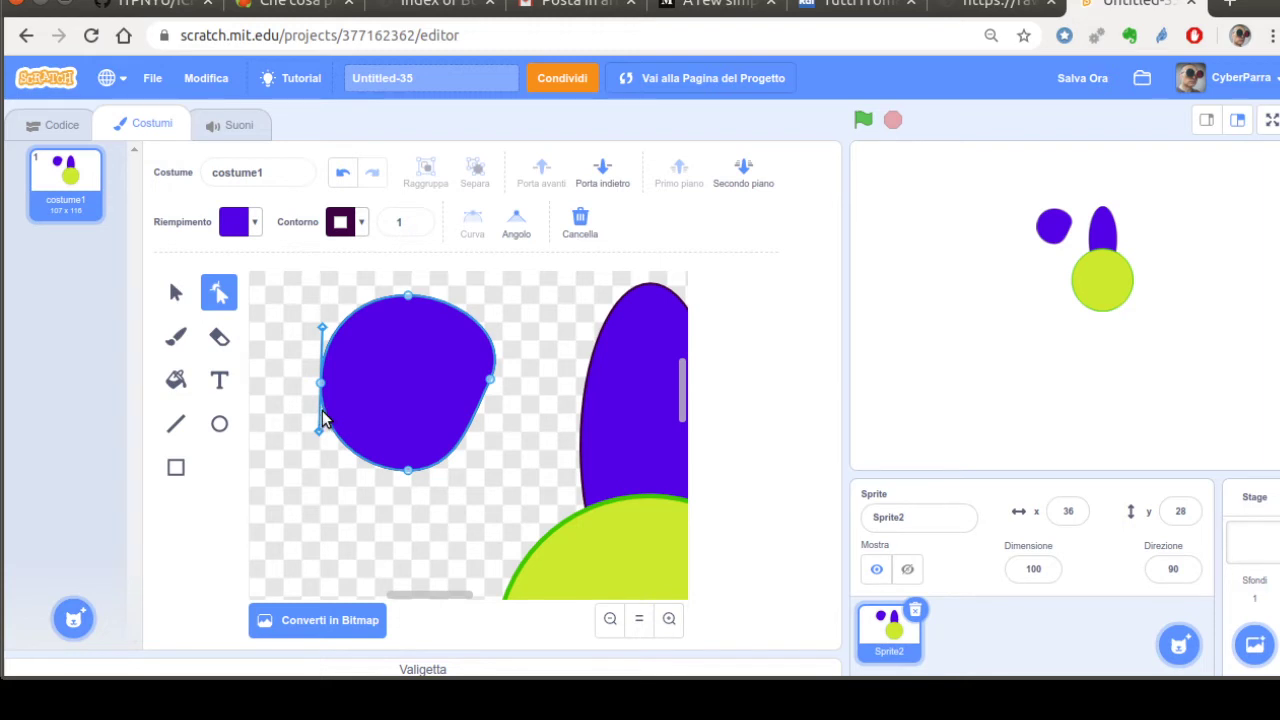
key("Delete")
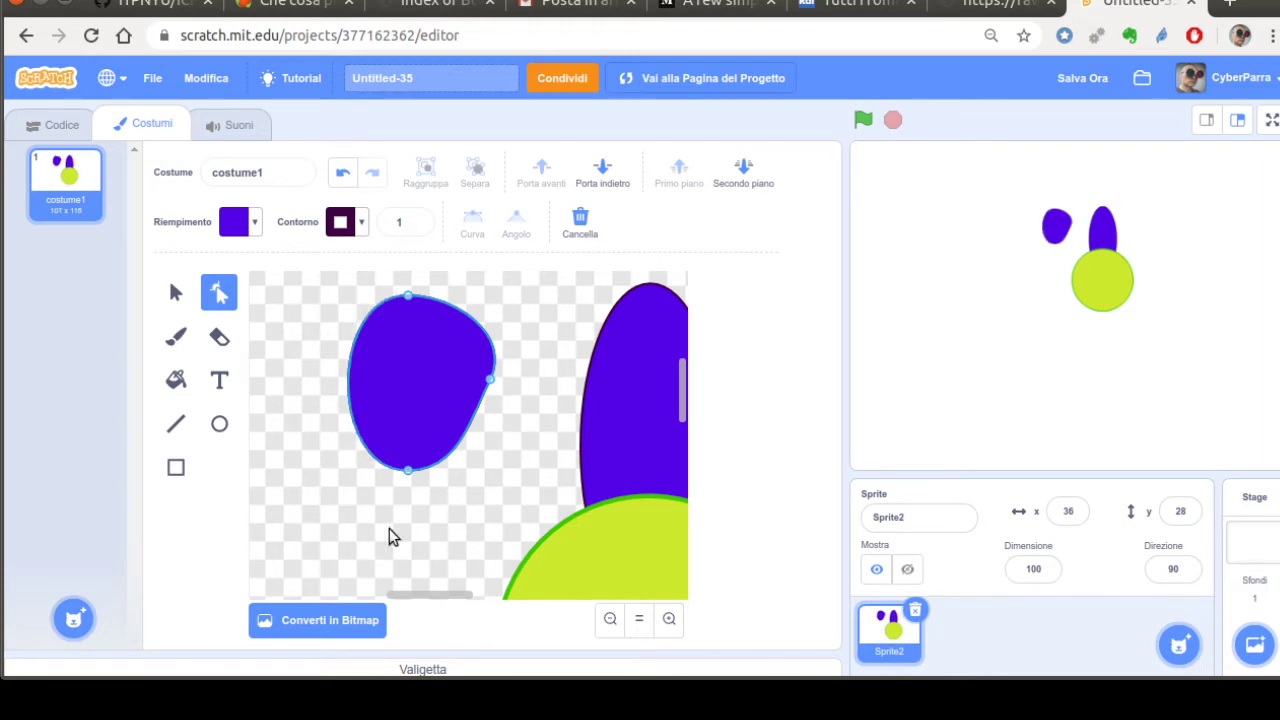
Step: Add two curve points along the purple shape's left and lower-left edge and bend the outline at the lower one
left_click(349, 397)
left_click(363, 455)
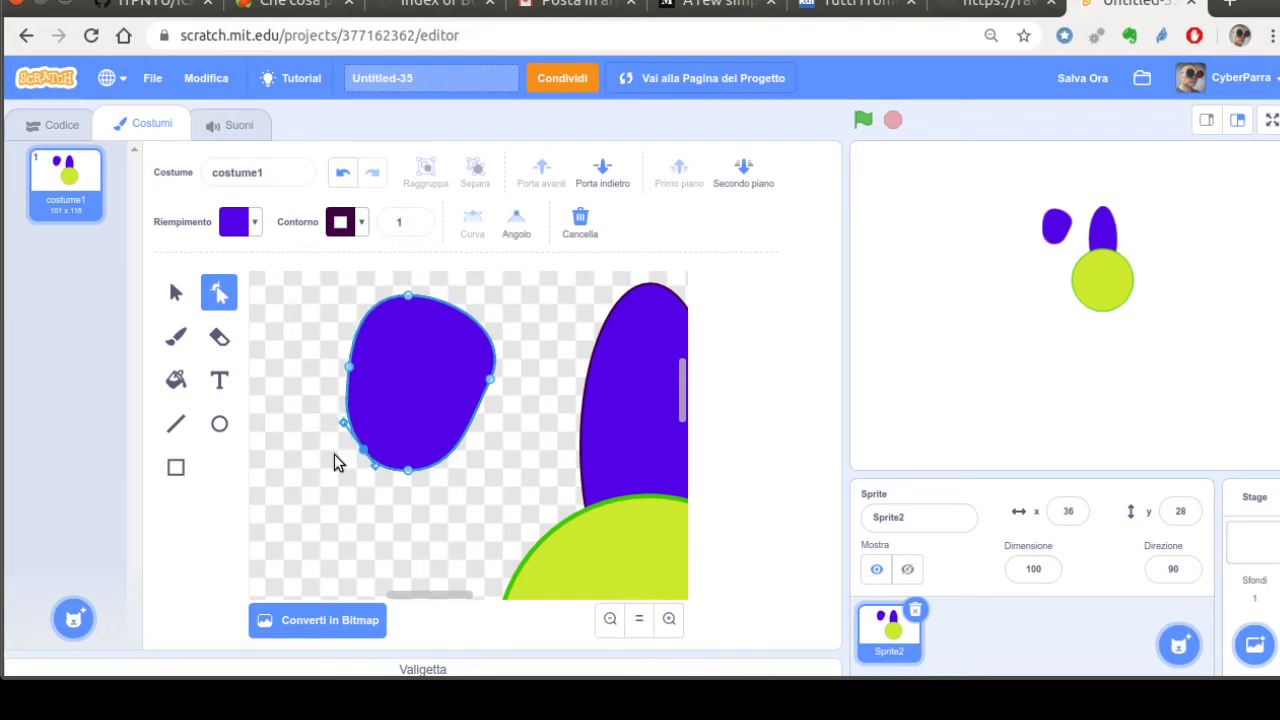
left_click_drag(343, 449, 318, 467)
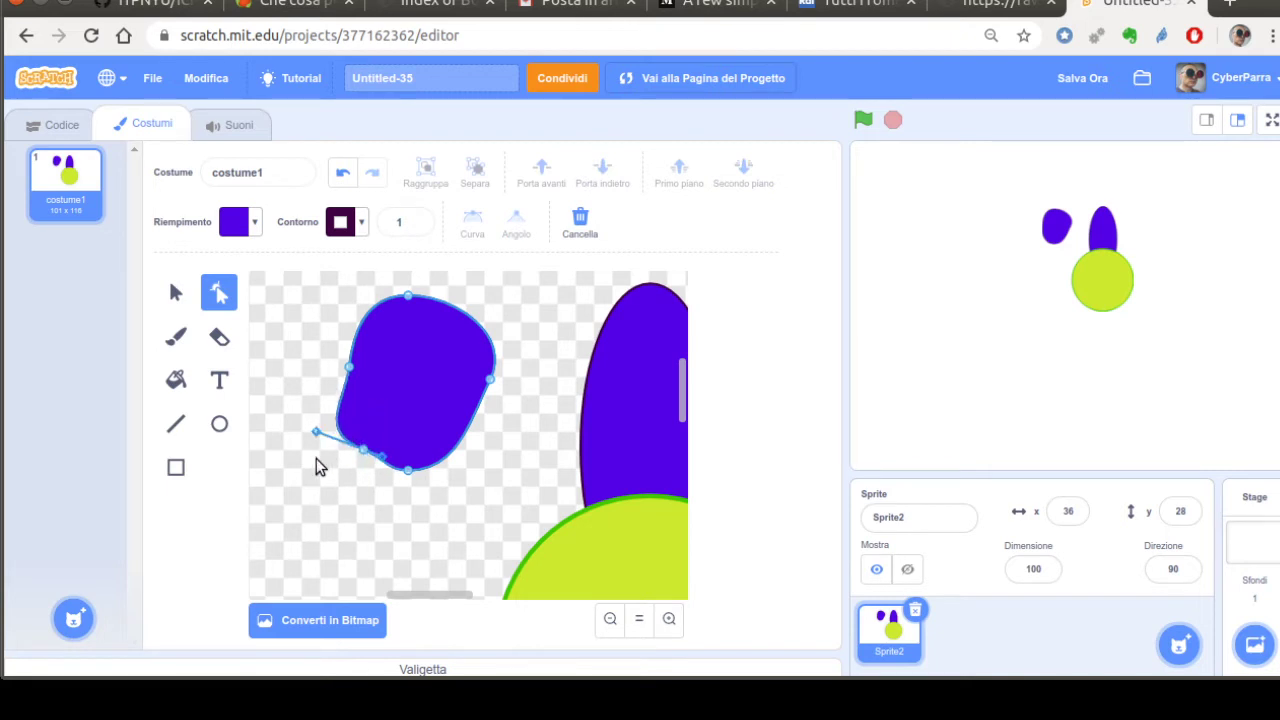
Step: Delete the two added curve points from the purple shape's left edge
left_click(349, 400)
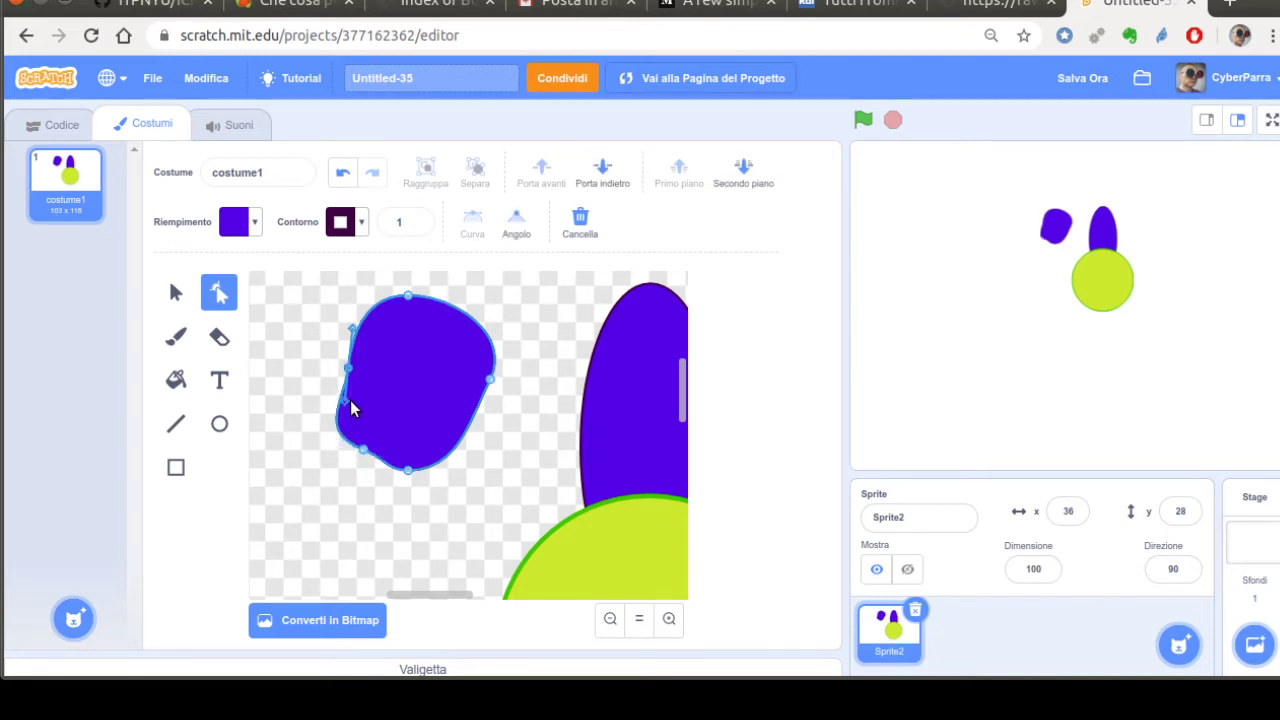
key("Delete")
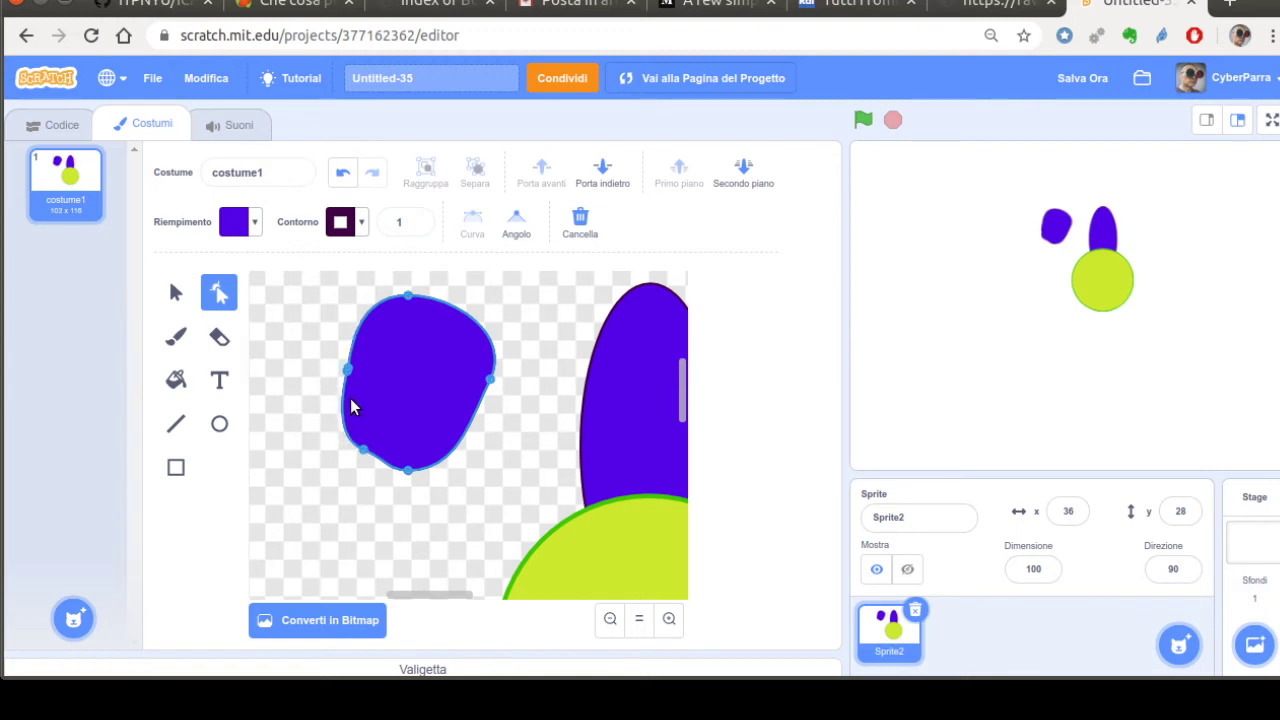
left_click(349, 398)
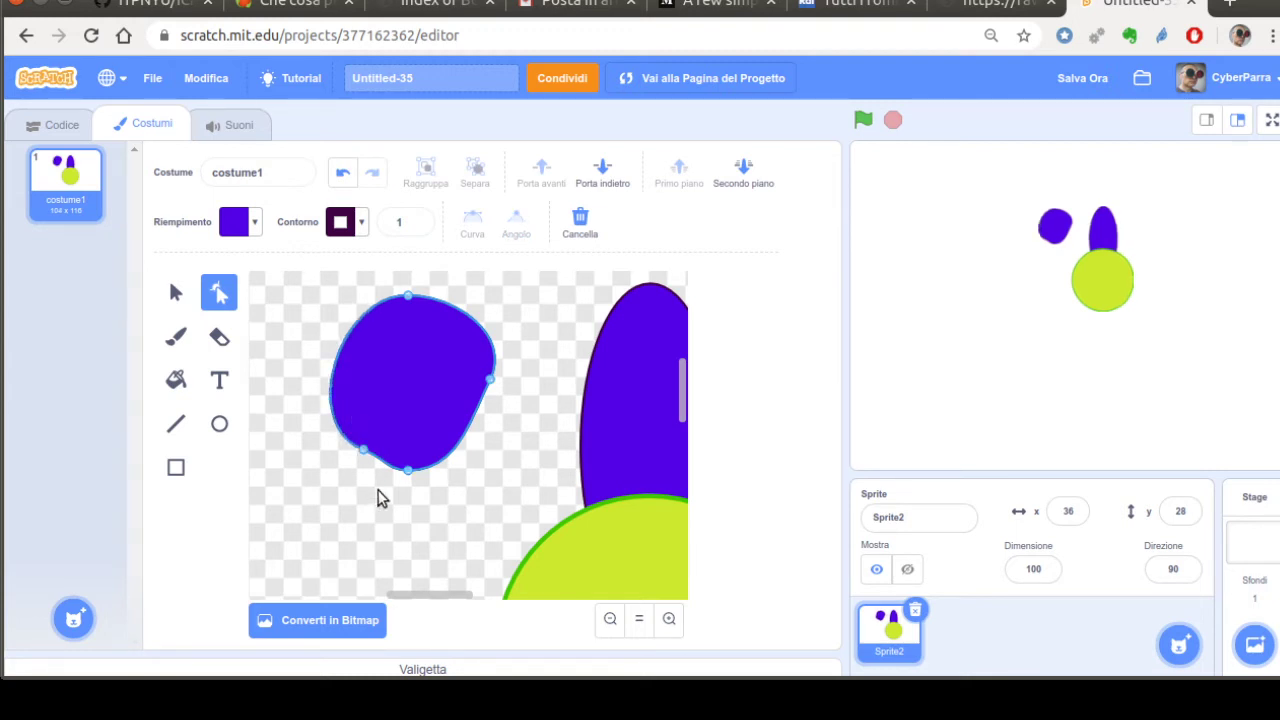
left_click(363, 449)
key("Delete")
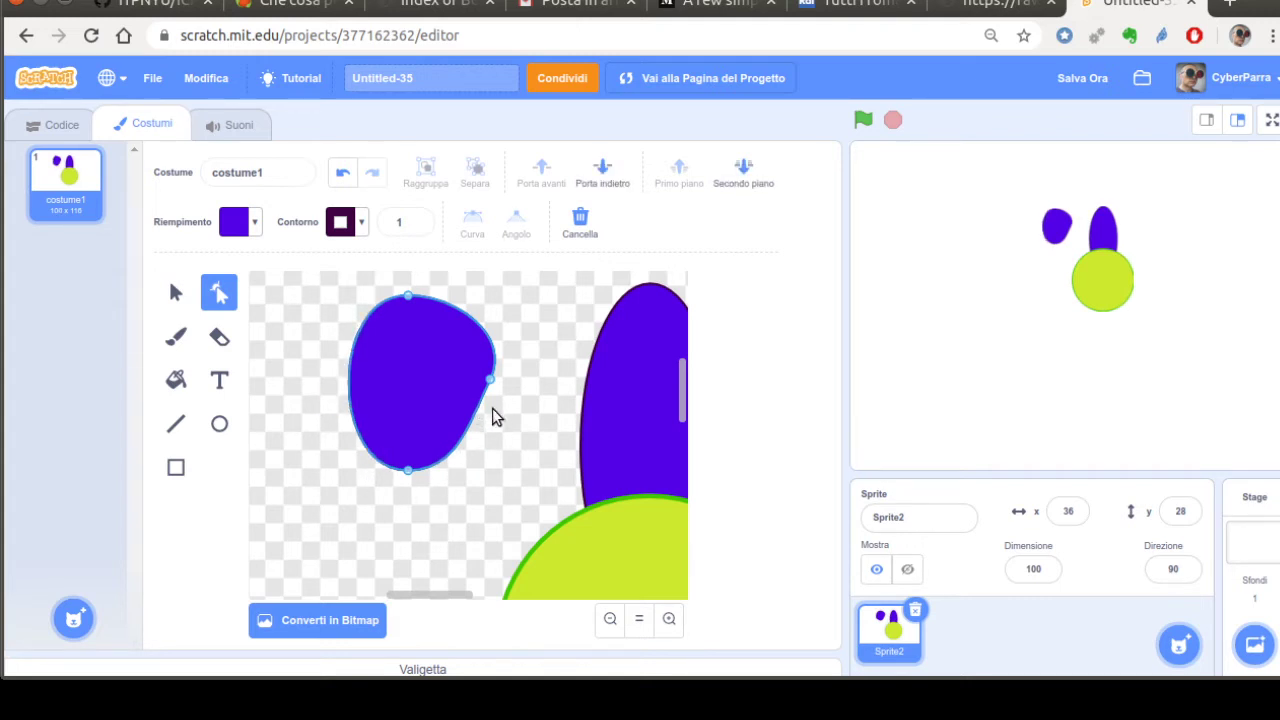
Step: Delete the purple shape's right point and move its top point to the left to form a leaning petal
key("Delete")
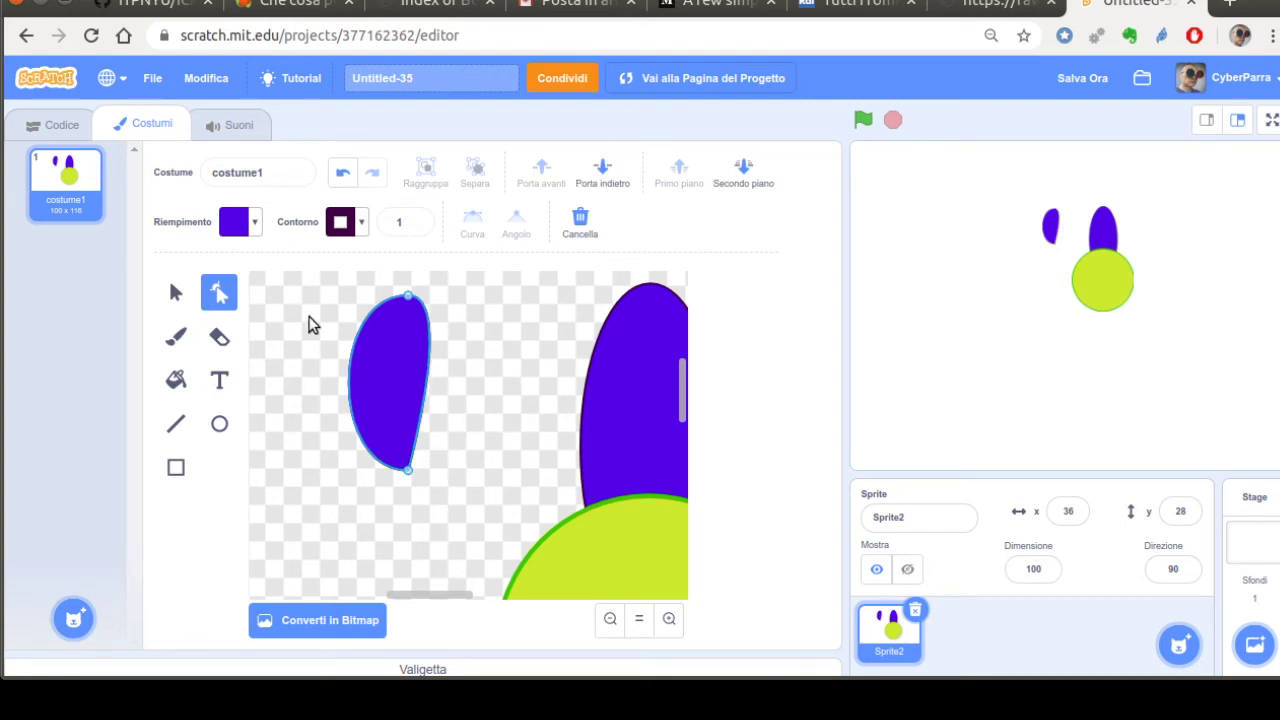
left_click_drag(410, 332, 370, 324)
left_click(420, 324)
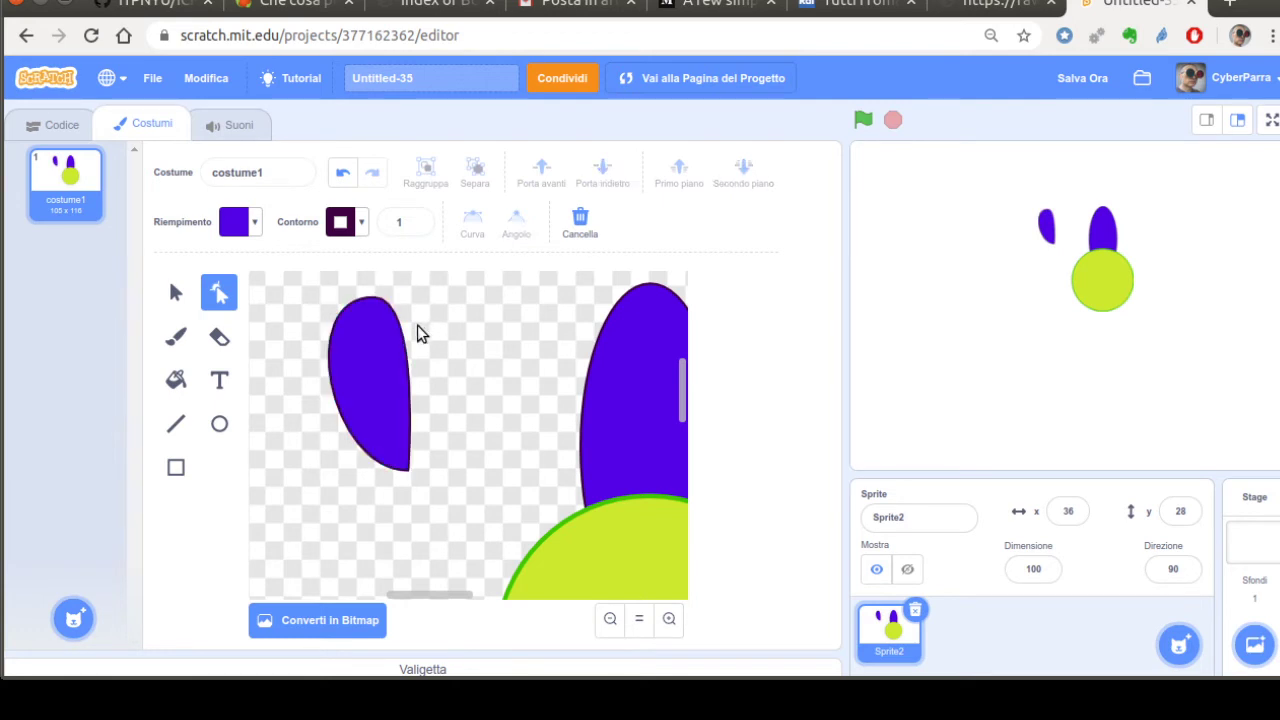
left_click(375, 337)
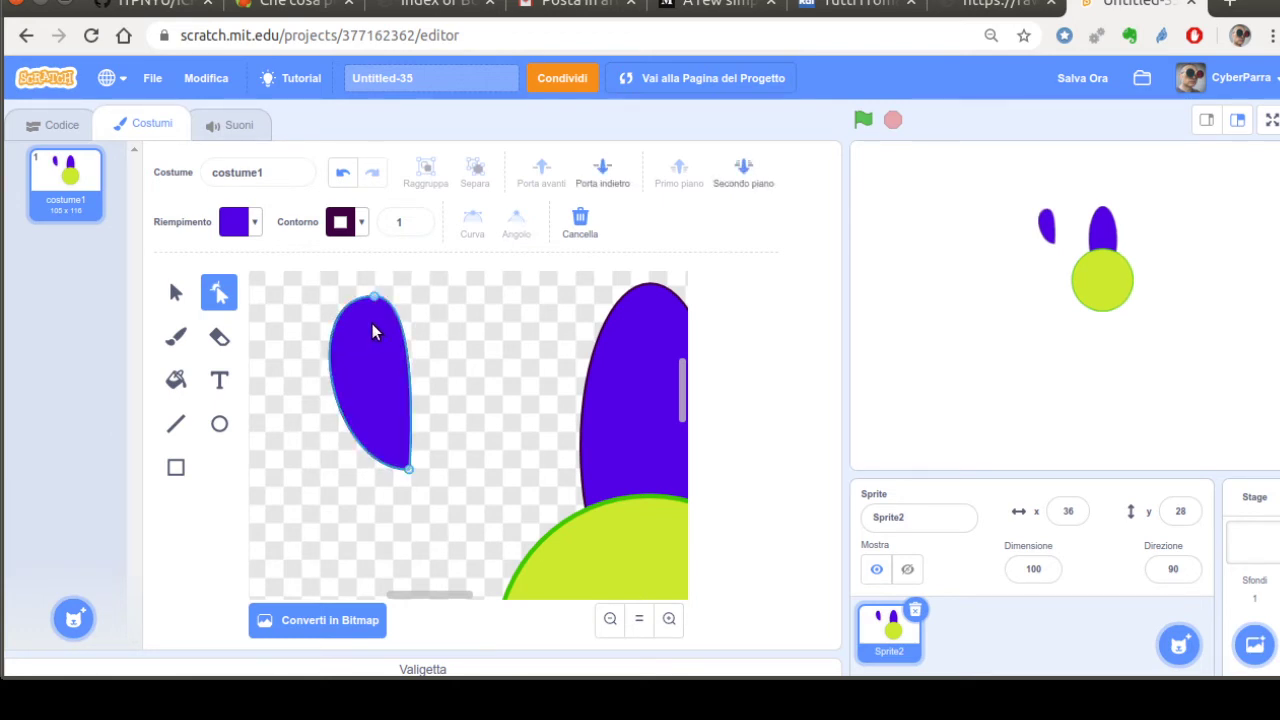
Step: Move the large purple ellipse off the green circle to the left side of the drawing
left_click(610, 618)
left_click(610, 628)
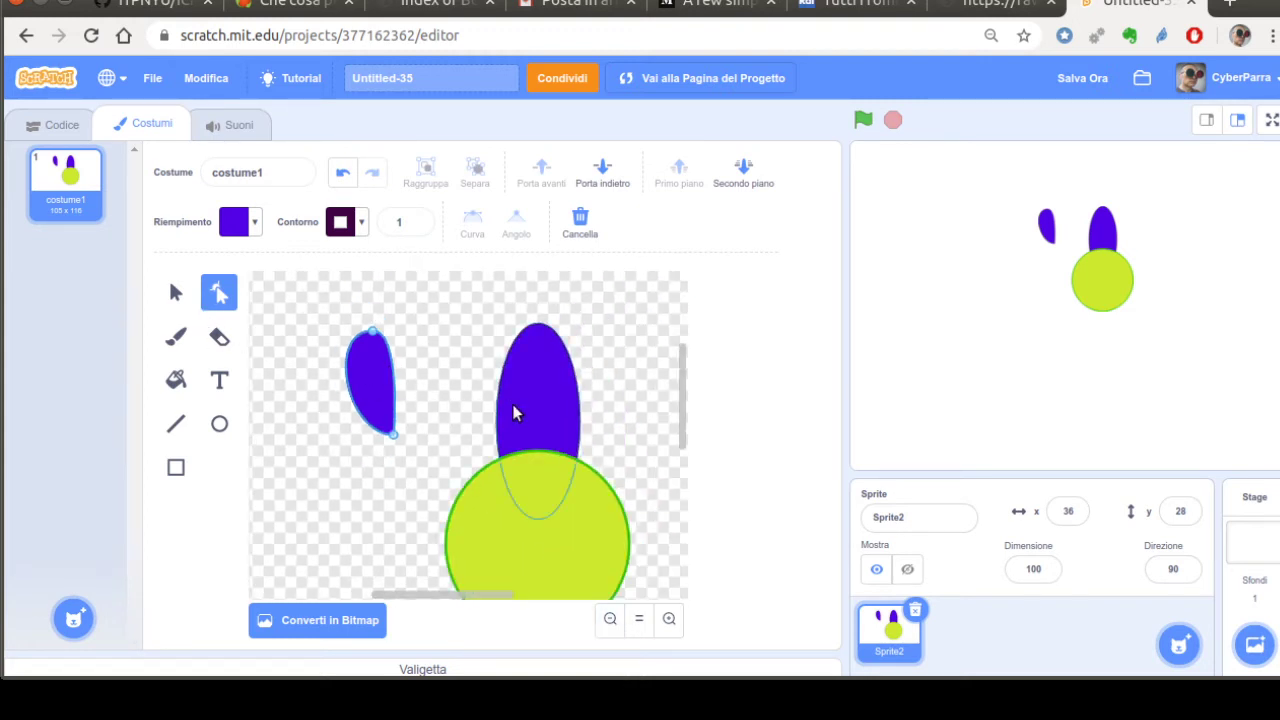
left_click(175, 292)
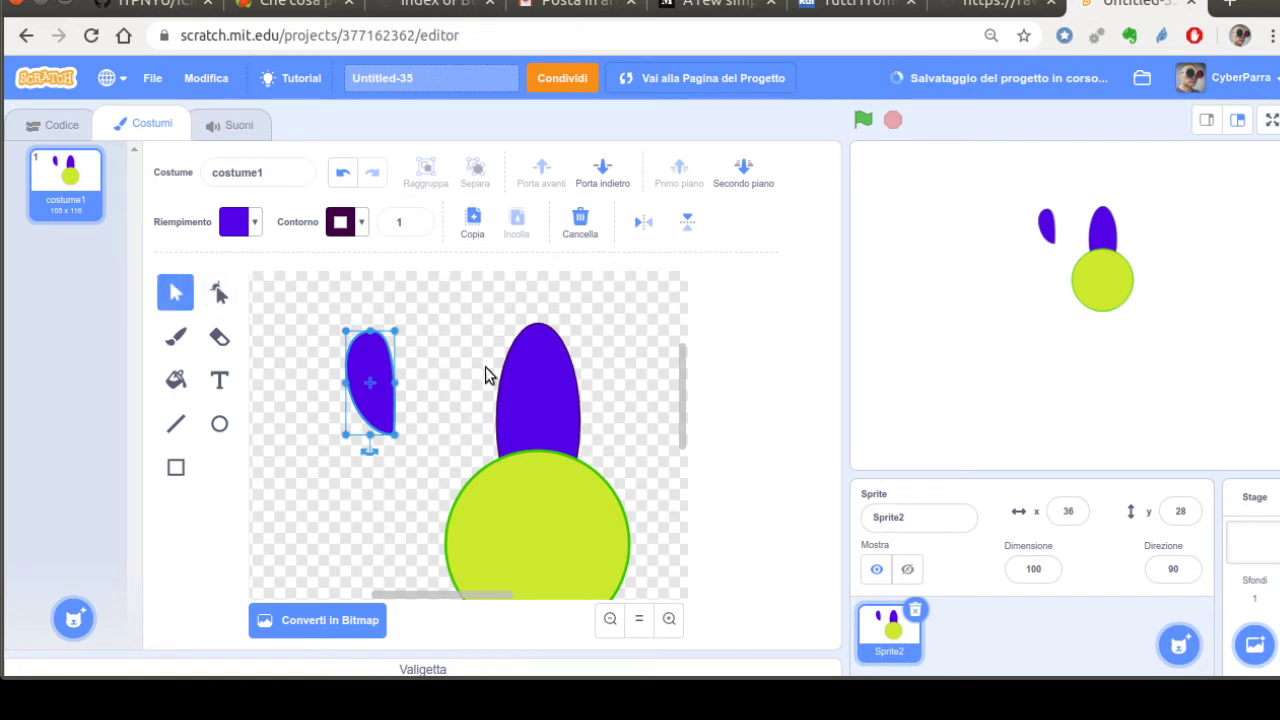
left_click_drag(490, 372, 241, 440)
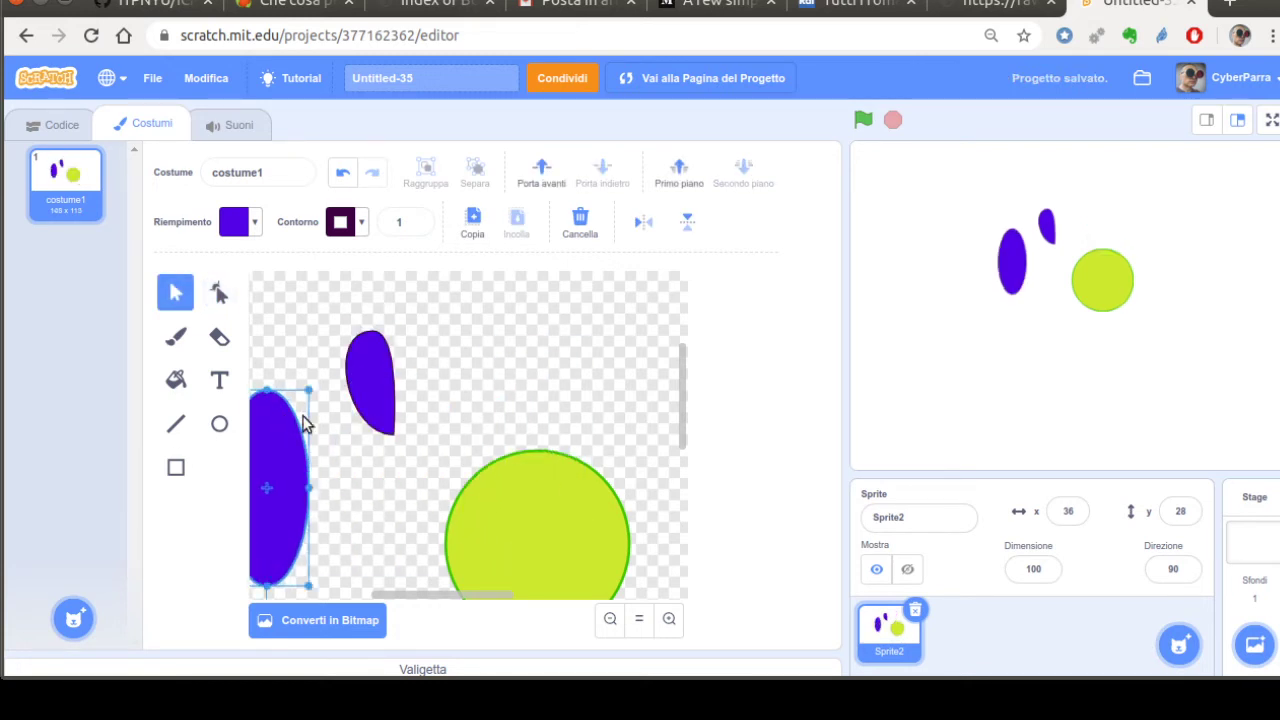
Step: Place the leaning purple petal over the top of the green circle and enlarge it
left_click_drag(364, 420, 541, 480)
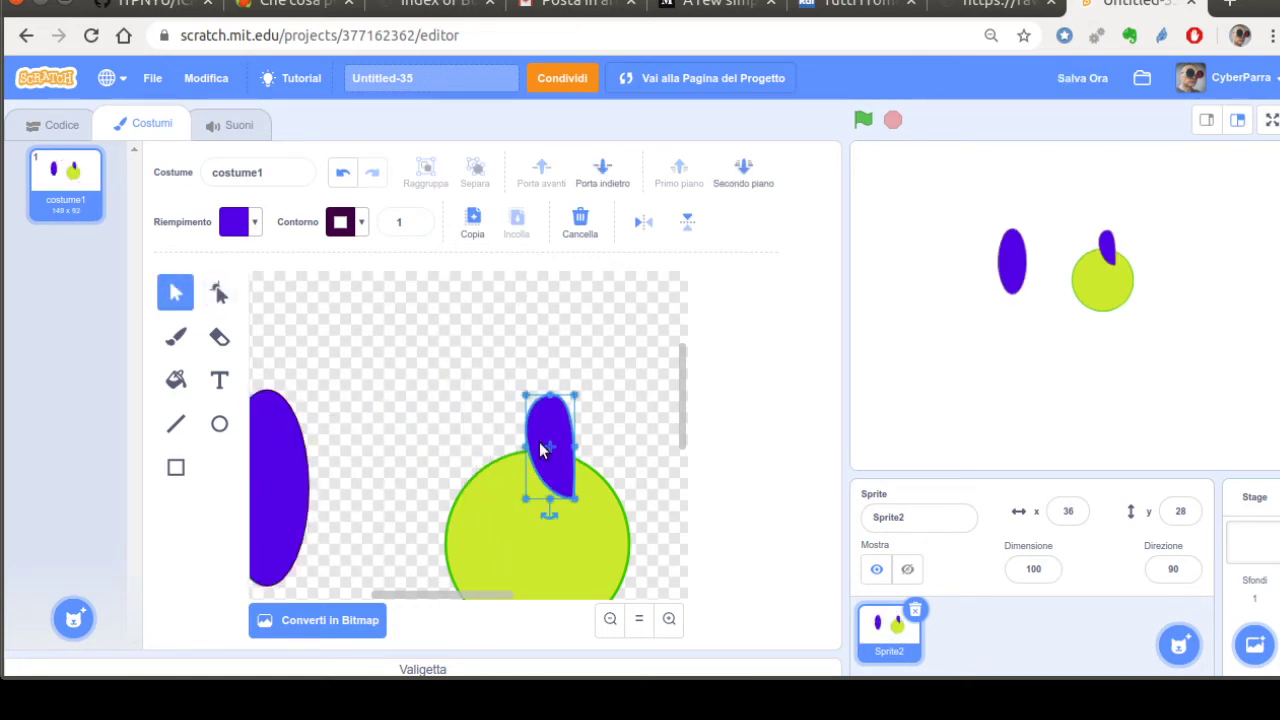
left_click_drag(573, 420, 608, 407)
left_click_drag(600, 472, 553, 478)
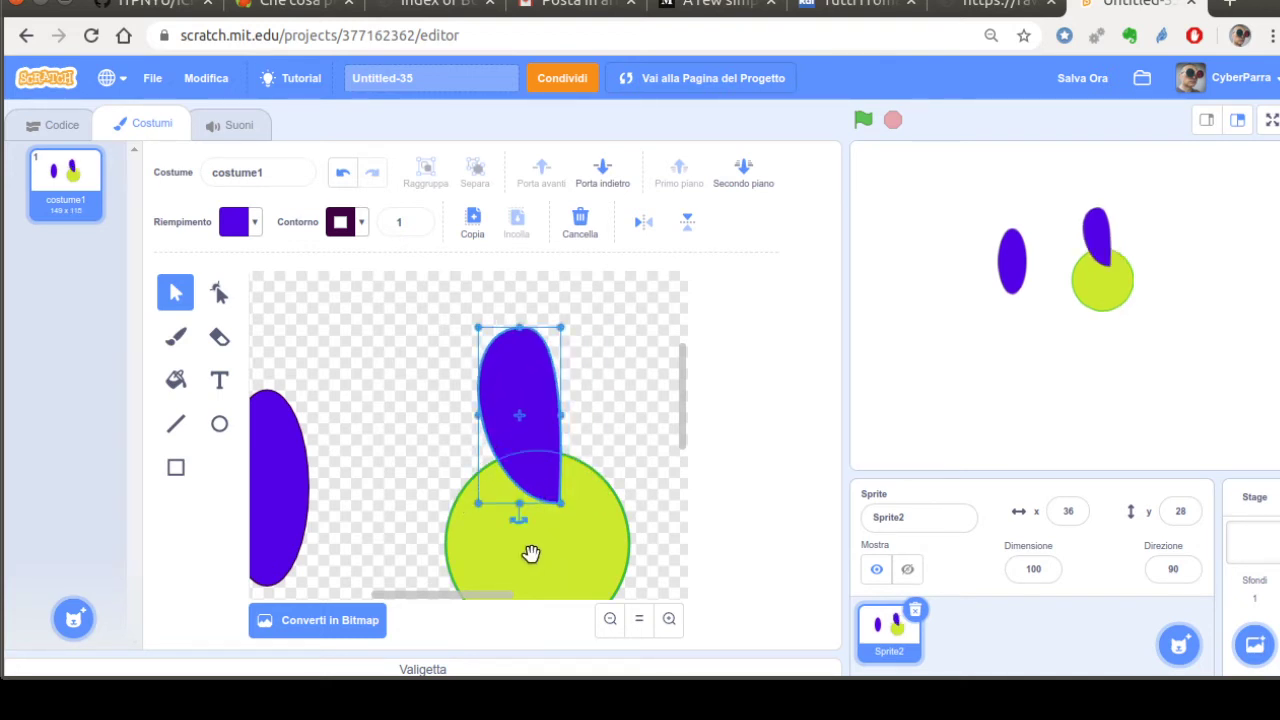
Step: Shift the petal's bottom point to the left and add curve points near both ends of its right edge
key("a")
left_click(222, 296)
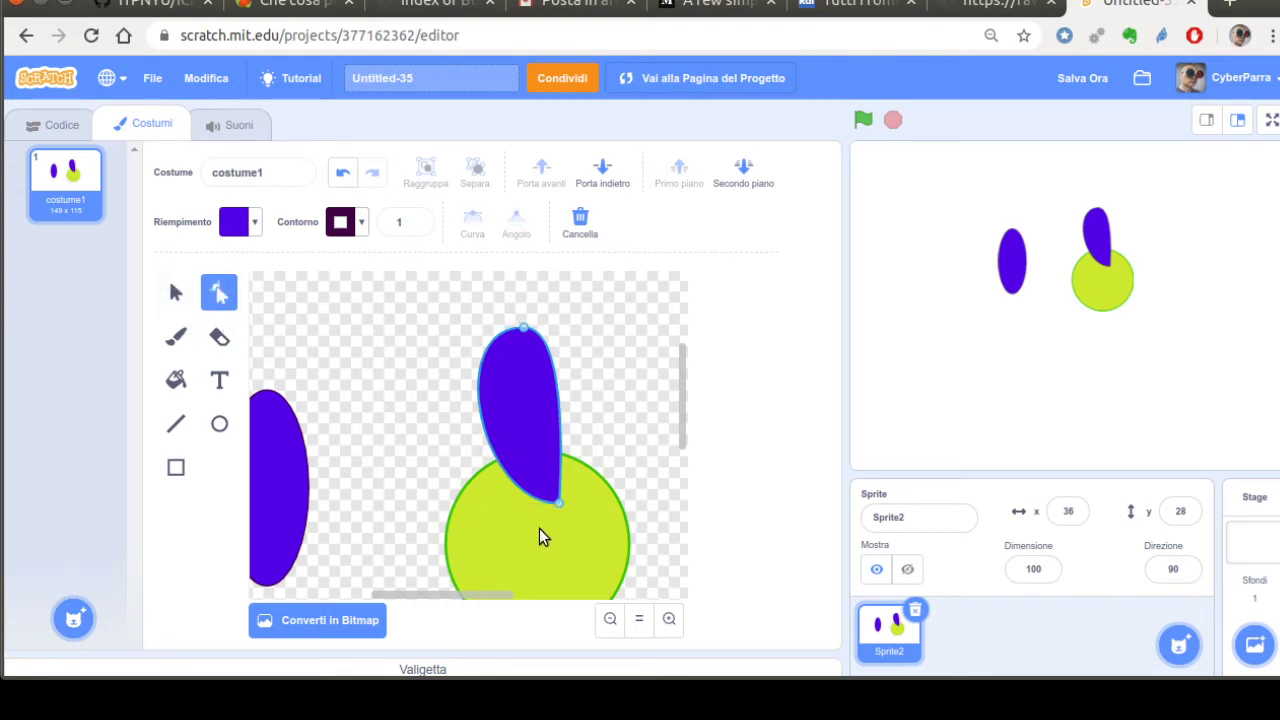
left_click_drag(556, 528, 524, 528)
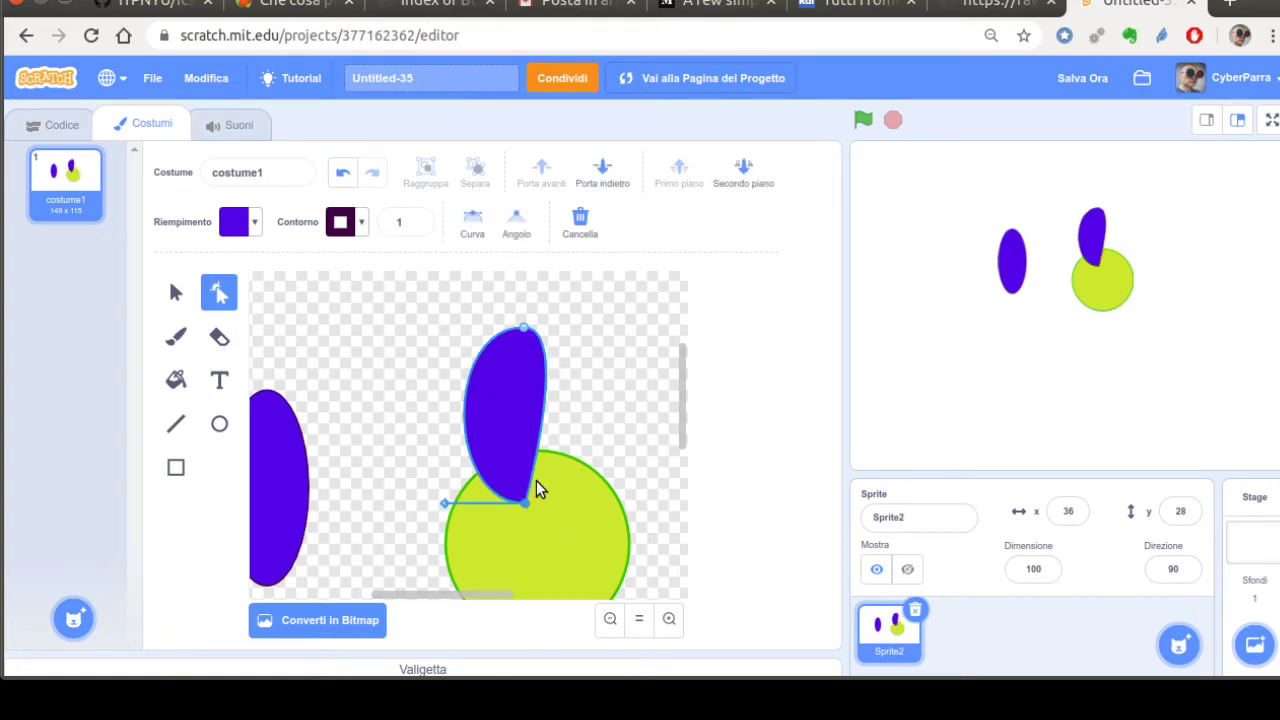
left_click(536, 480)
mouse_move(548, 433)
left_mouse_down()
mouse_move(566, 434)
mouse_move(540, 420)
mouse_move(557, 423)
left_mouse_up()
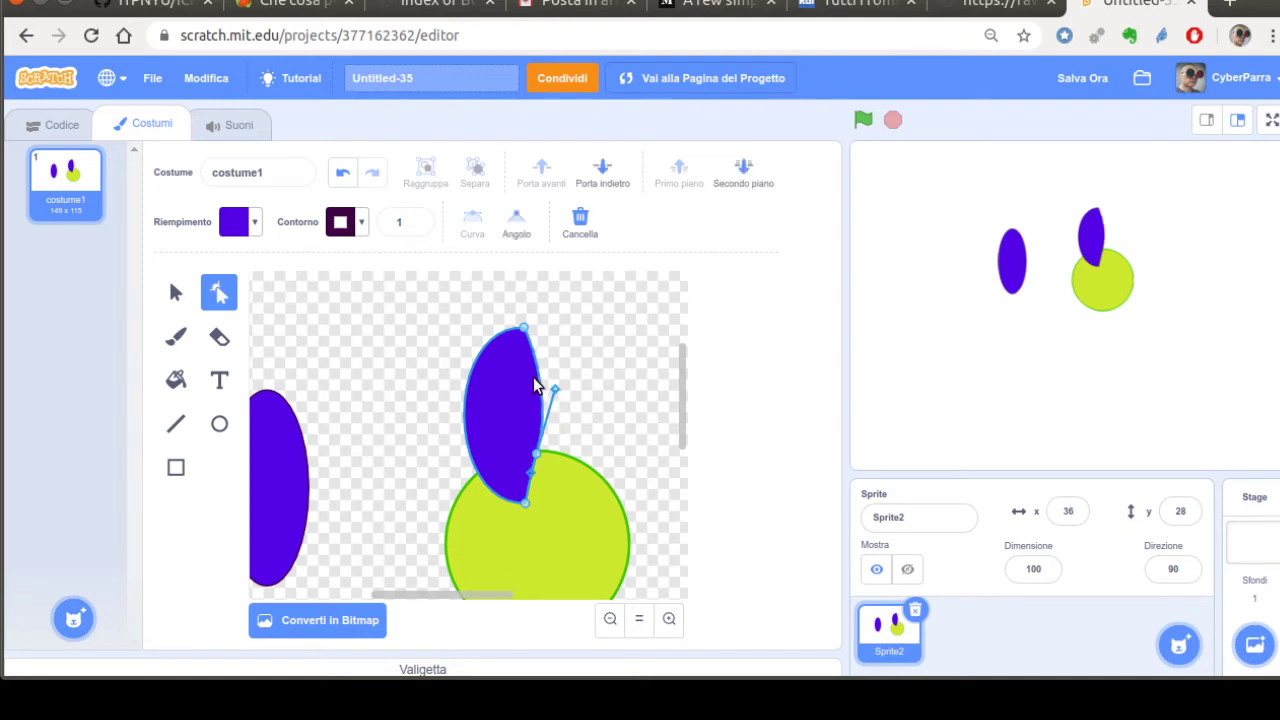
left_click(524, 329)
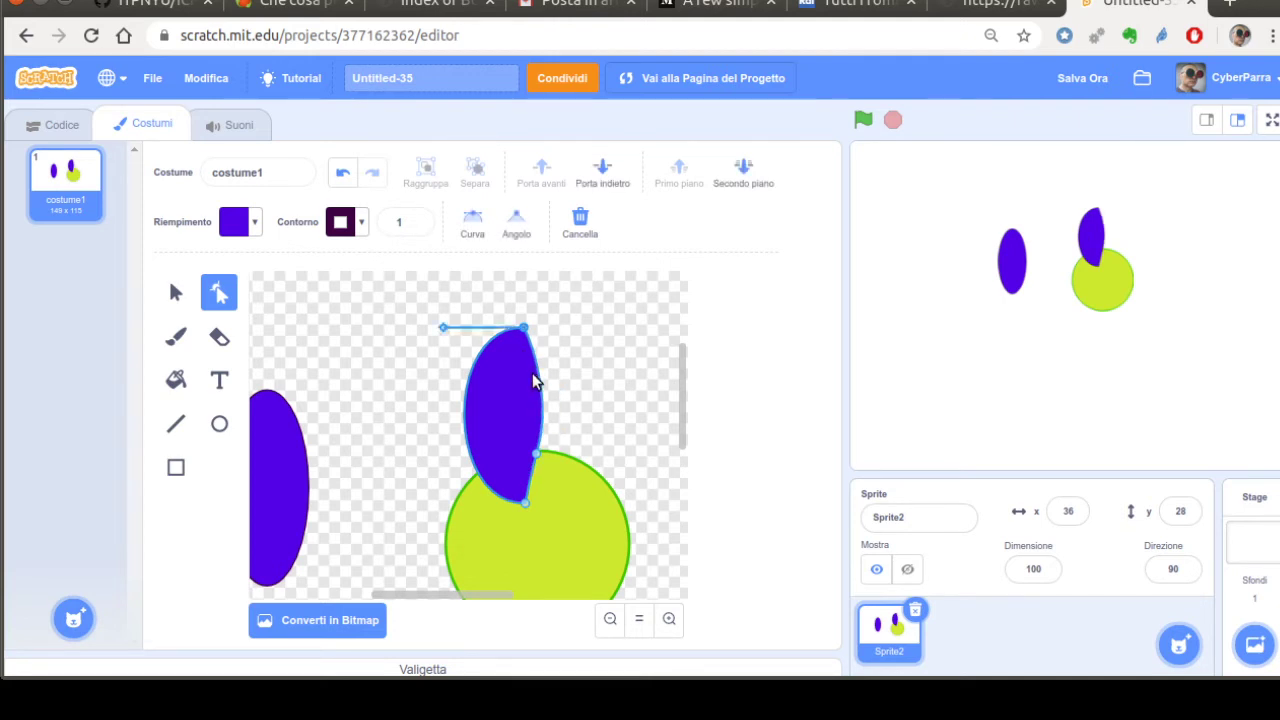
left_click(536, 385)
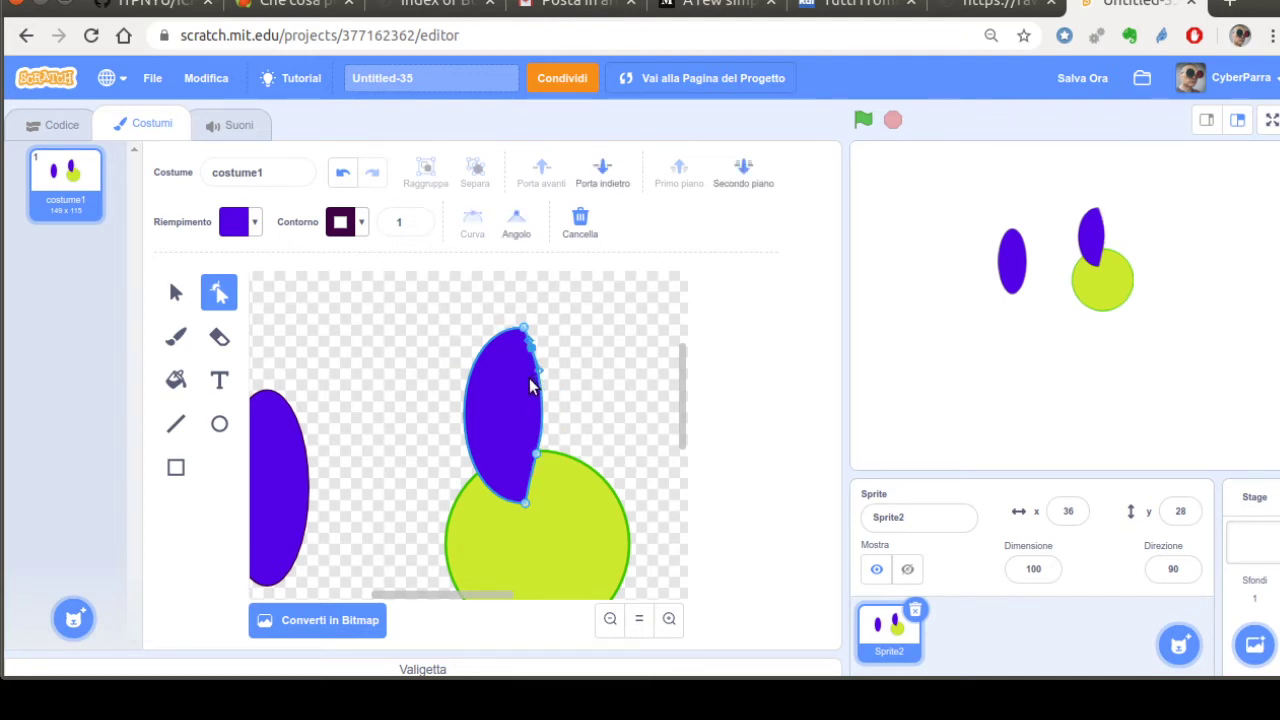
Step: Delete the reshaped petal and move the purple ellipse back behind the top of the green circle
left_click(176, 292)
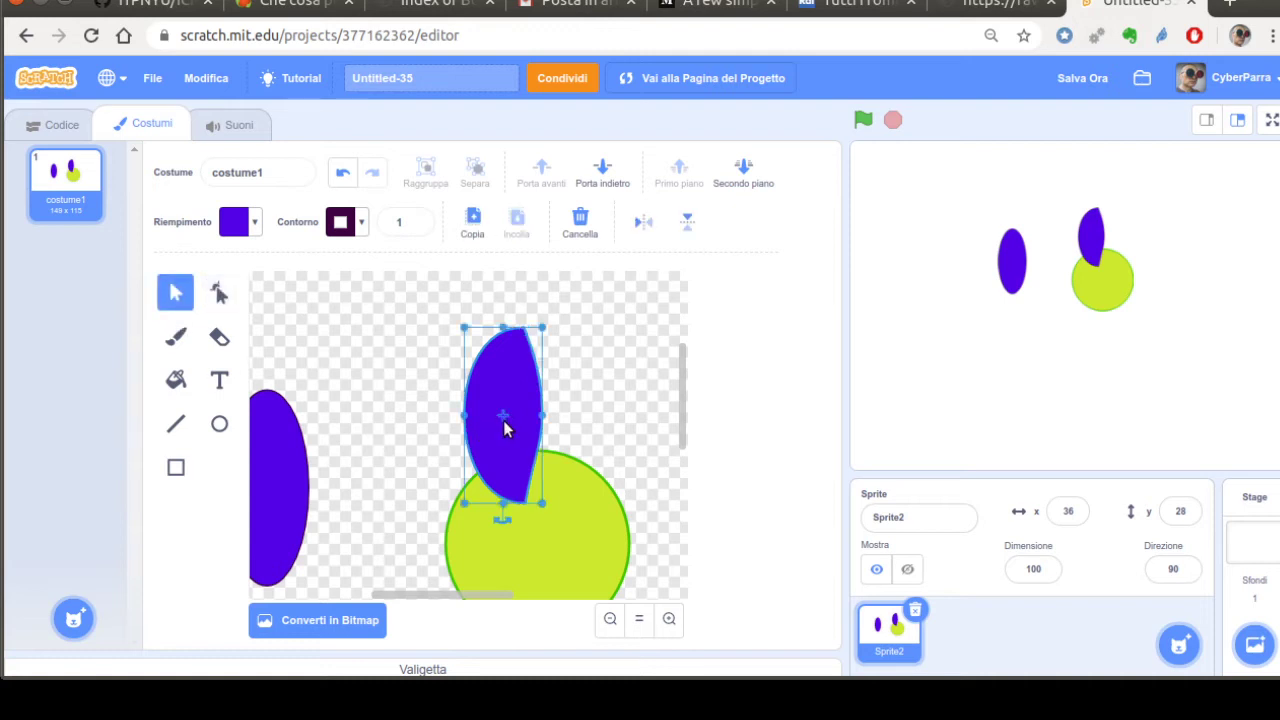
key("BackSpace")
left_click(300, 506)
left_click_drag(295, 515, 558, 452)
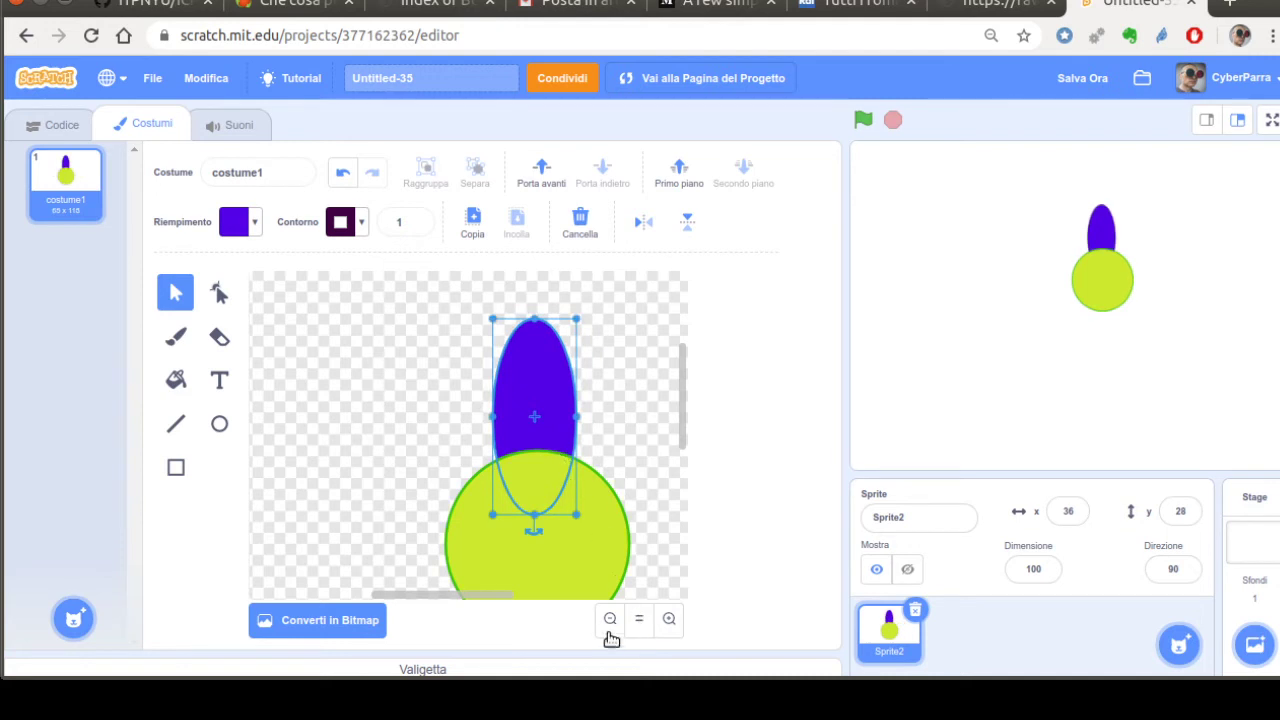
Step: Duplicate the purple ellipse and move the copy to the right of the original
left_click(610, 618)
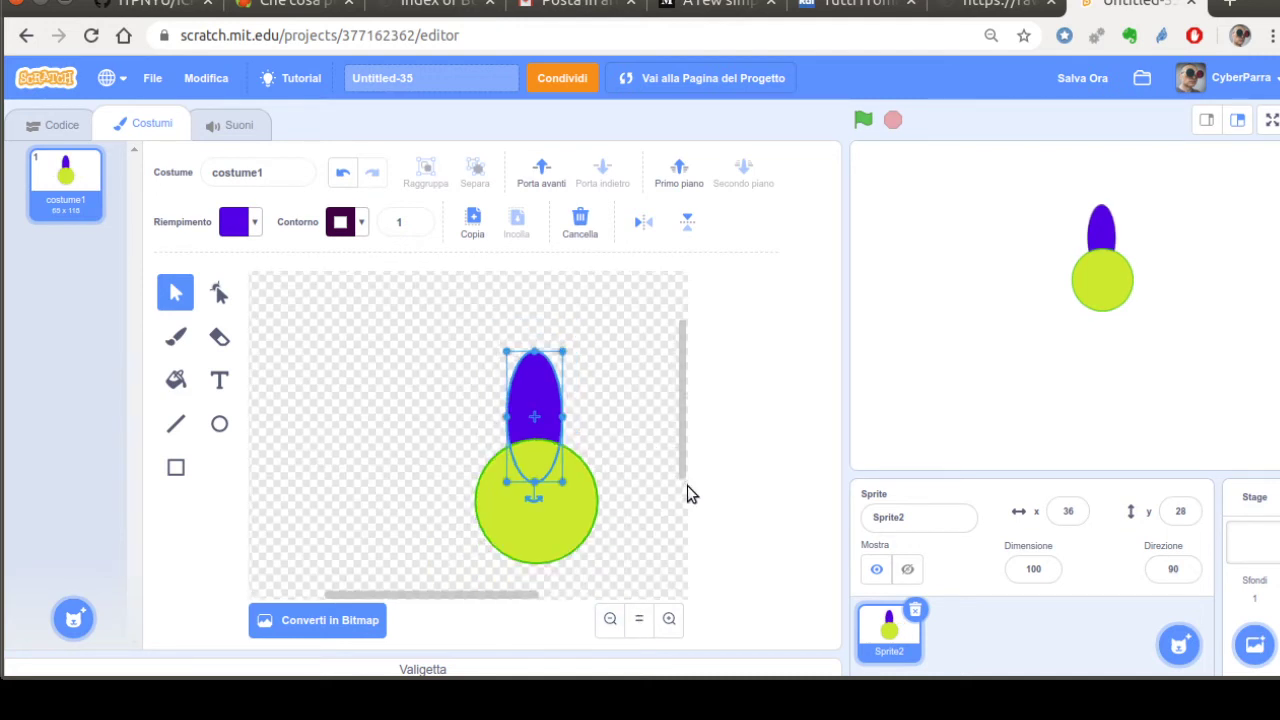
scroll(688, 497, "down", 1)
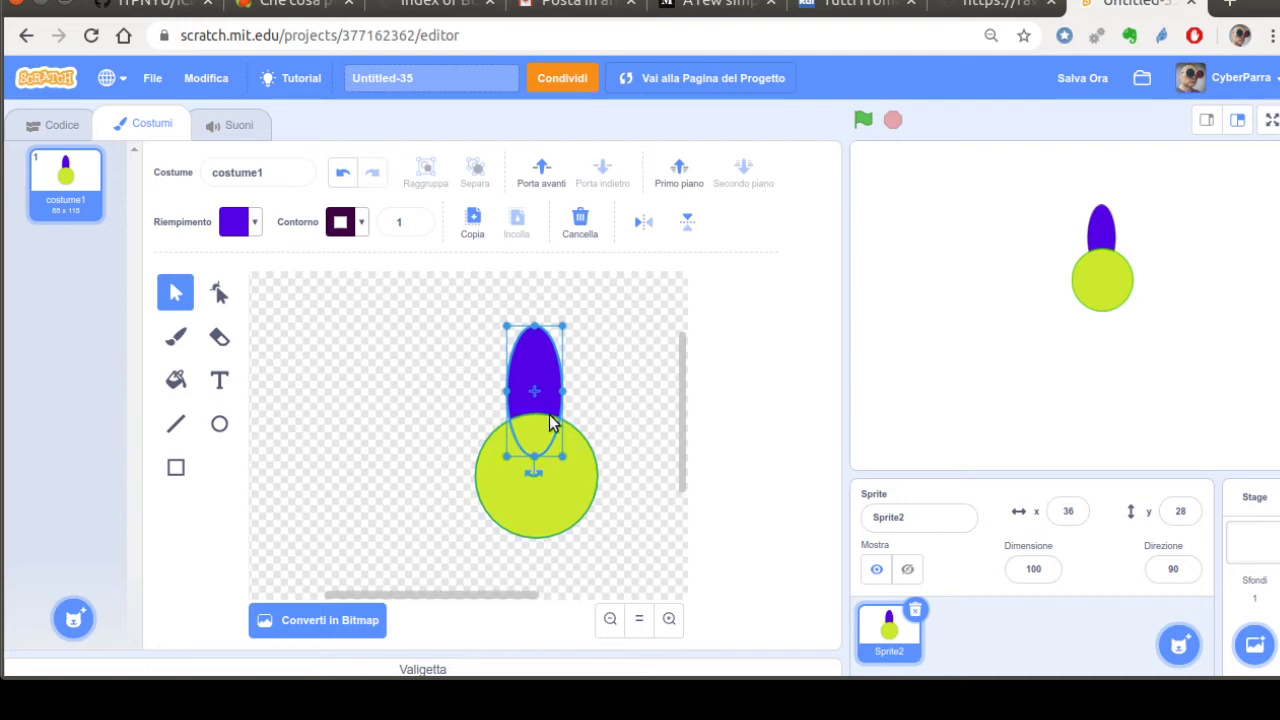
left_click(479, 252)
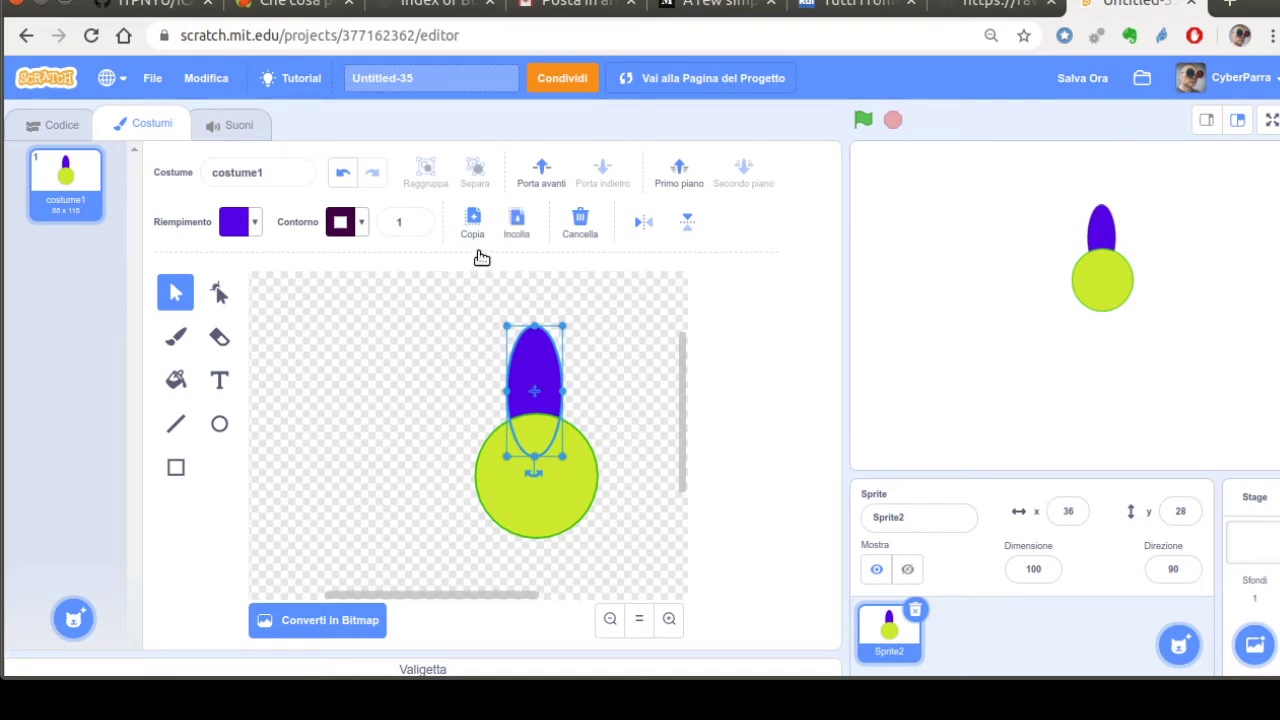
left_click(523, 253)
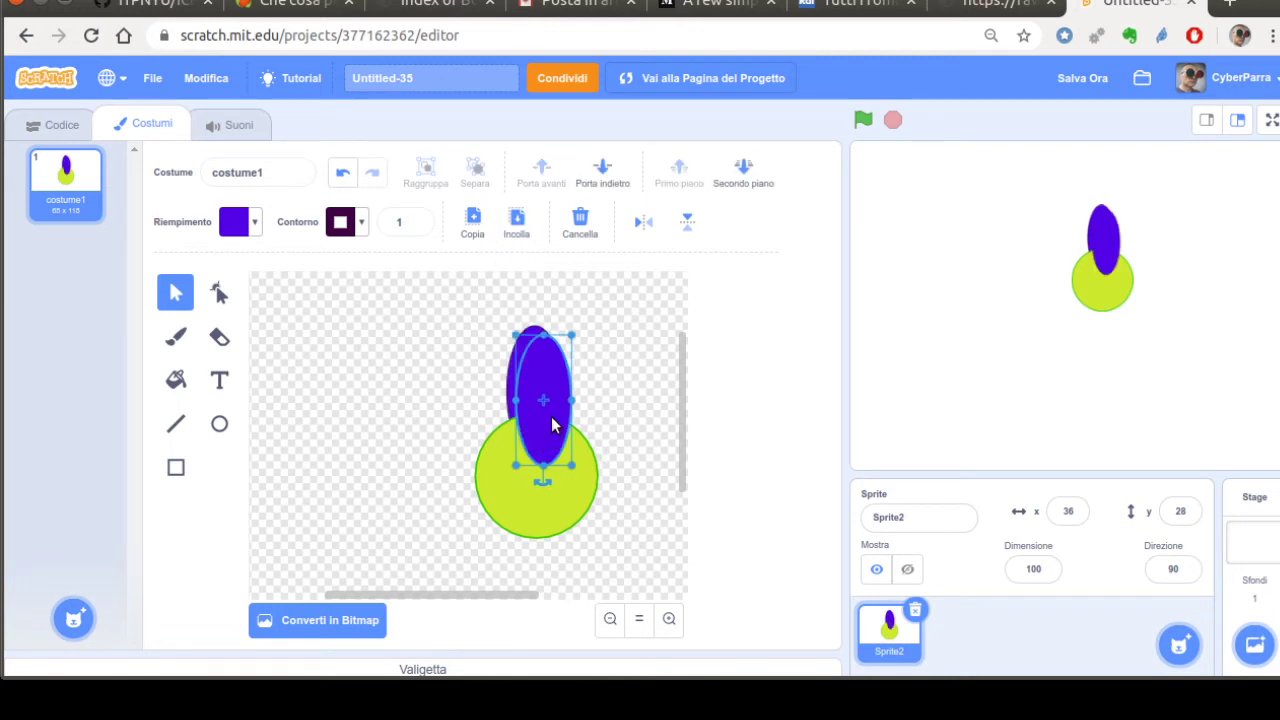
left_click_drag(551, 434, 580, 420)
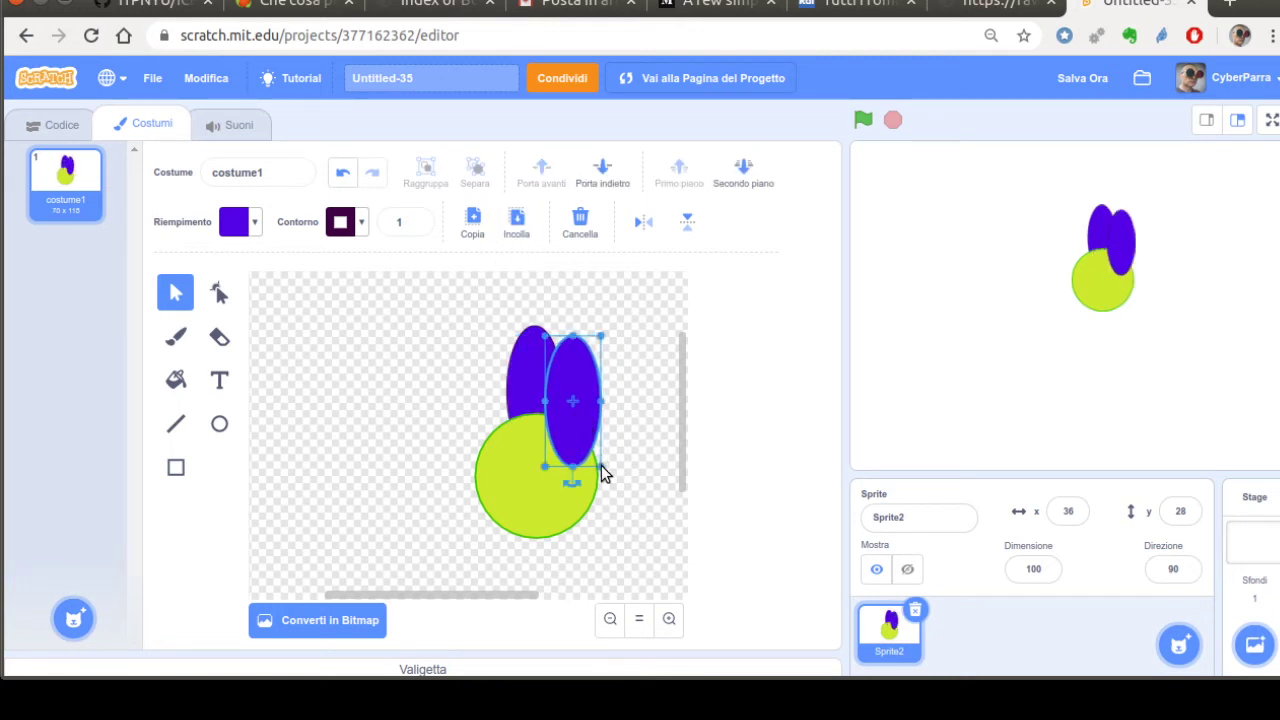
Step: Rotate the copied ellipse slightly clockwise
left_click_drag(531, 620, 578, 616)
left_click(669, 618)
left_click(669, 618)
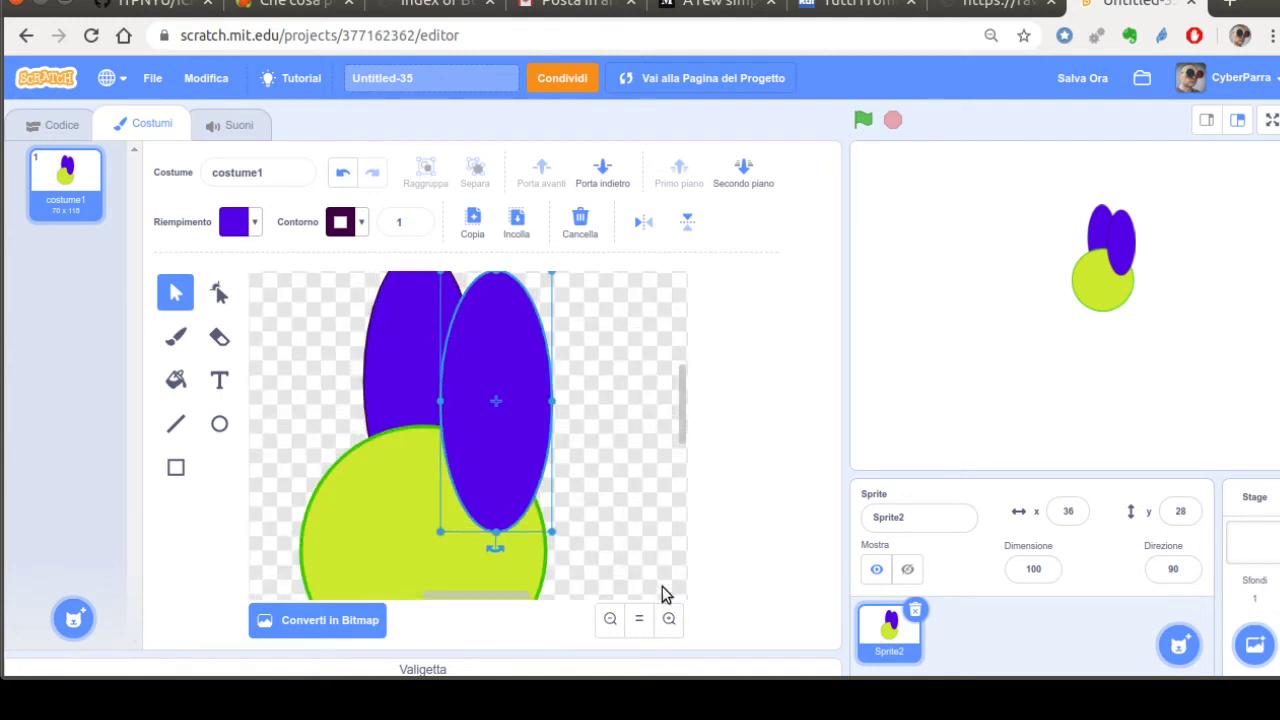
scroll(686, 450, "up", 2)
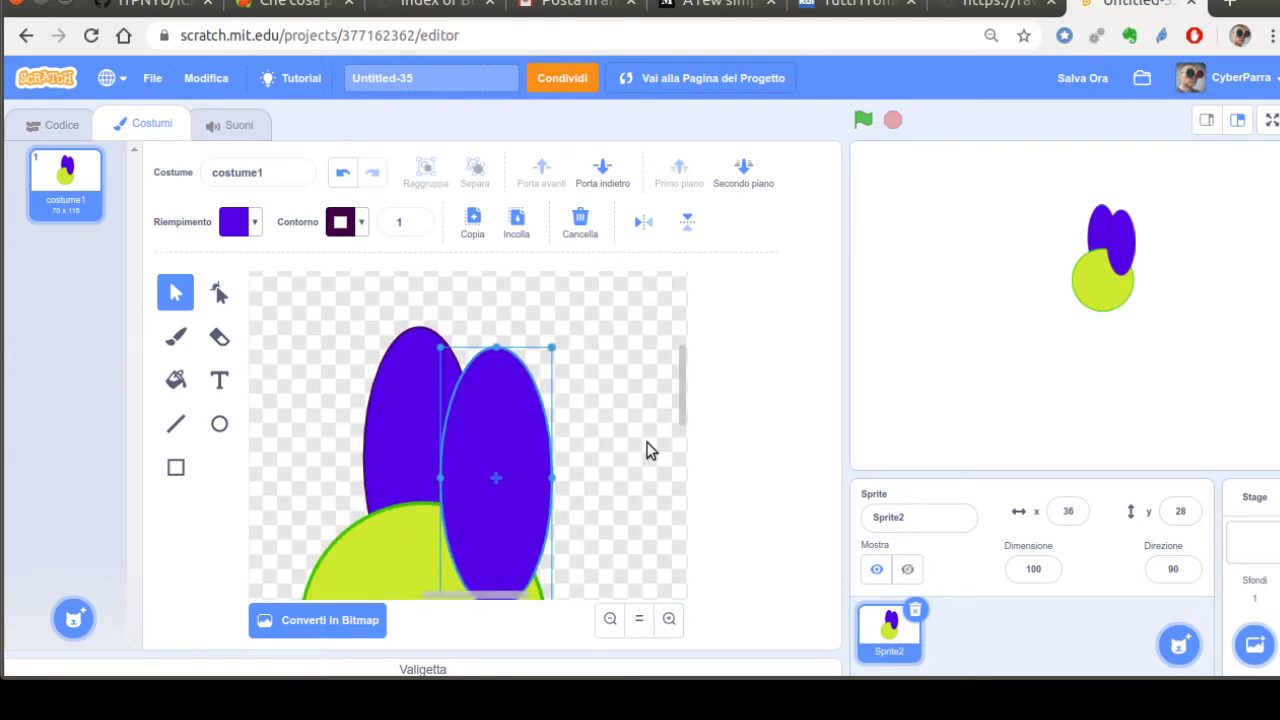
left_click(614, 630)
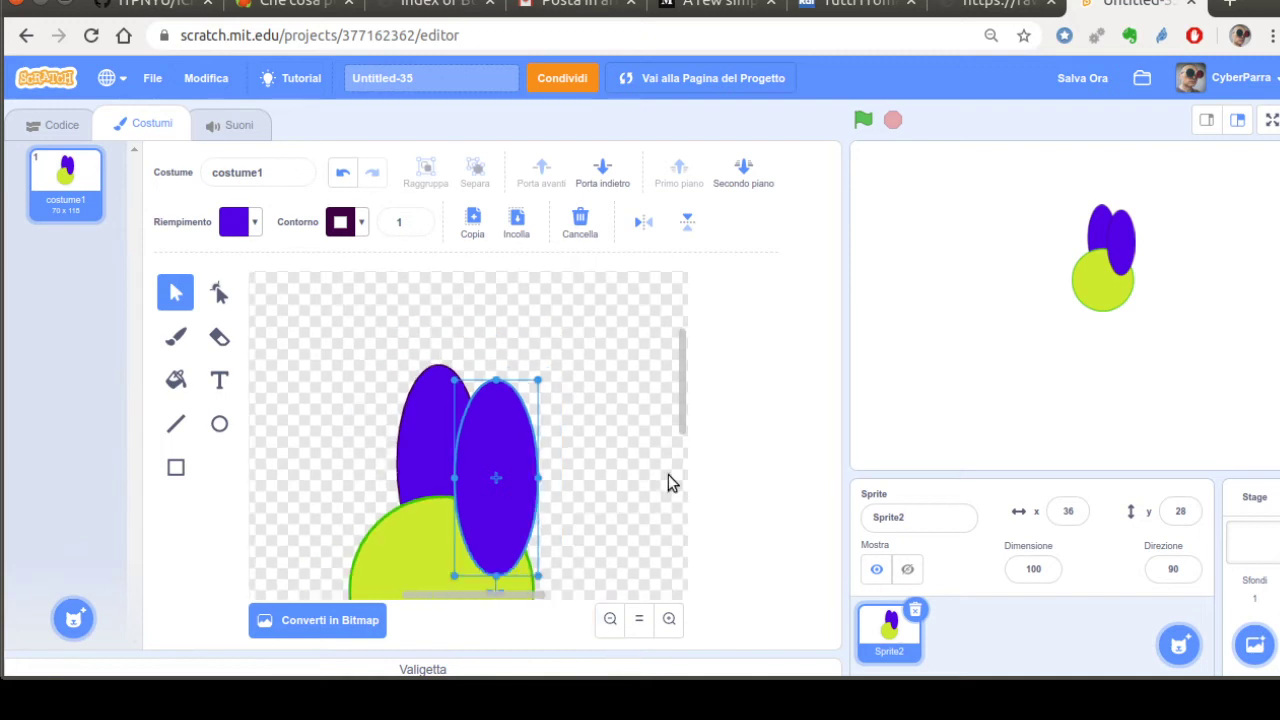
scroll(686, 445, "down", 2)
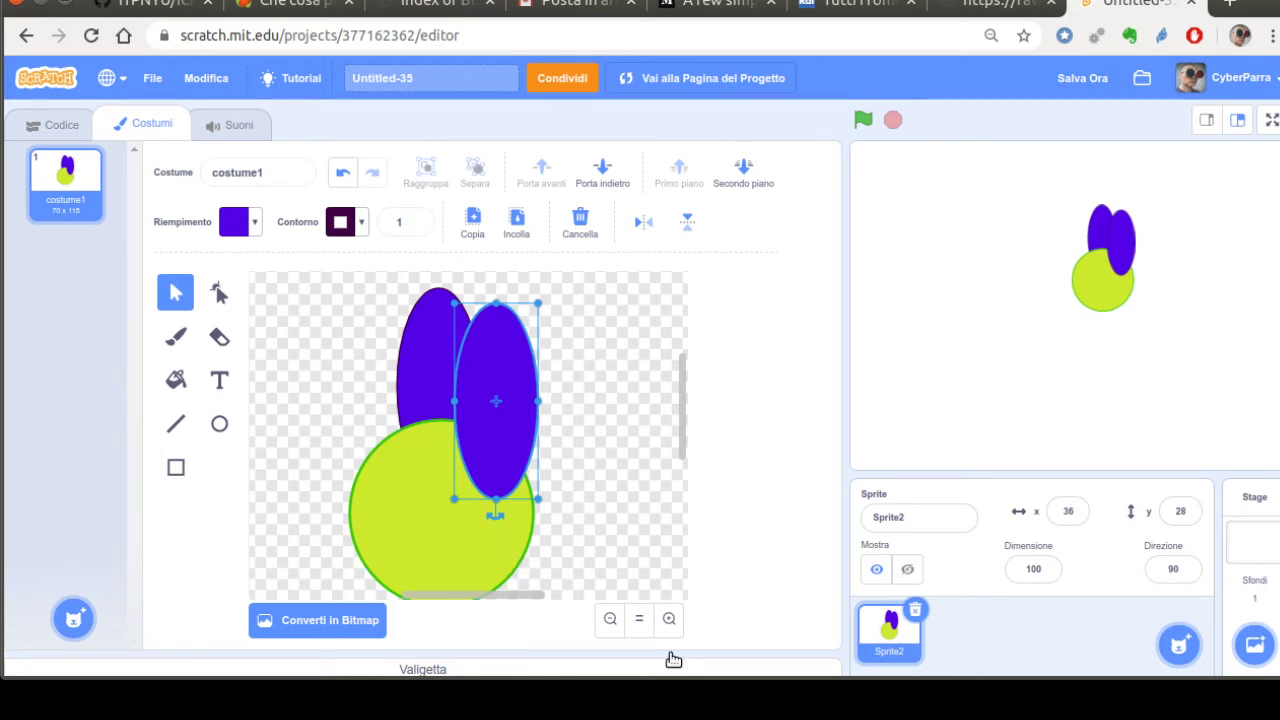
left_click(669, 618)
left_click_drag(686, 449, 686, 477)
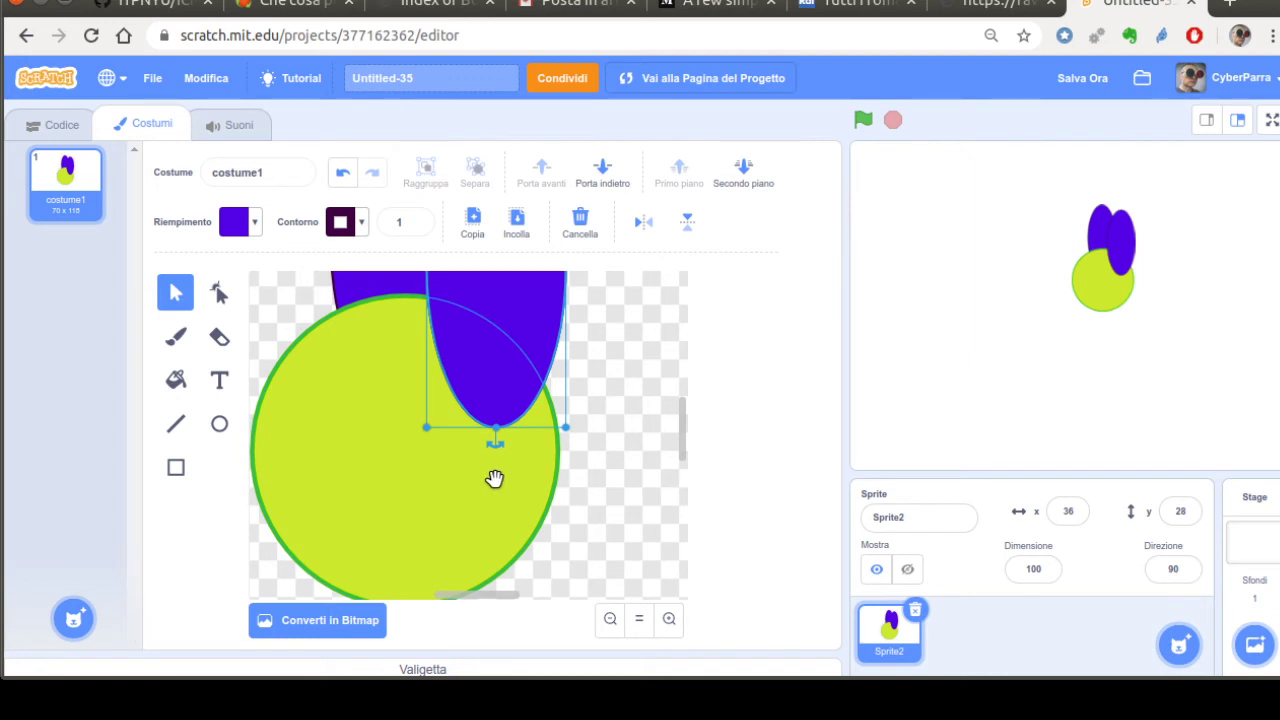
mouse_move(493, 471)
left_mouse_down()
mouse_move(451, 469)
mouse_move(597, 477)
mouse_move(490, 478)
left_mouse_up()
Step: Move the copied ellipse further right and tilt it more clockwise to form a petal on the circle's upper-right edge
left_click(610, 622)
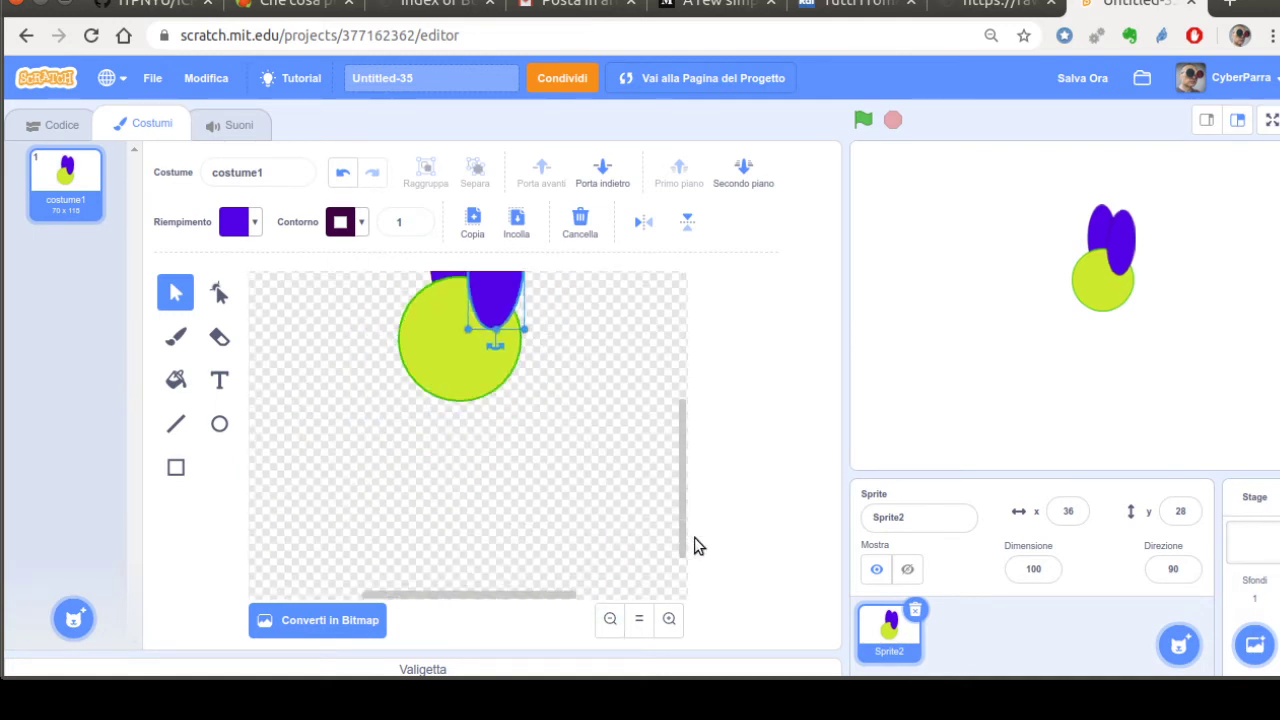
left_click_drag(686, 543, 669, 509)
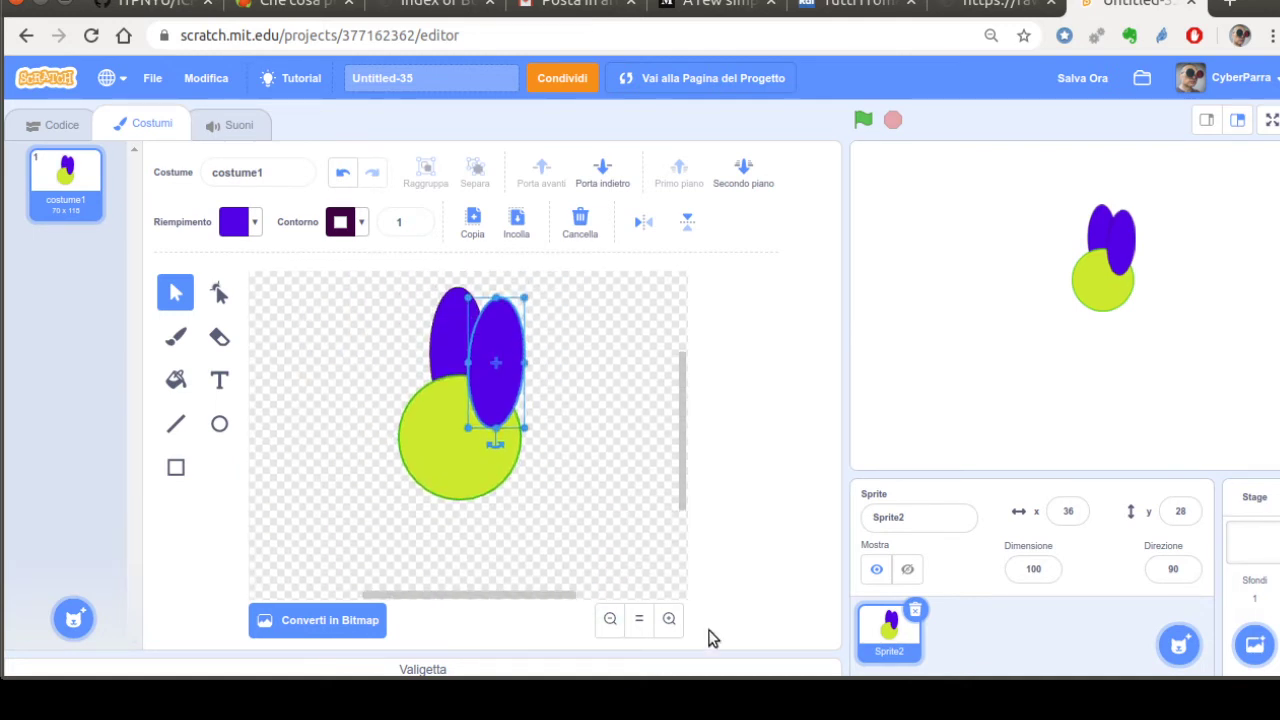
left_click(669, 618)
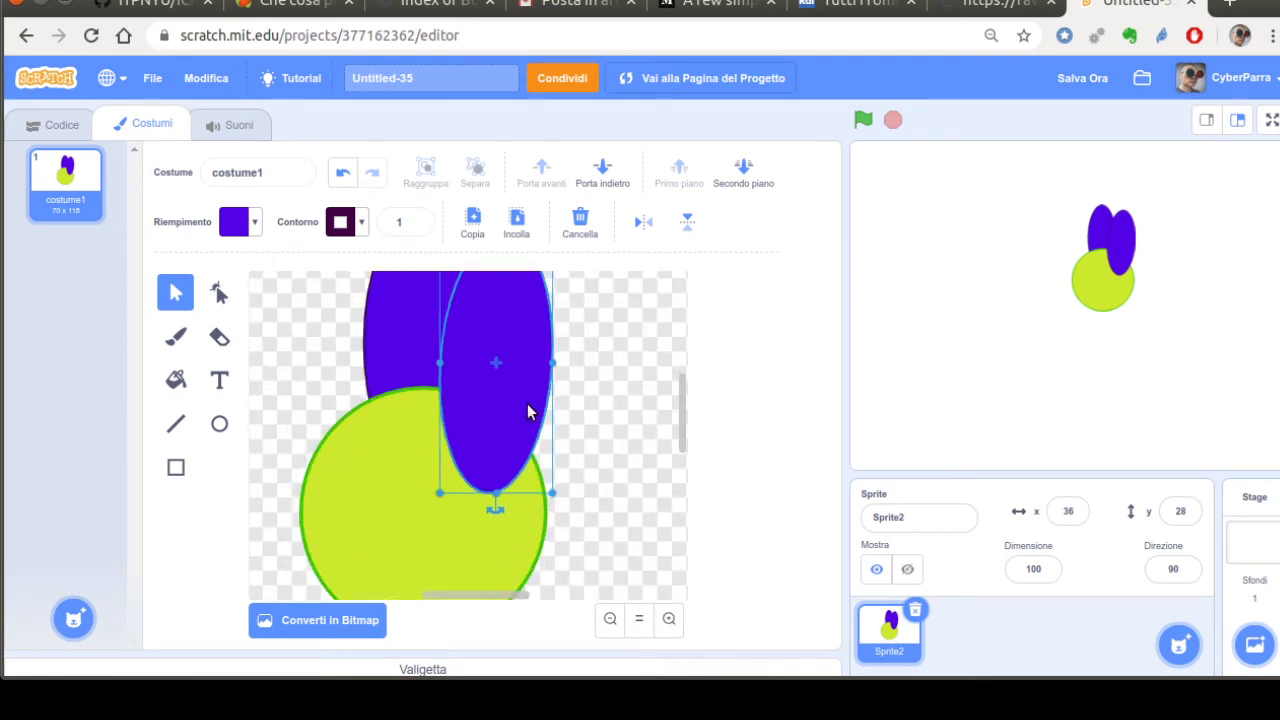
left_click_drag(528, 404, 552, 404)
left_click(610, 618)
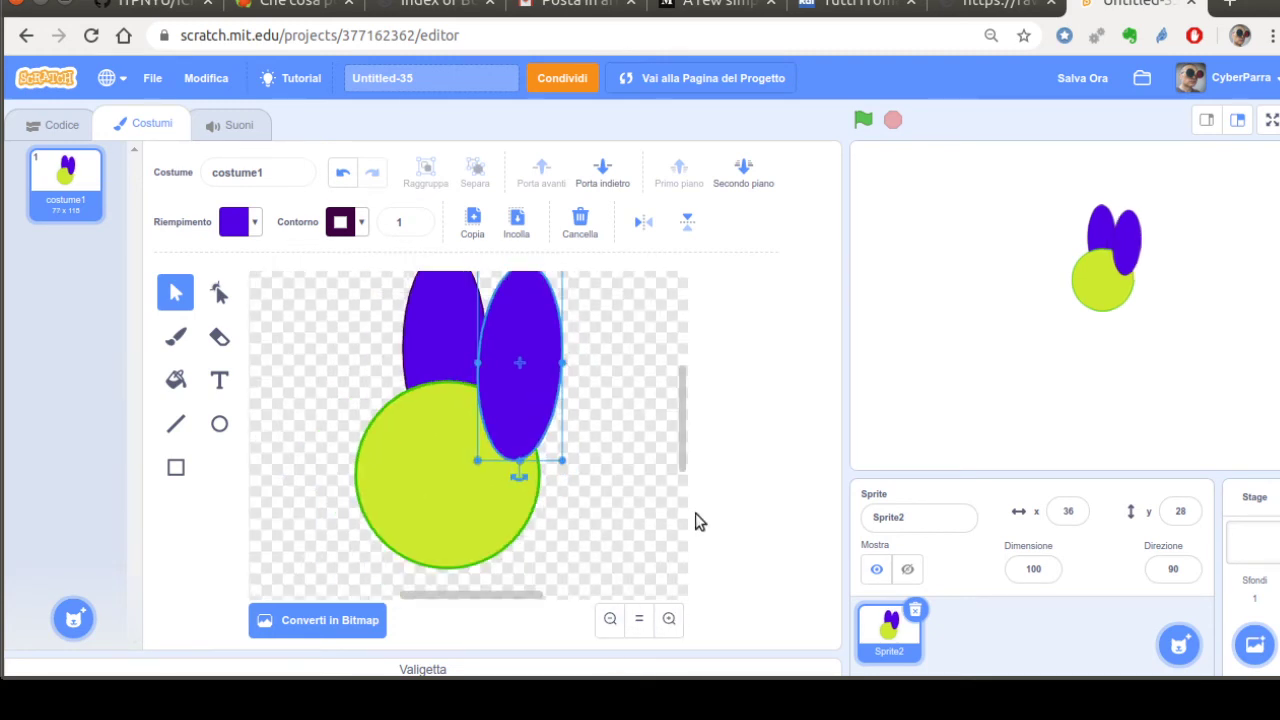
left_click_drag(681, 490, 680, 471)
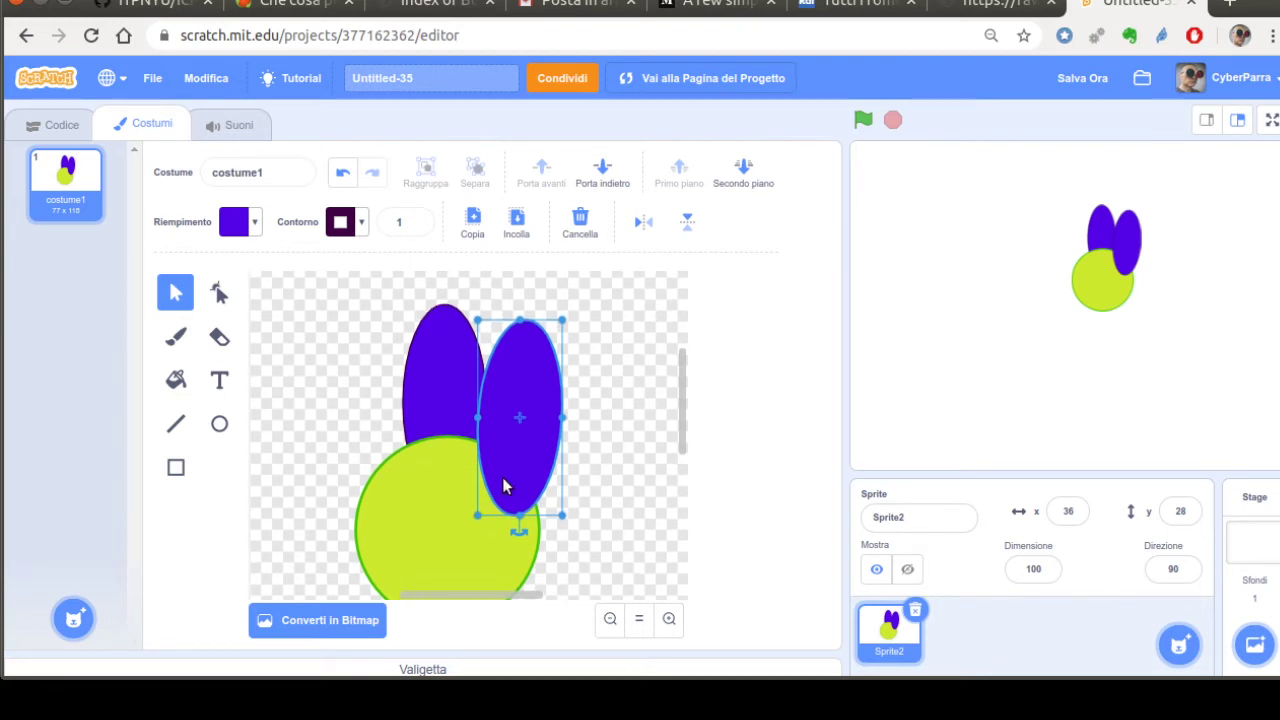
left_click_drag(520, 563, 485, 560)
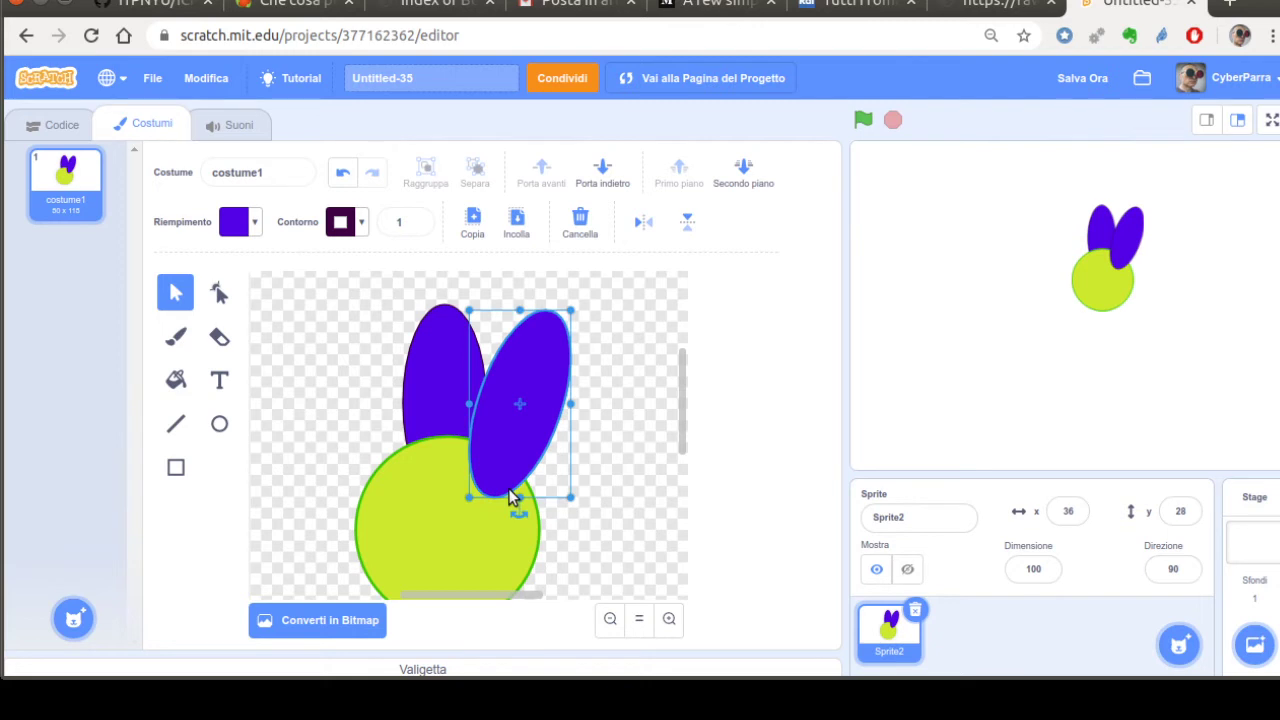
Step: Duplicate the tilted right petal
key("Right")
key("Right")
key("Right")
key("Right")
key("Right")
key("Down")
key("Down")
key("Down")
key("Down")
key("Down")
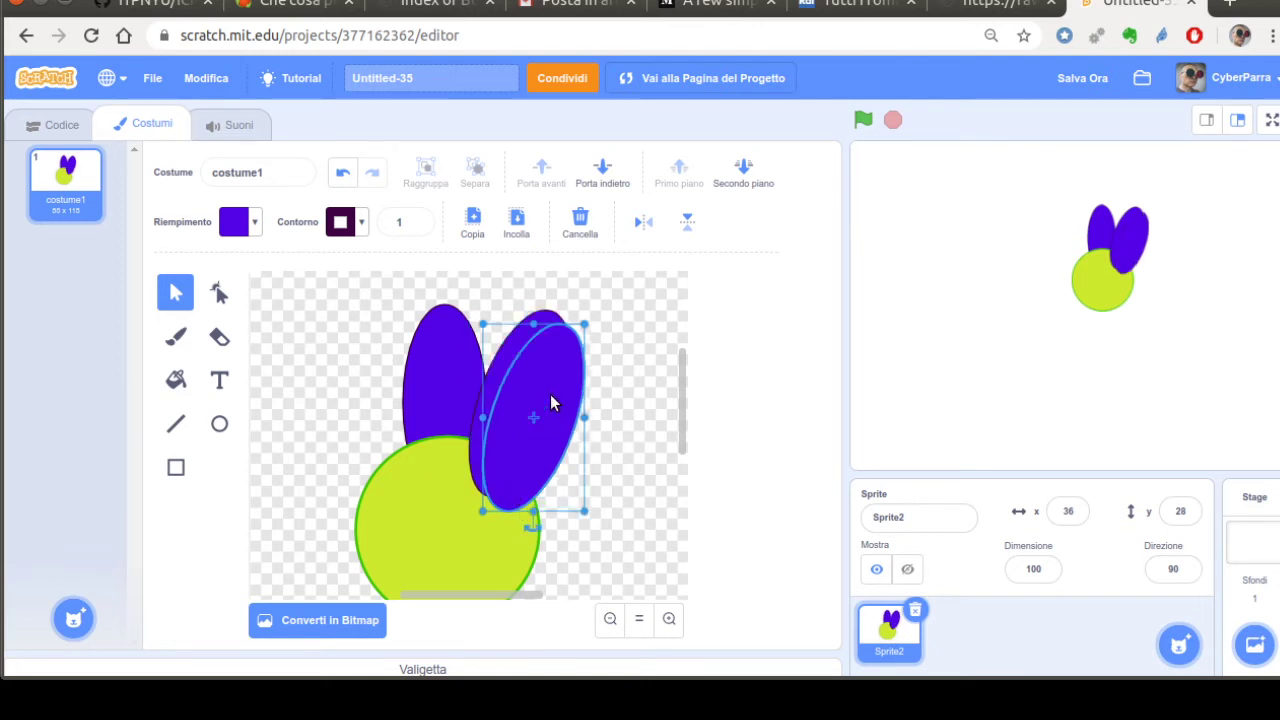
Step: Flip the duplicated petal horizontally and place it on the circle's upper-left edge, opposite the right petal
left_click(648, 250)
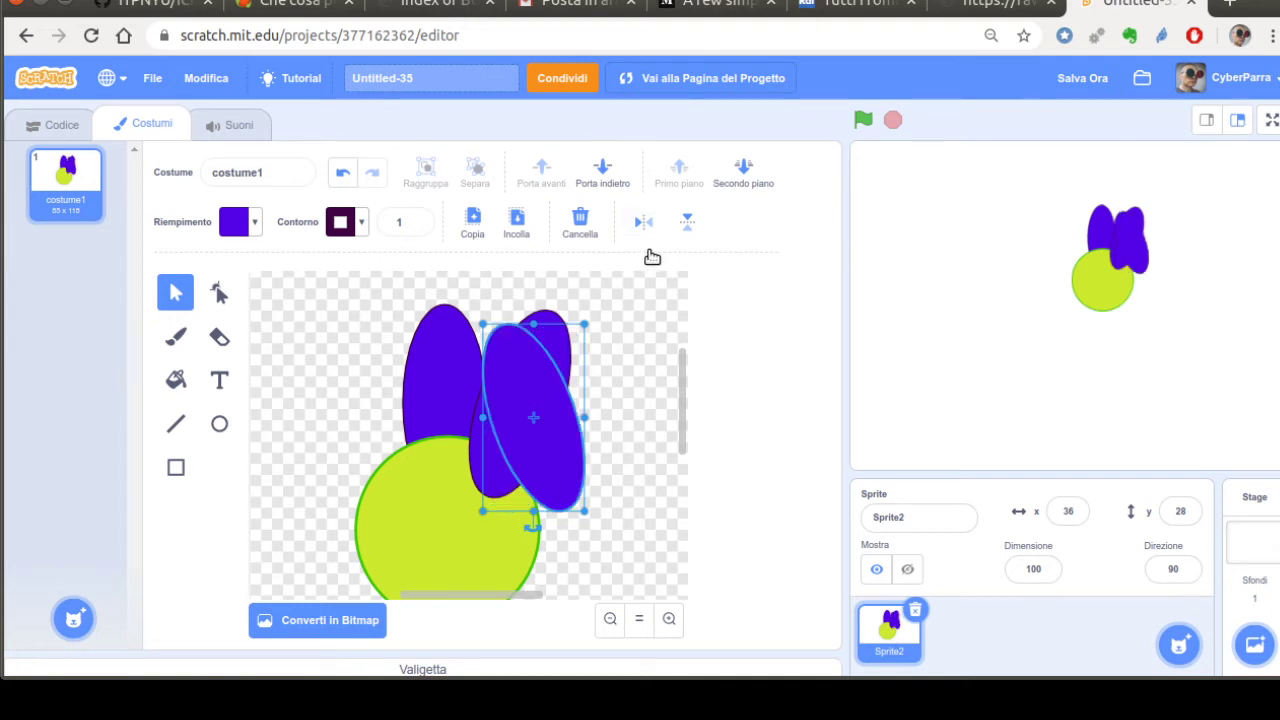
left_click_drag(539, 460, 374, 455)
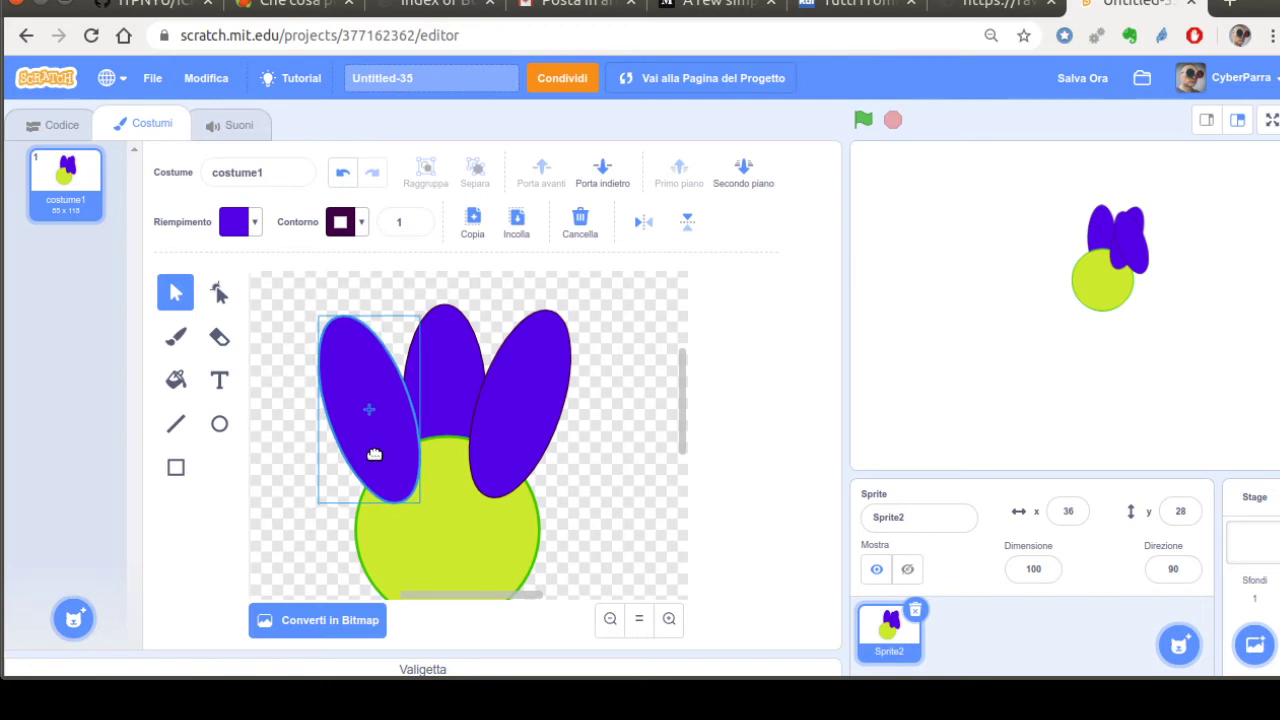
left_click_drag(374, 455, 374, 456)
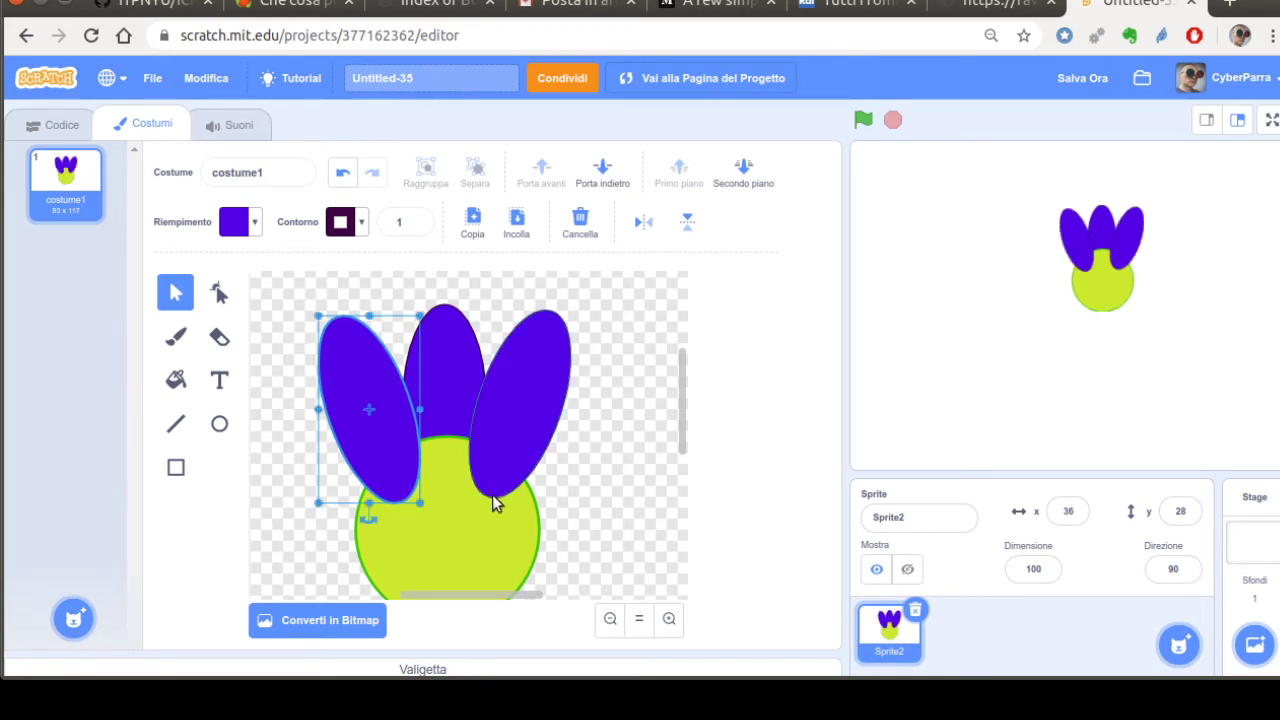
Step: Duplicate the left petal, rotate the copy counterclockwise and place it lower on the green circle's left side
scroll(525, 490, "down", 1)
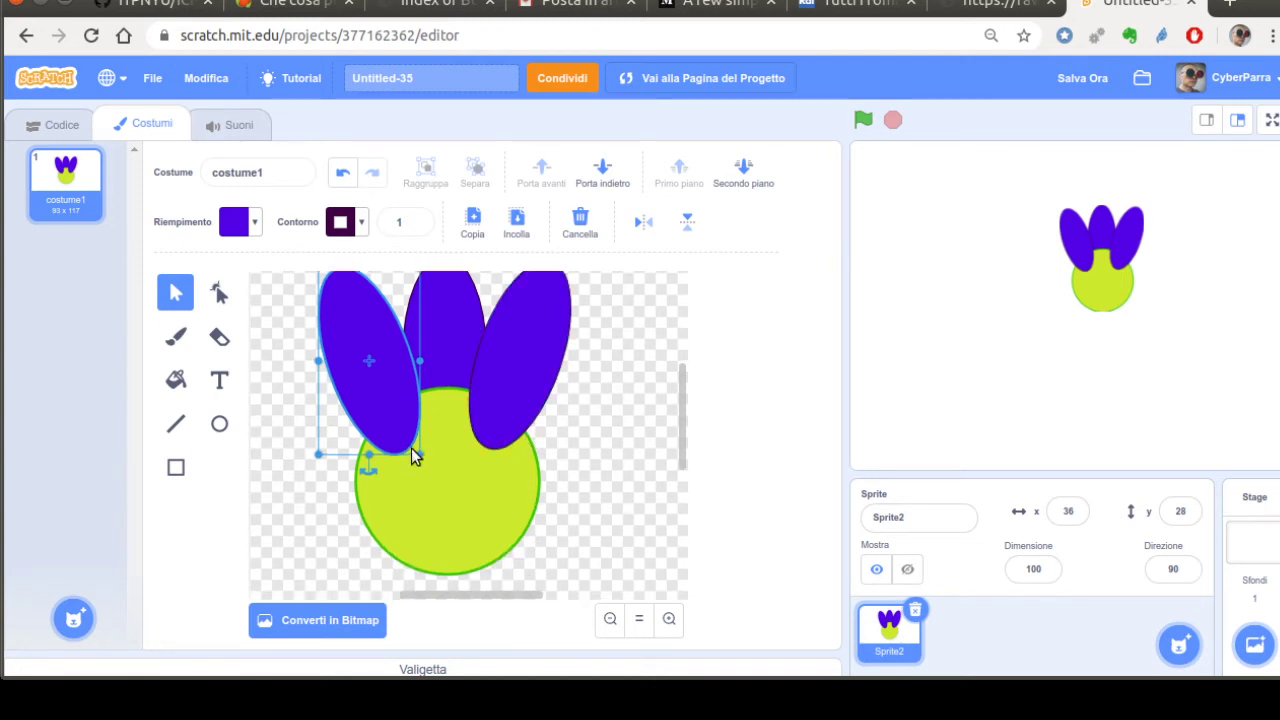
key("shift+Down")
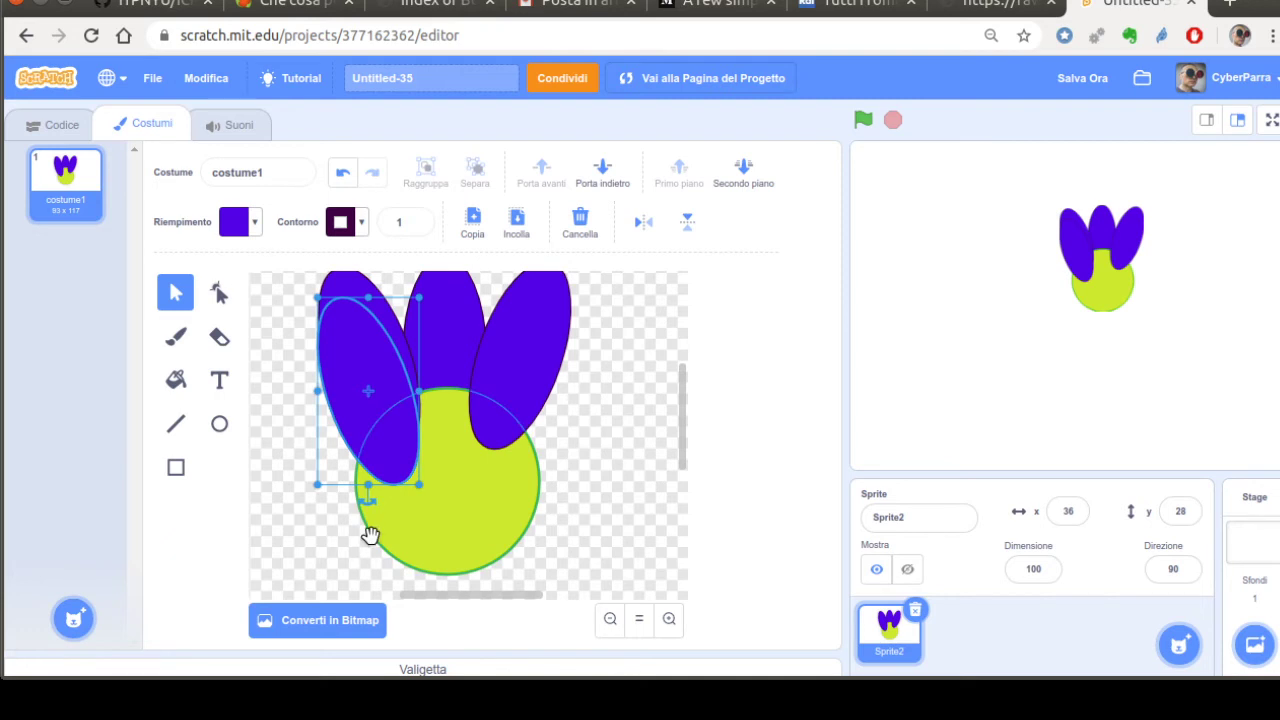
left_click_drag(371, 531, 424, 502)
left_click_drag(386, 443, 357, 484)
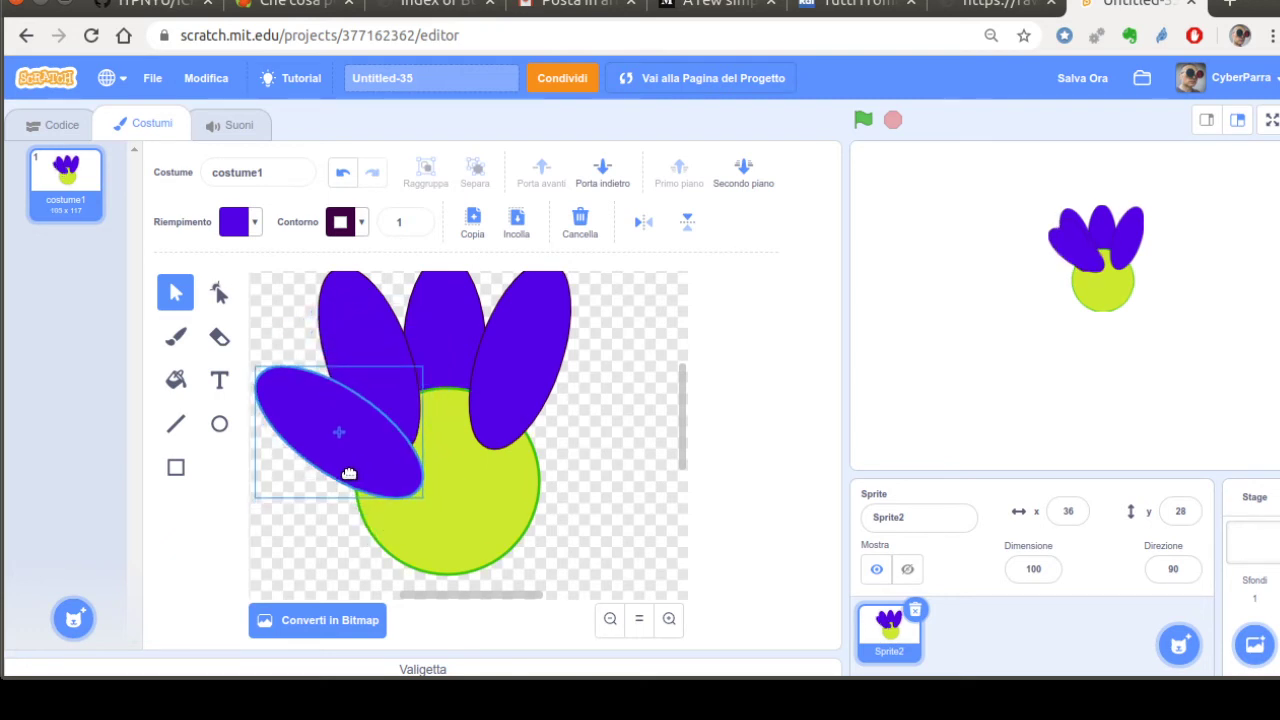
Step: Duplicate the lower-left petal, flip the copy horizontally and place it on the green circle's right side
mouse_move(340, 547)
left_mouse_down()
mouse_move(357, 534)
mouse_move(340, 535)
left_mouse_up()
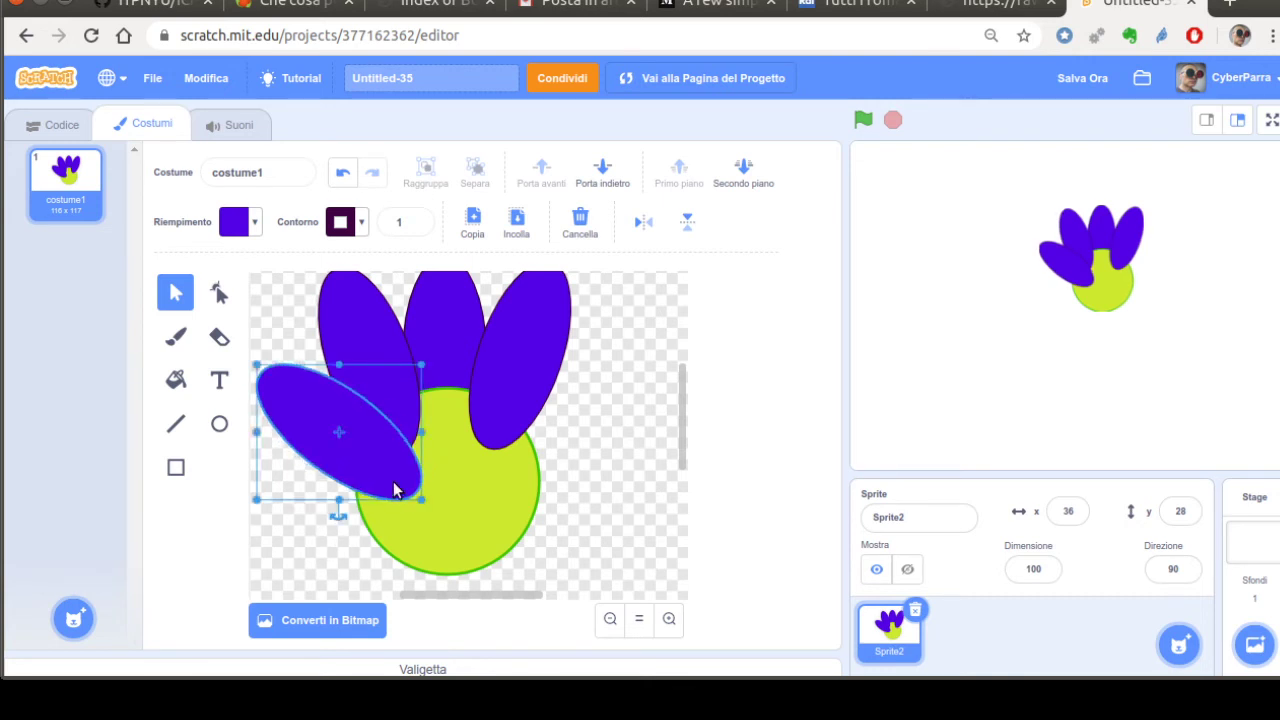
key("ctrl+c")
key("ctrl+v")
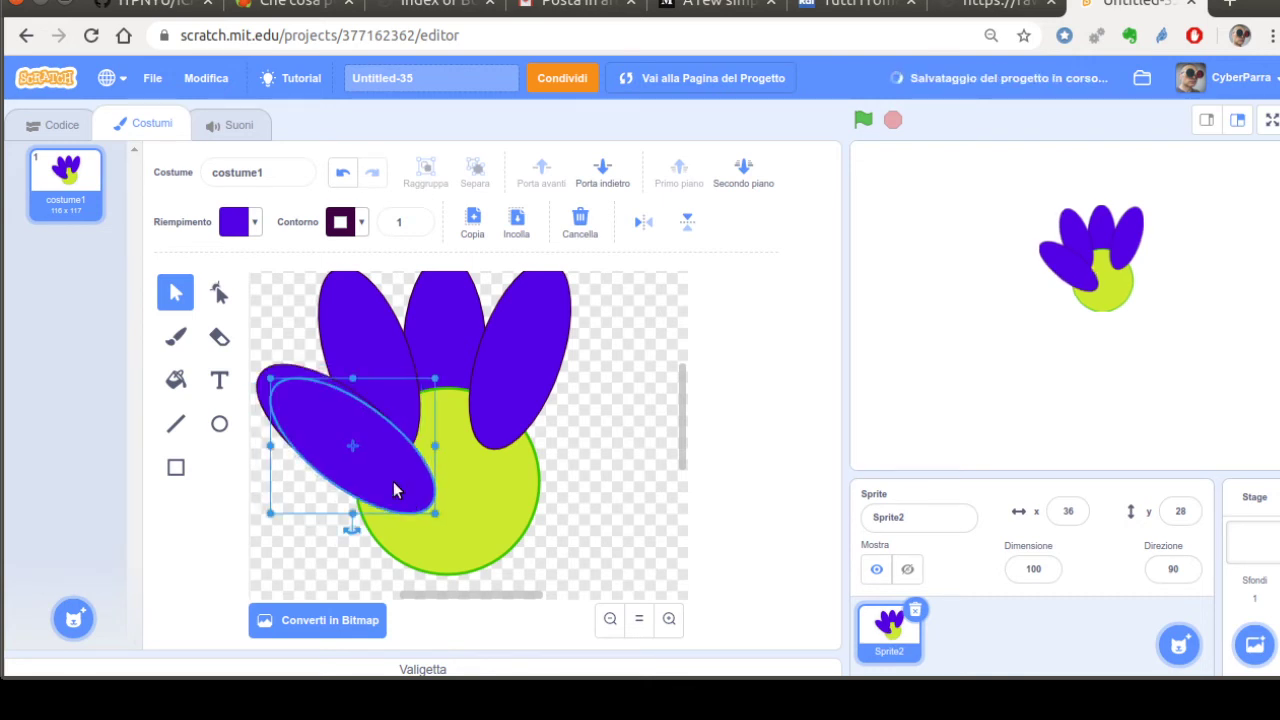
left_click(643, 221)
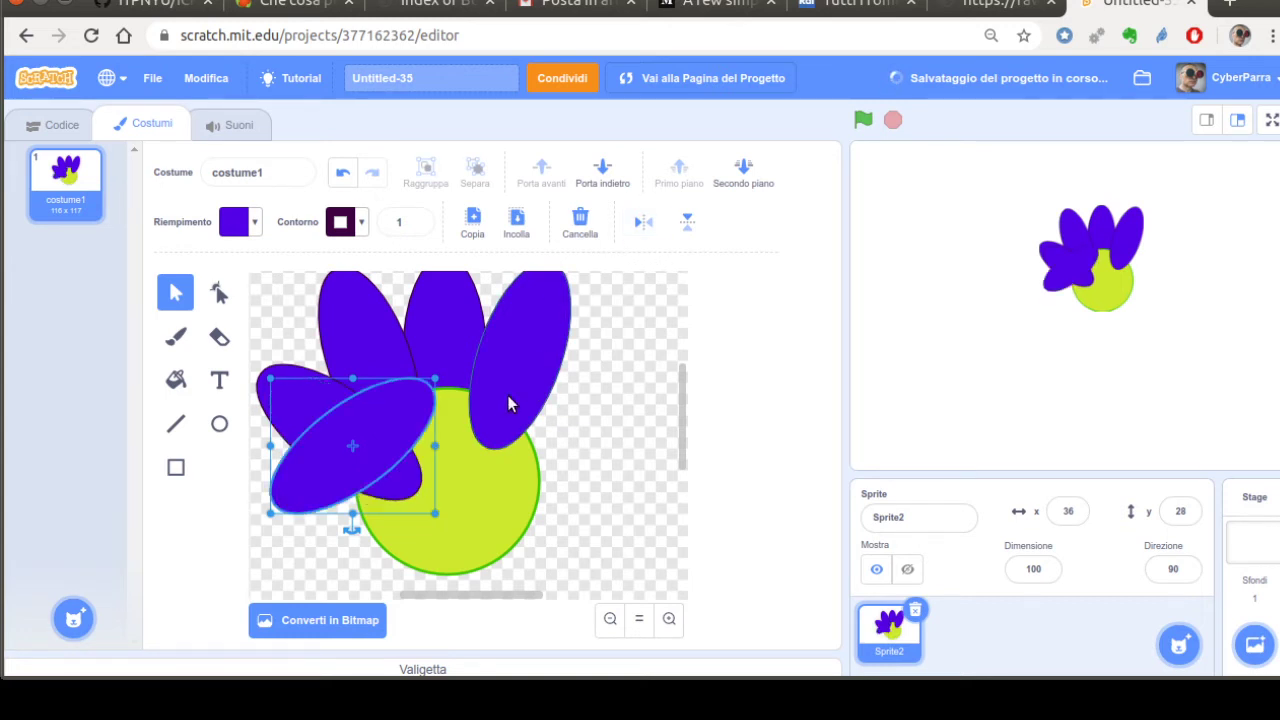
left_click_drag(340, 490, 563, 458)
Step: Bring the green circle to the front of the five petals
left_click(459, 555)
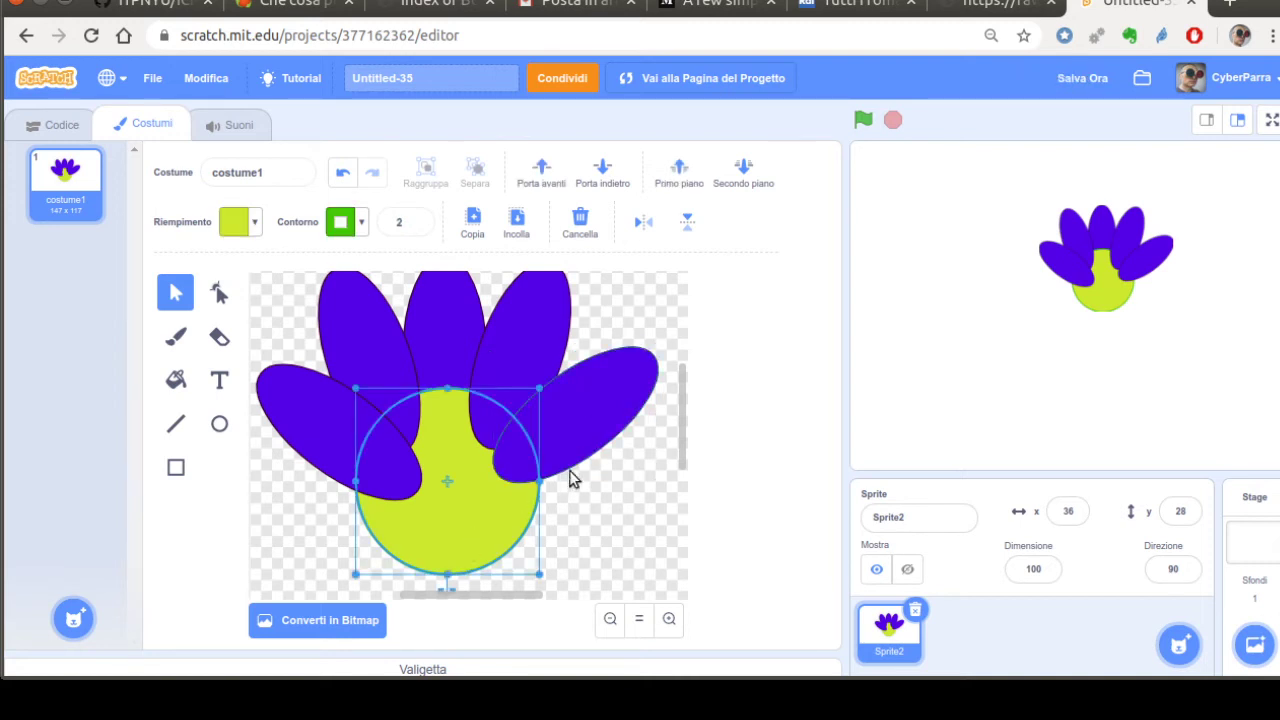
left_click(689, 220)
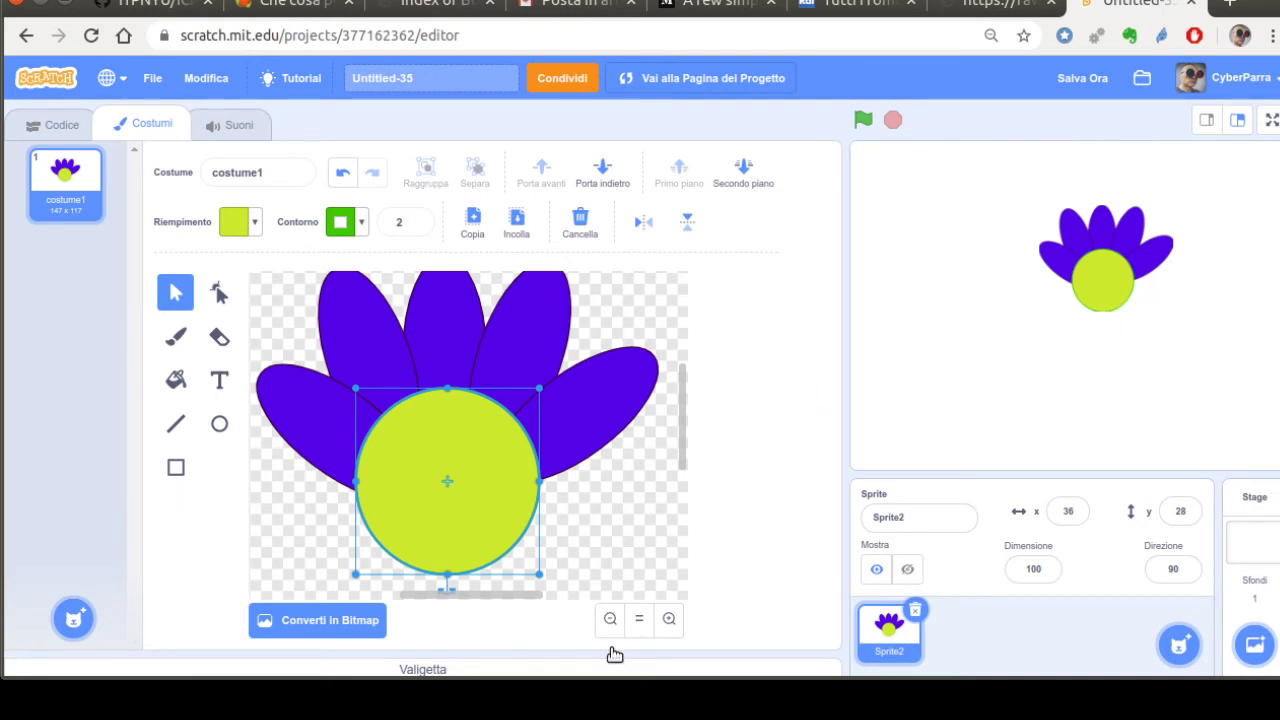
Step: Rotate the lower-right petal slightly counterclockwise and move it closer to the green circle
left_click(610, 618)
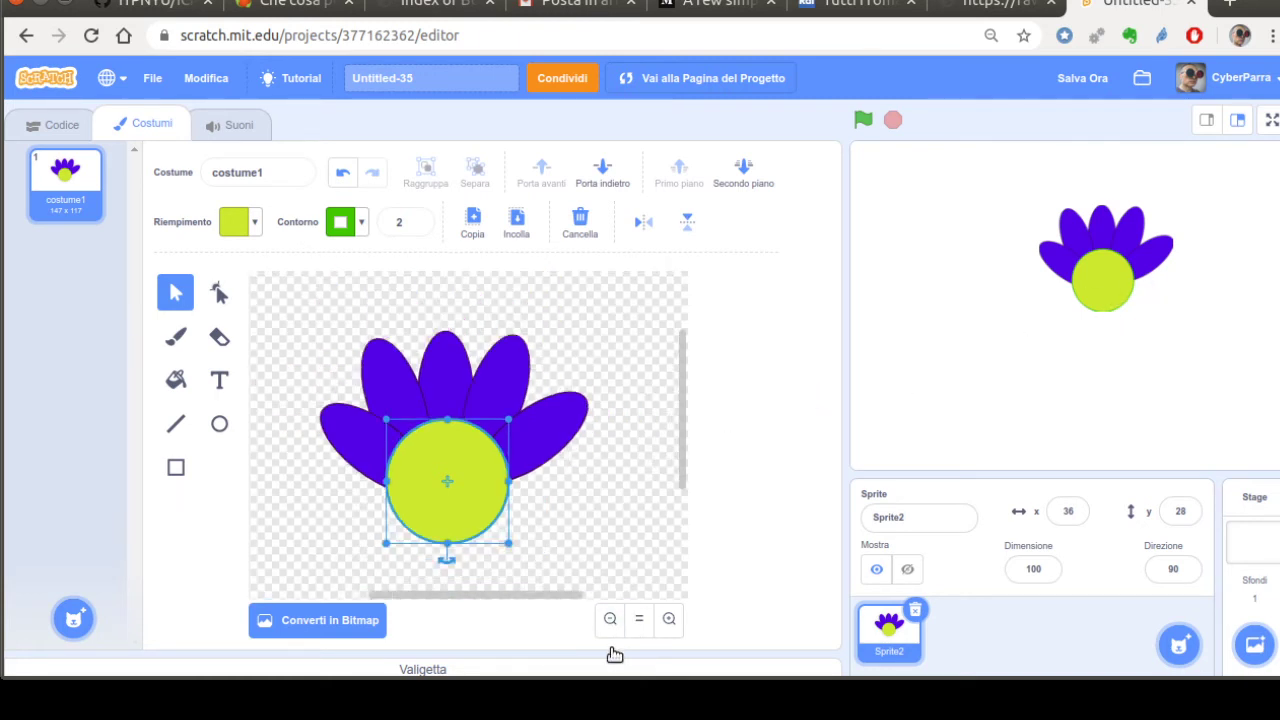
left_click(550, 452)
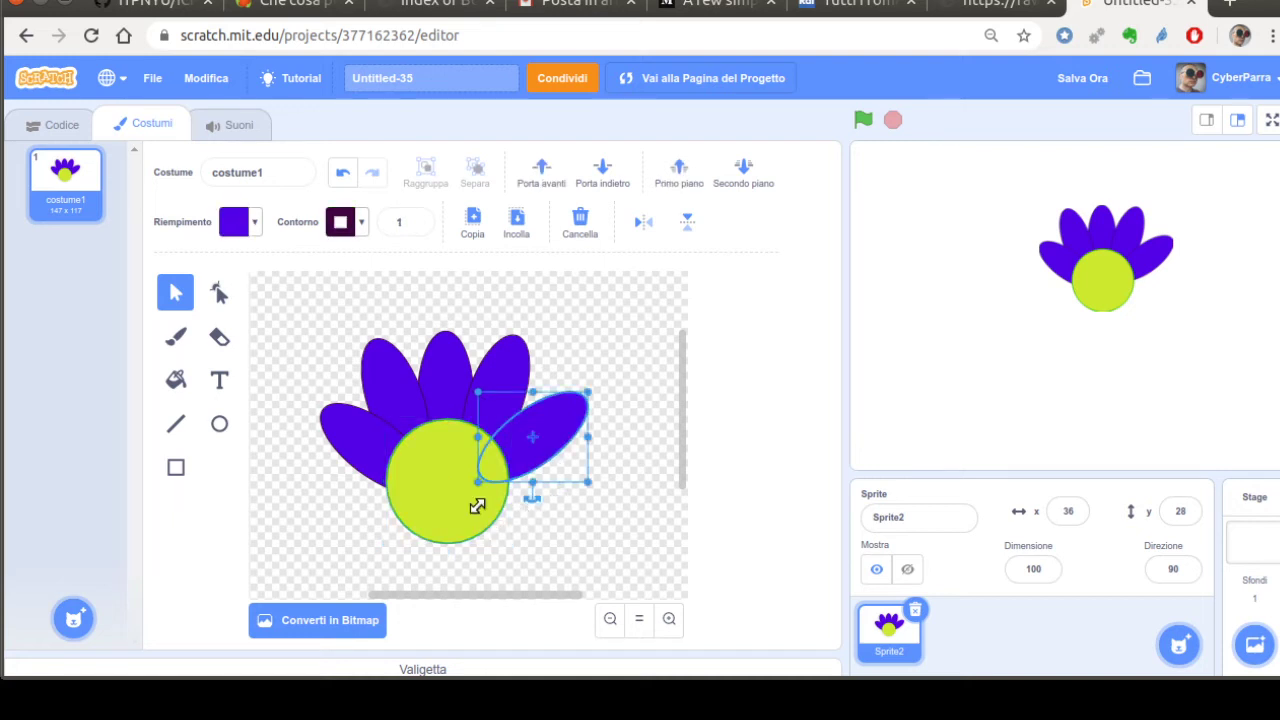
left_click_drag(533, 537, 536, 505)
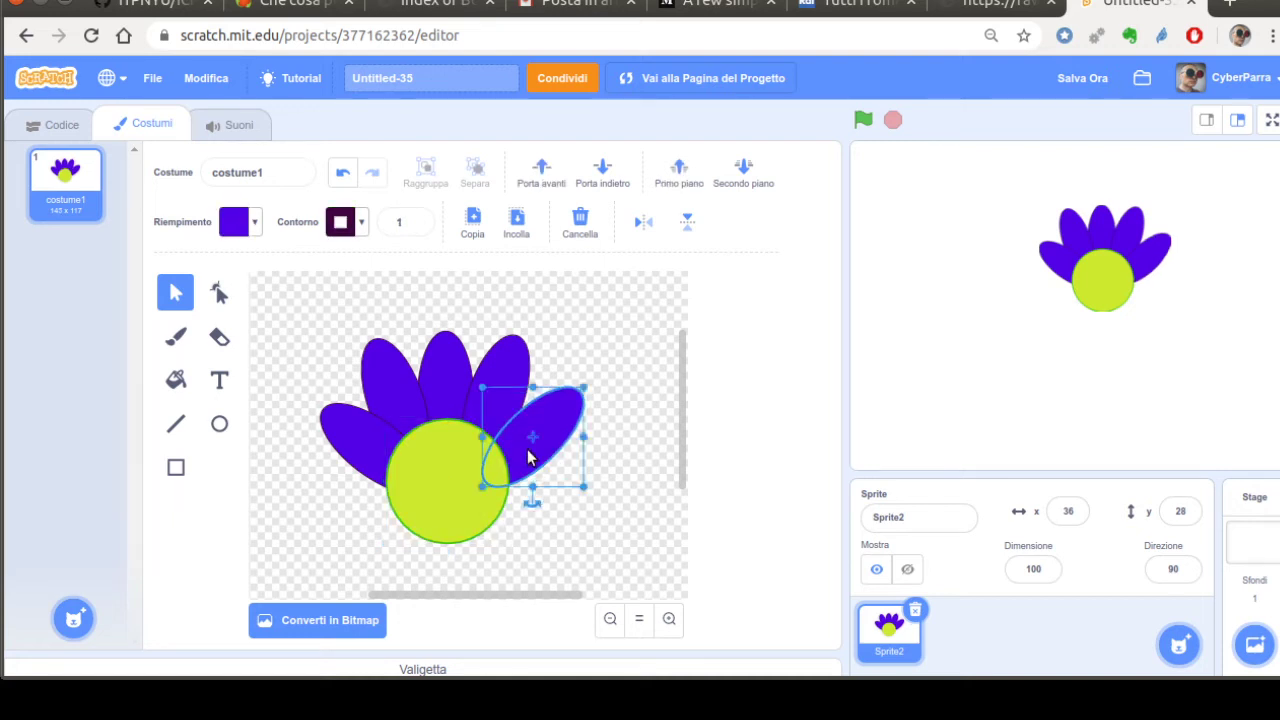
left_click_drag(528, 443, 520, 448)
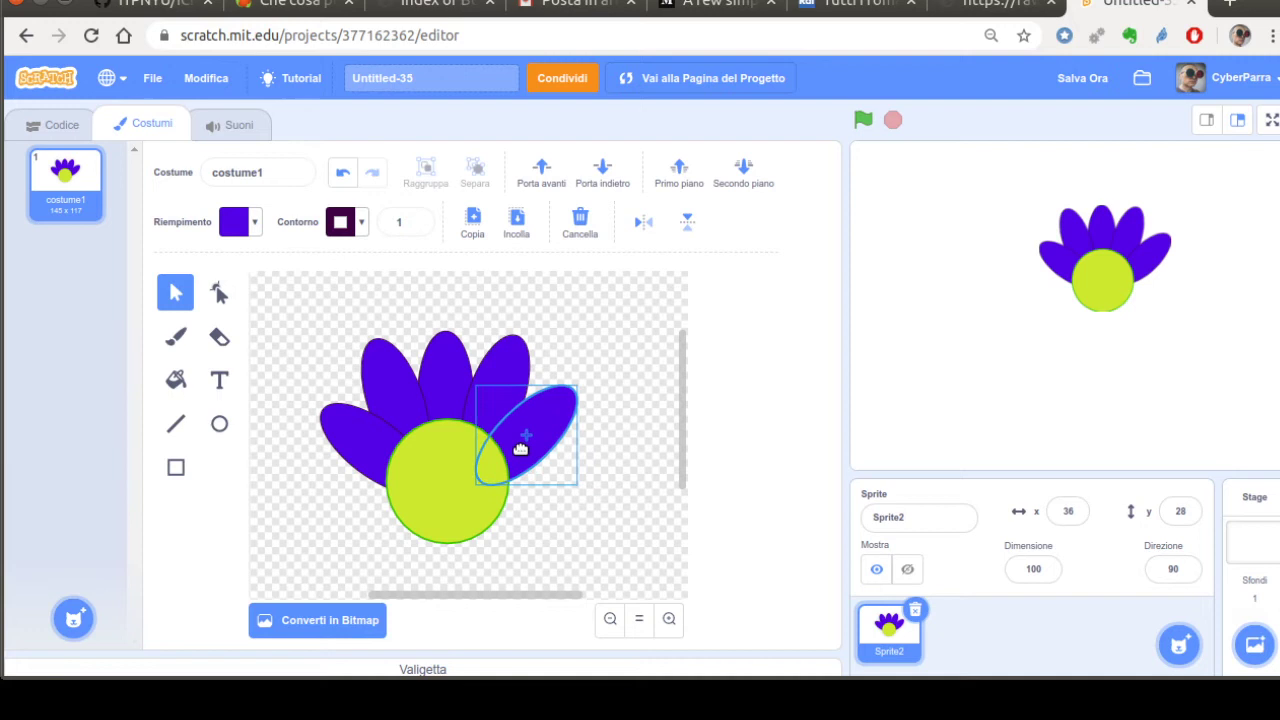
Step: Group the five purple petals and move the group slightly up on the green circle
left_click(356, 460)
left_click(375, 393, "shift")
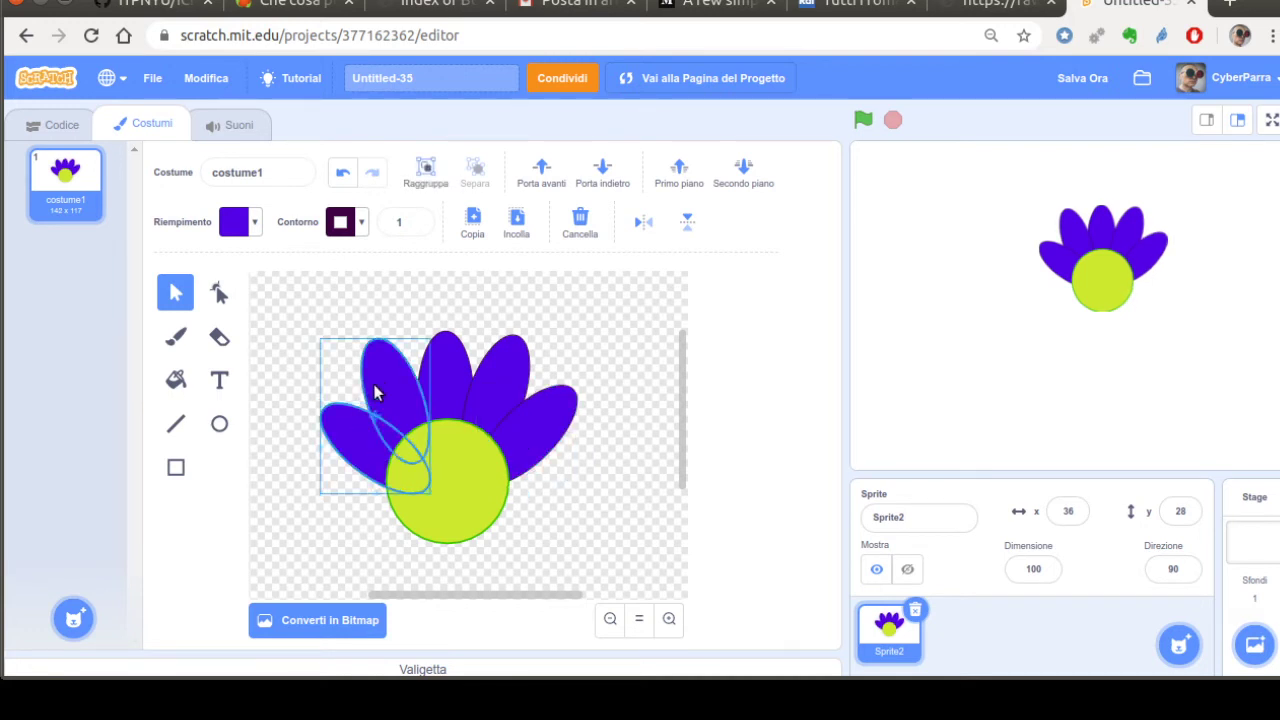
left_click(447, 380, "shift")
left_click(500, 400, "shift")
left_click(567, 437, "shift")
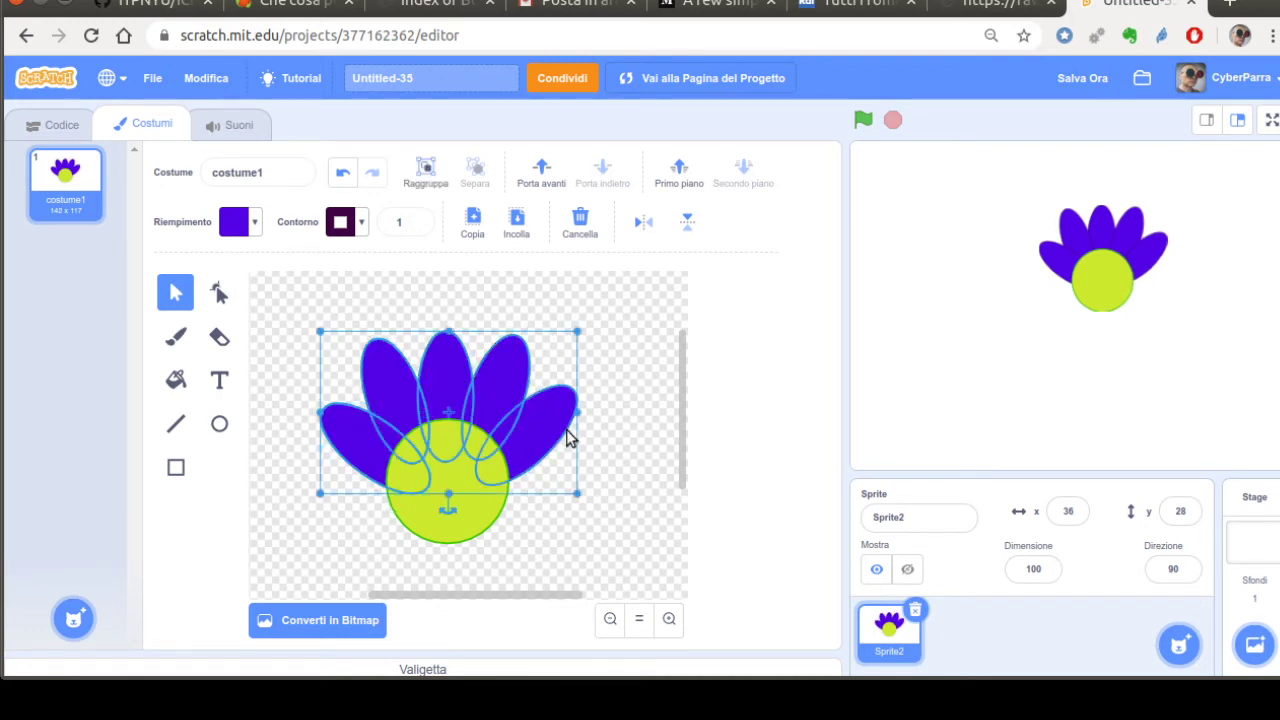
left_click(427, 186)
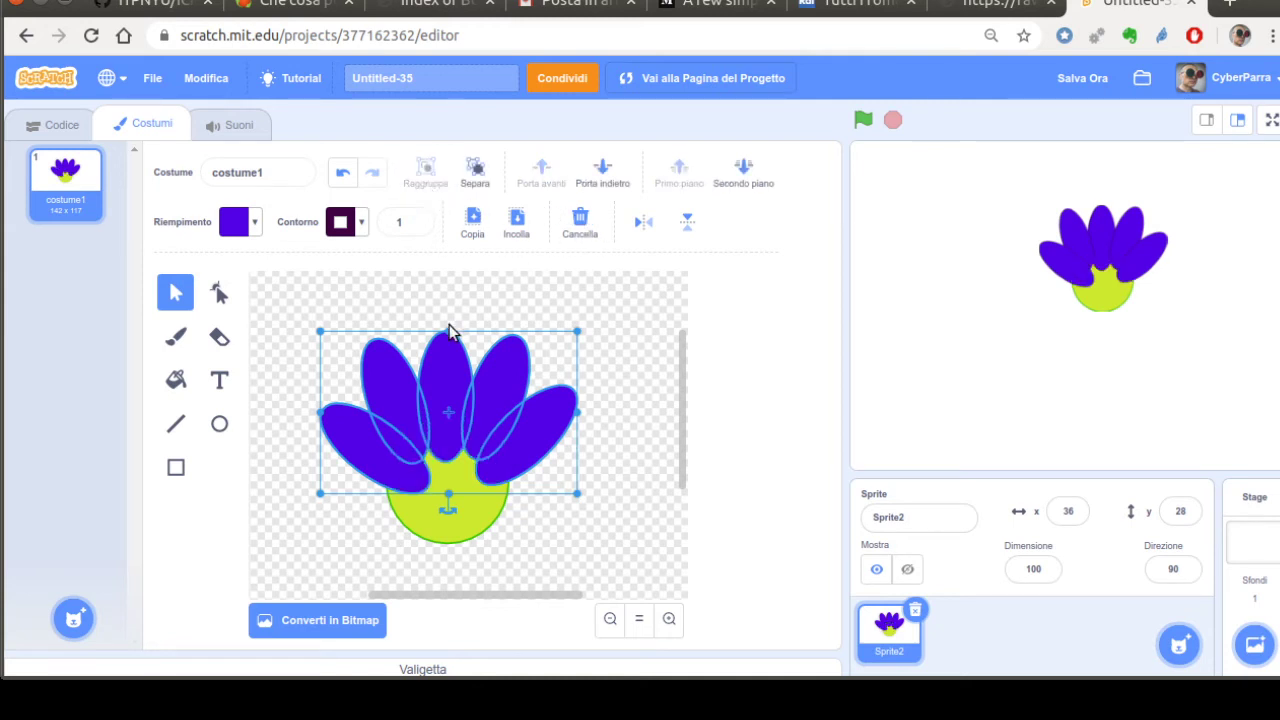
mouse_move(484, 421)
left_mouse_down()
mouse_move(572, 389)
mouse_move(475, 400)
mouse_move(480, 426)
mouse_move(537, 374)
mouse_move(463, 399)
mouse_move(477, 417)
mouse_move(481, 401)
left_mouse_up()
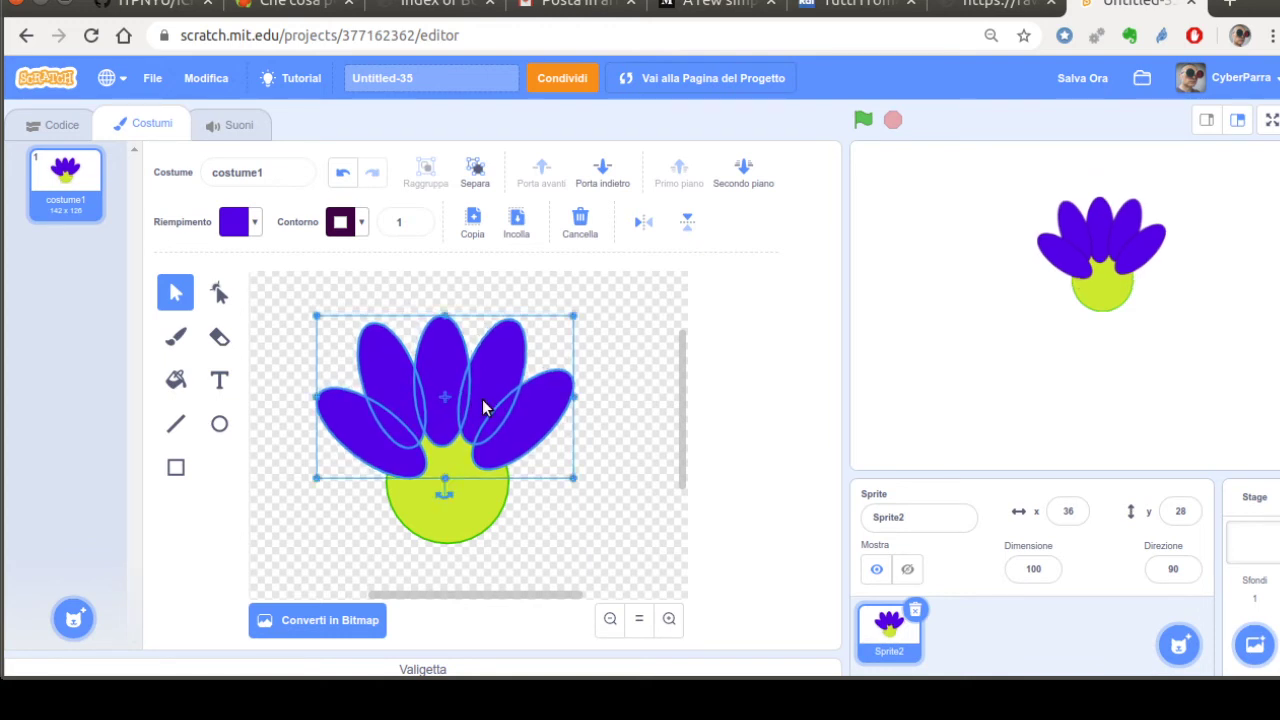
Step: Duplicate the petal group, flip the copy vertically and place it on the lower half of the green circle
key("shift+Right")
key("shift+Down")
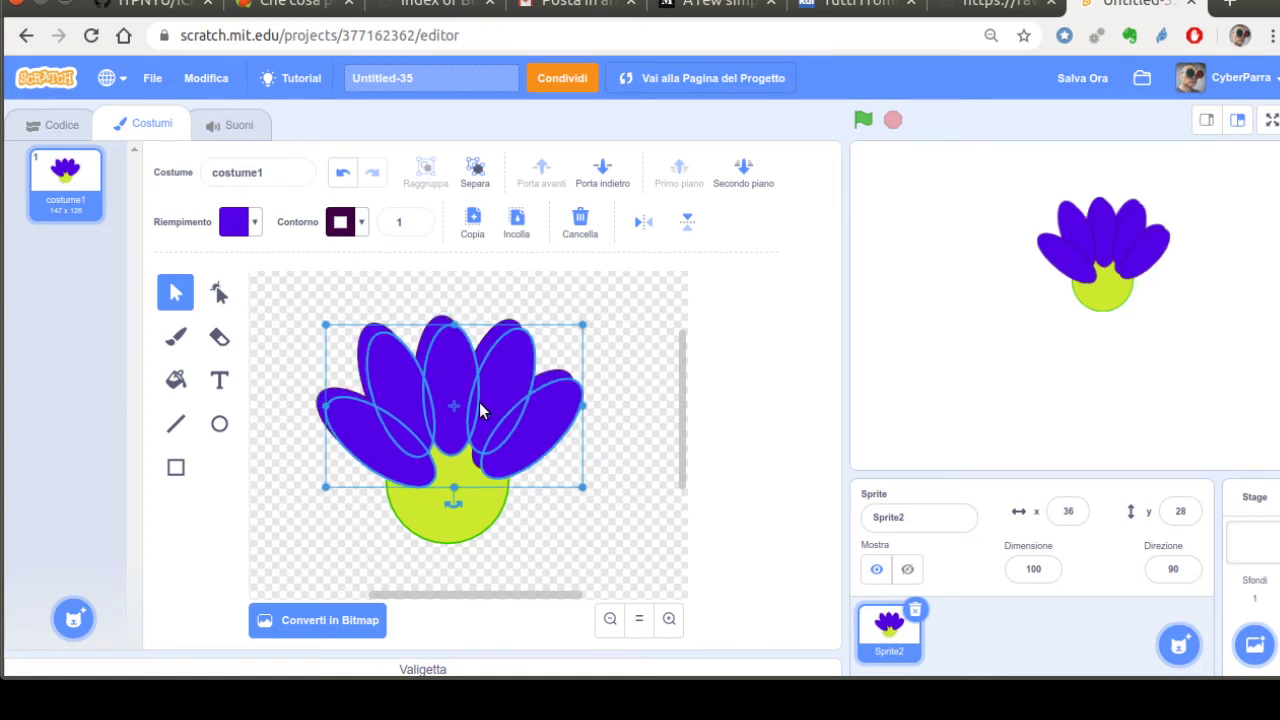
left_click(690, 246)
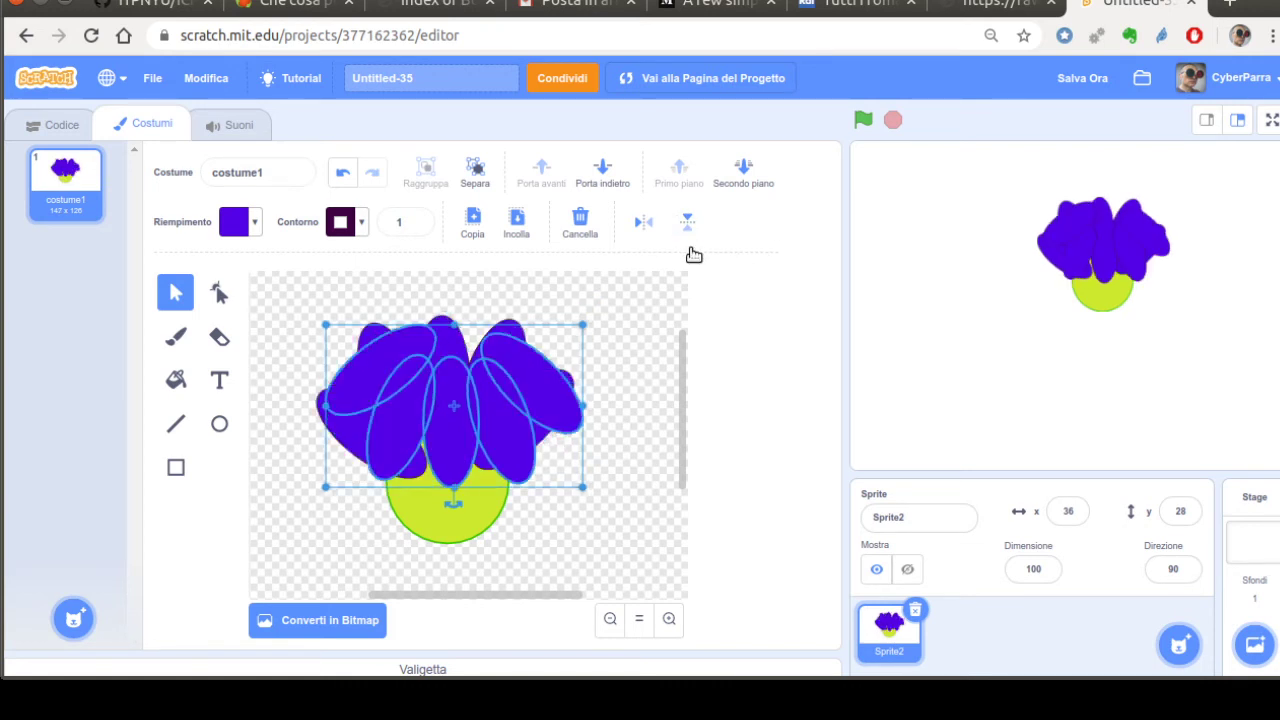
left_click_drag(474, 446, 462, 594)
left_click(639, 618)
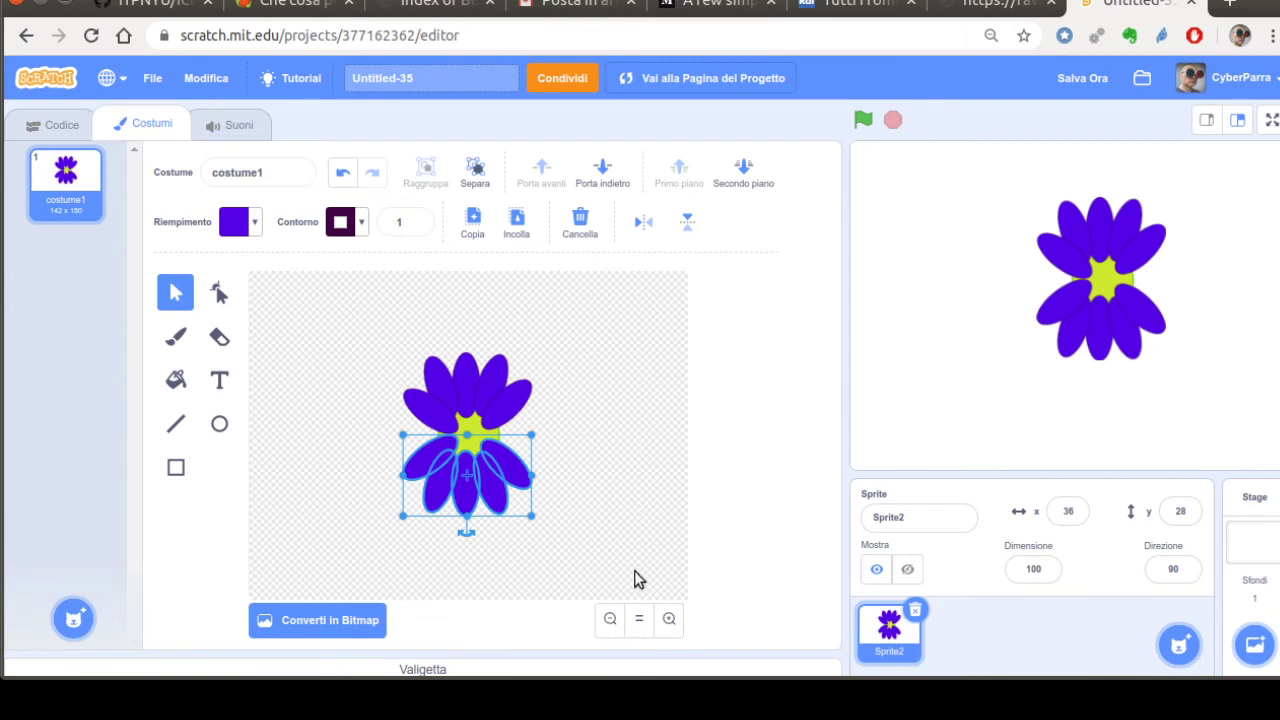
Step: Bring the green circle to the front of both the upper and lower petal groups
left_click(669, 618)
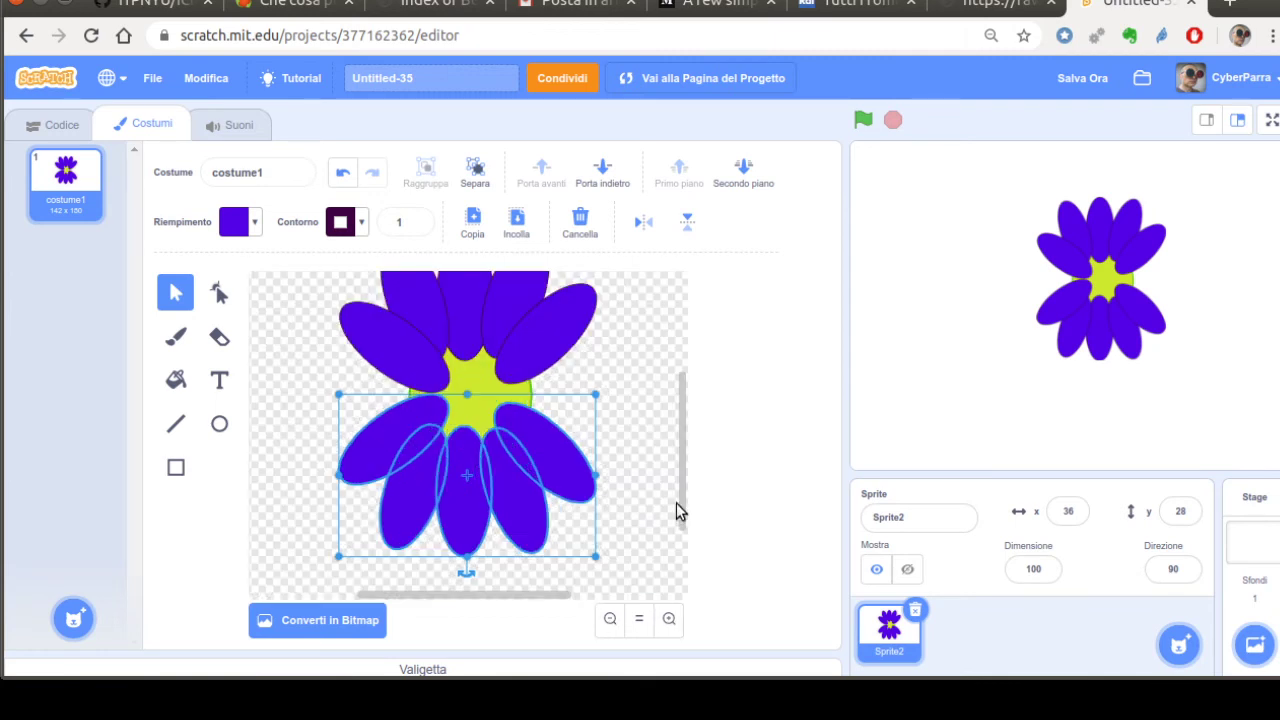
left_click(492, 410)
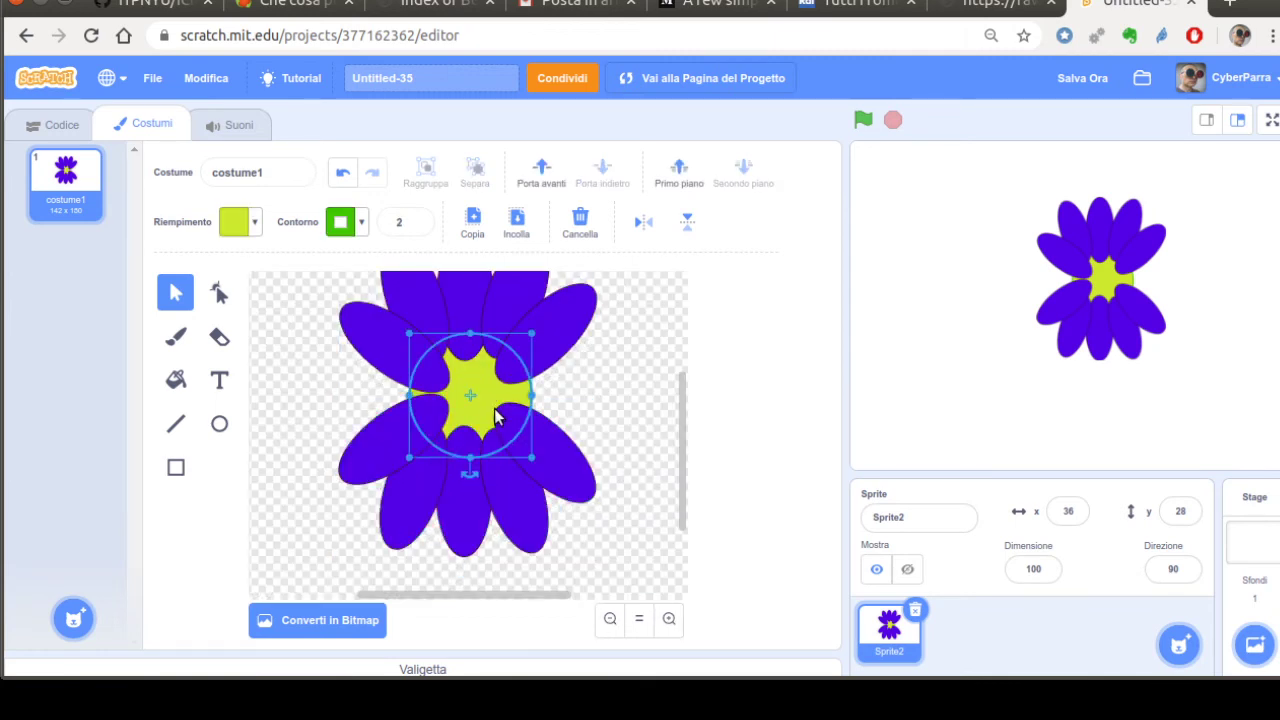
left_click(680, 172)
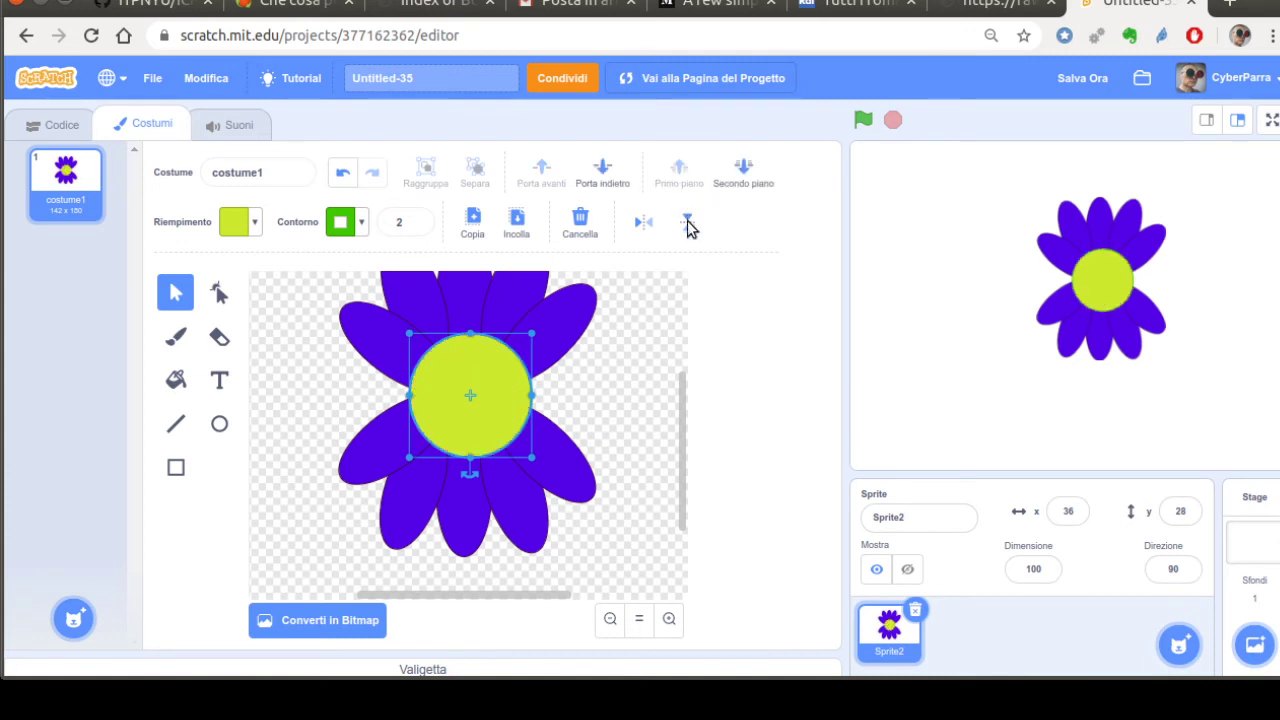
Step: Ungroup the lower petals and place a copy of their leftmost petal, rotated to horizontal, on the green circle's left edge
left_click(625, 409)
left_click(347, 479)
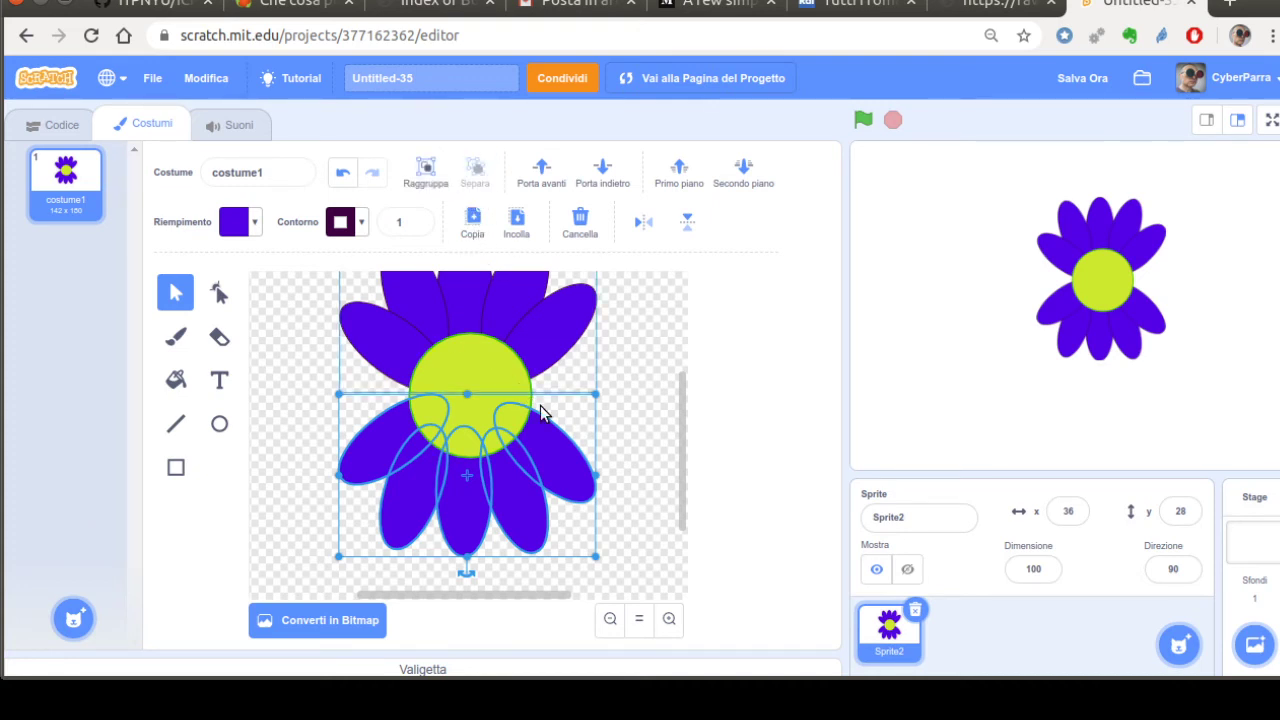
left_click(643, 428)
left_click(386, 477)
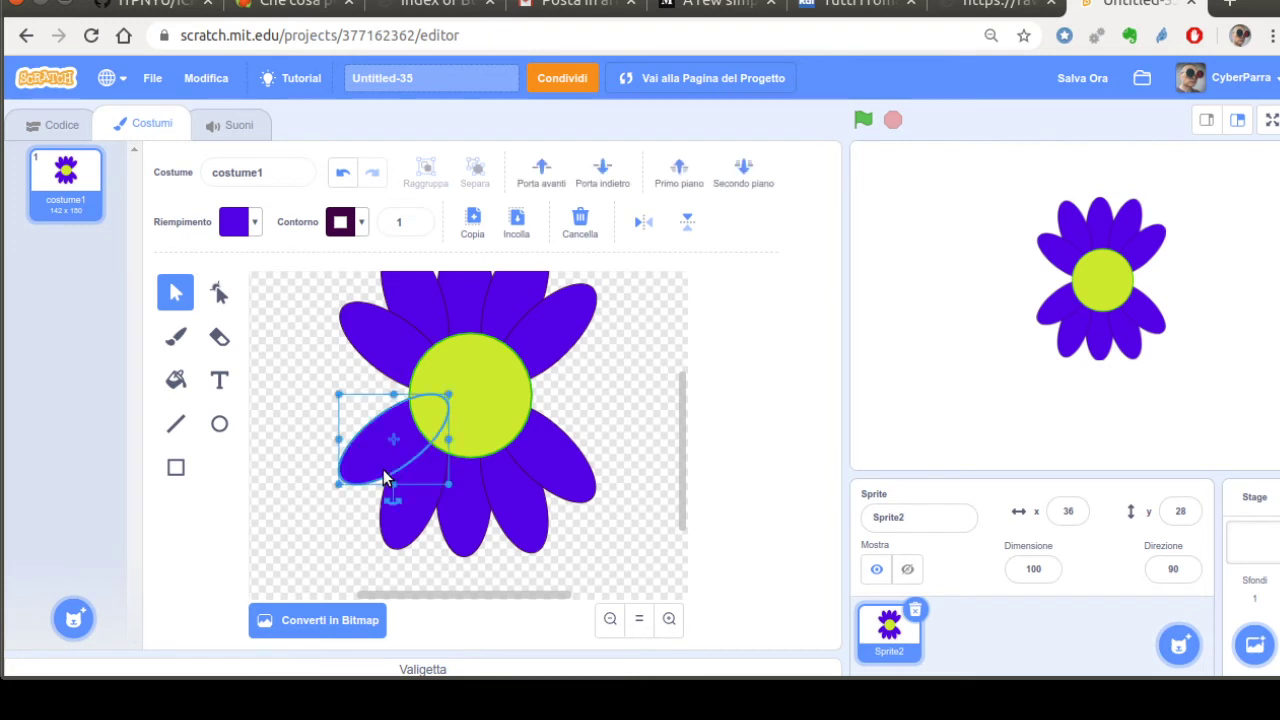
left_click_drag(382, 470, 376, 422)
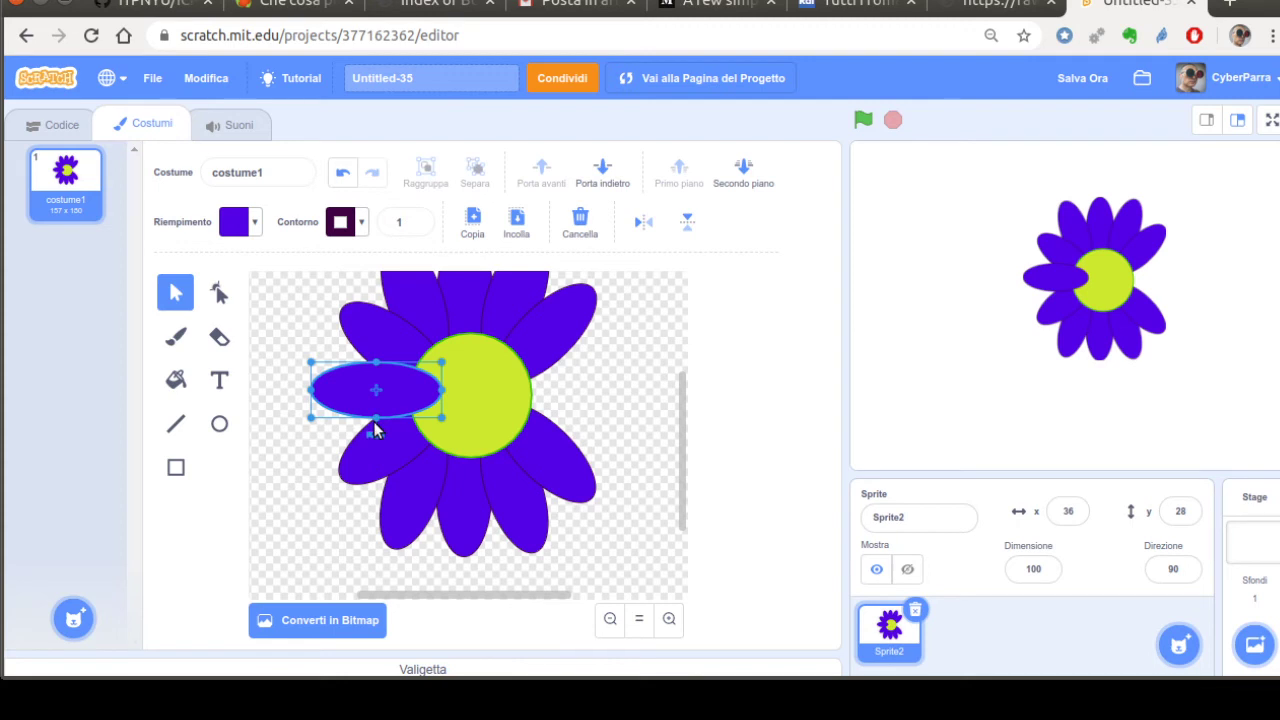
Step: Place a duplicate of the horizontal petal on the circle's right edge and bring the green circle to the front
key("ctrl+c")
key("ctrl+v")
left_click_drag(391, 443, 572, 437)
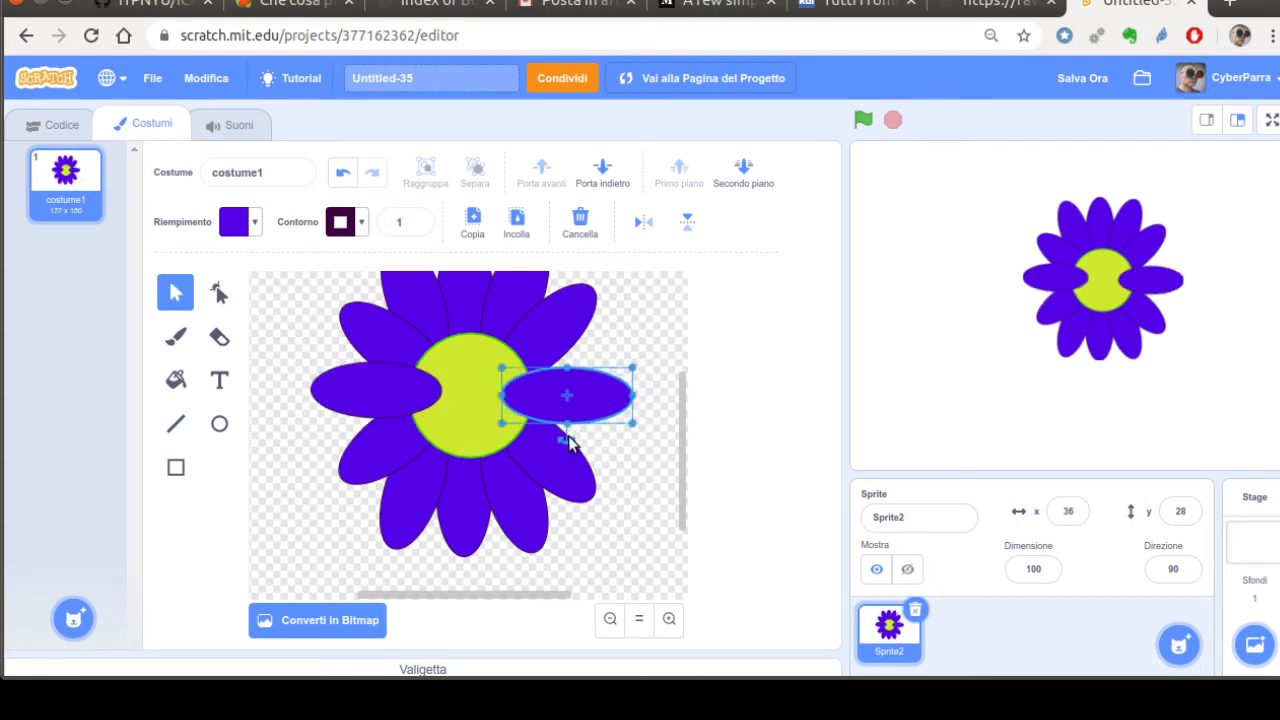
left_click(453, 448)
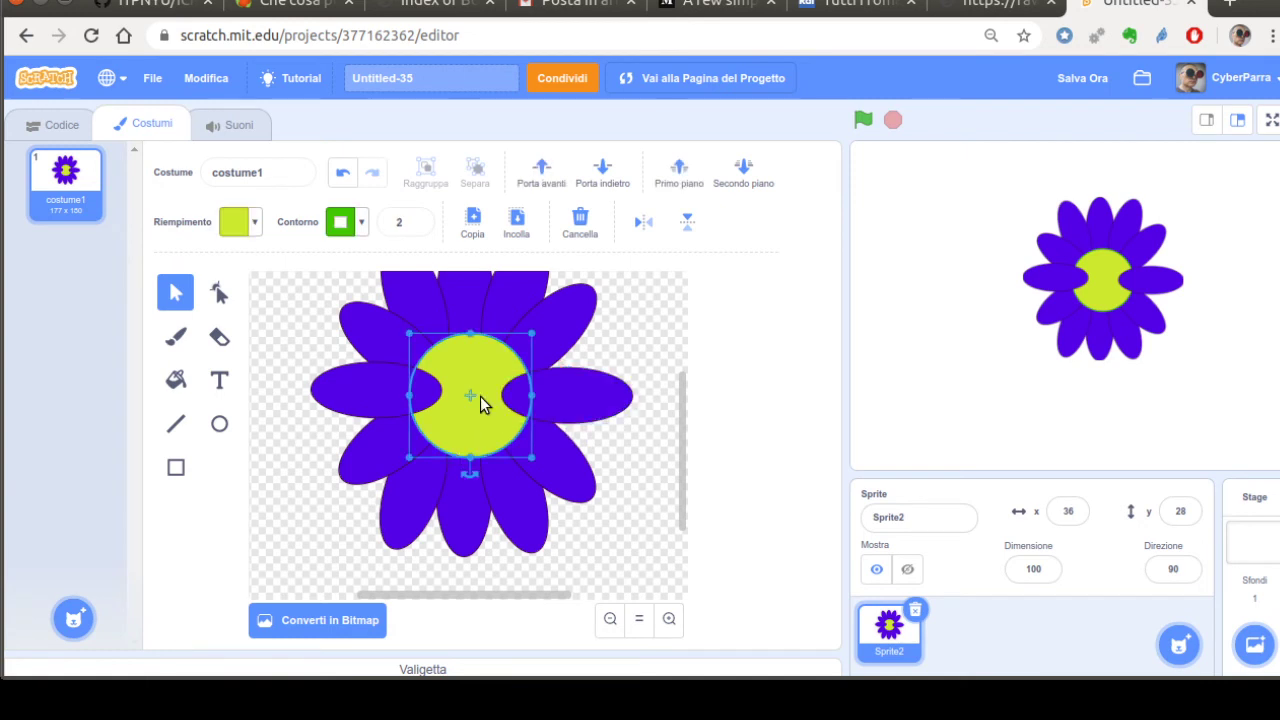
left_click(679, 194)
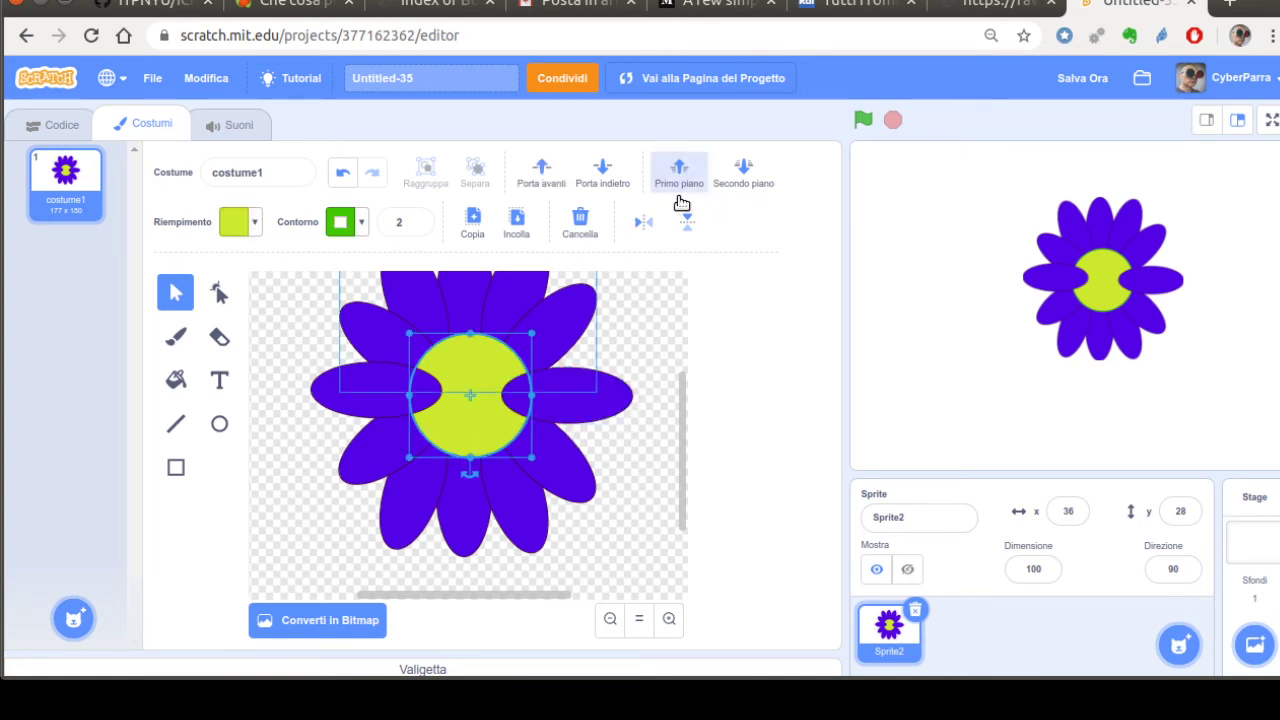
Step: Tilt the right horizontal petal counterclockwise and slightly higher, and place a duplicate tilted clockwise just below it
left_click(617, 419)
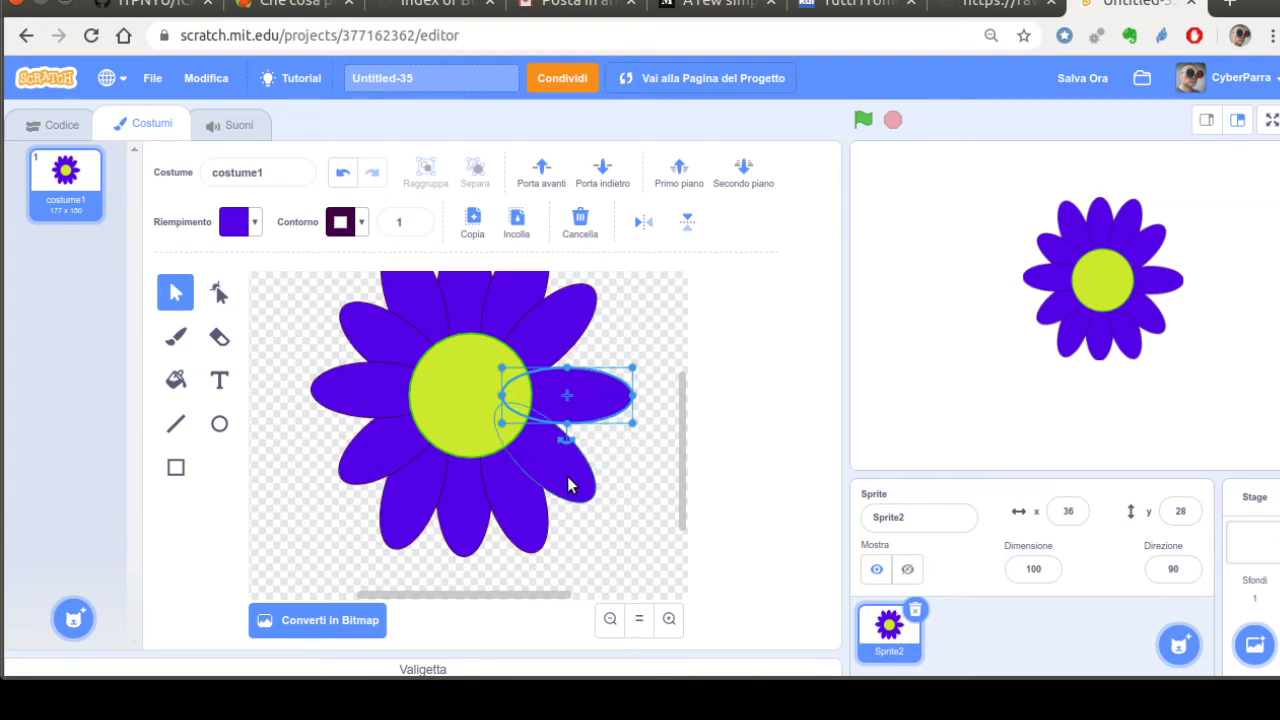
left_click_drag(567, 440, 569, 410)
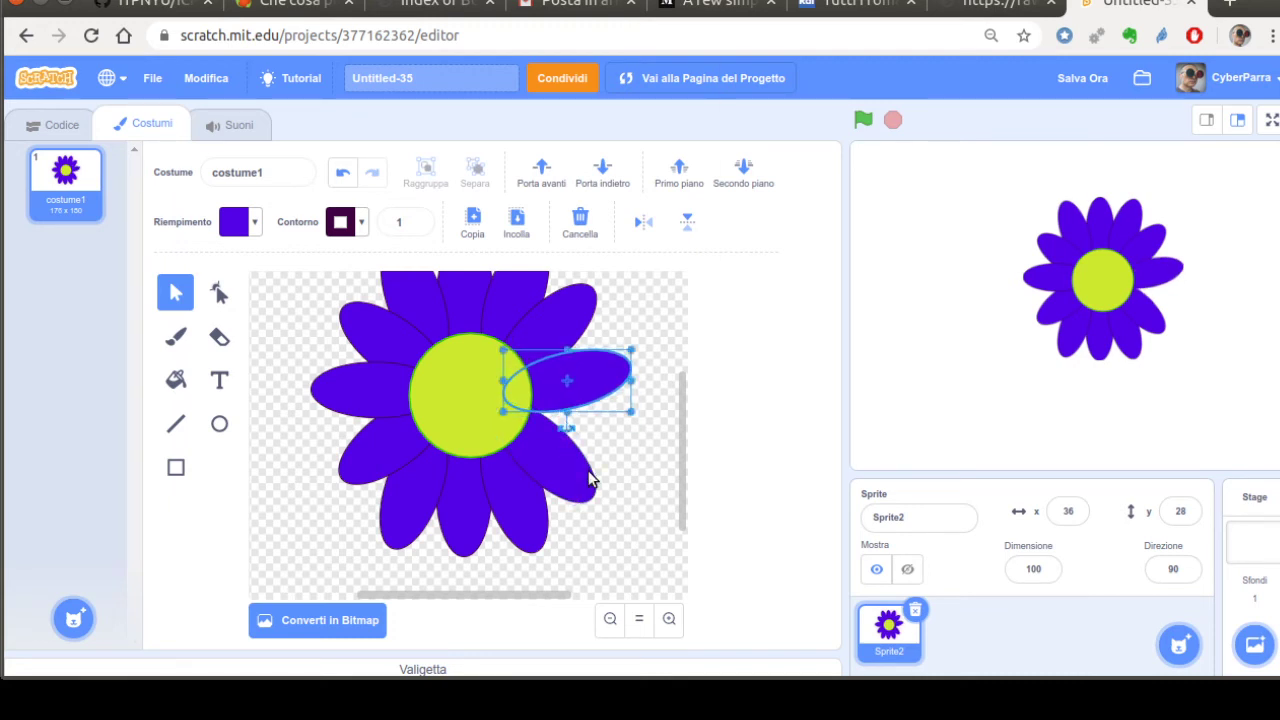
key("ctrl+d")
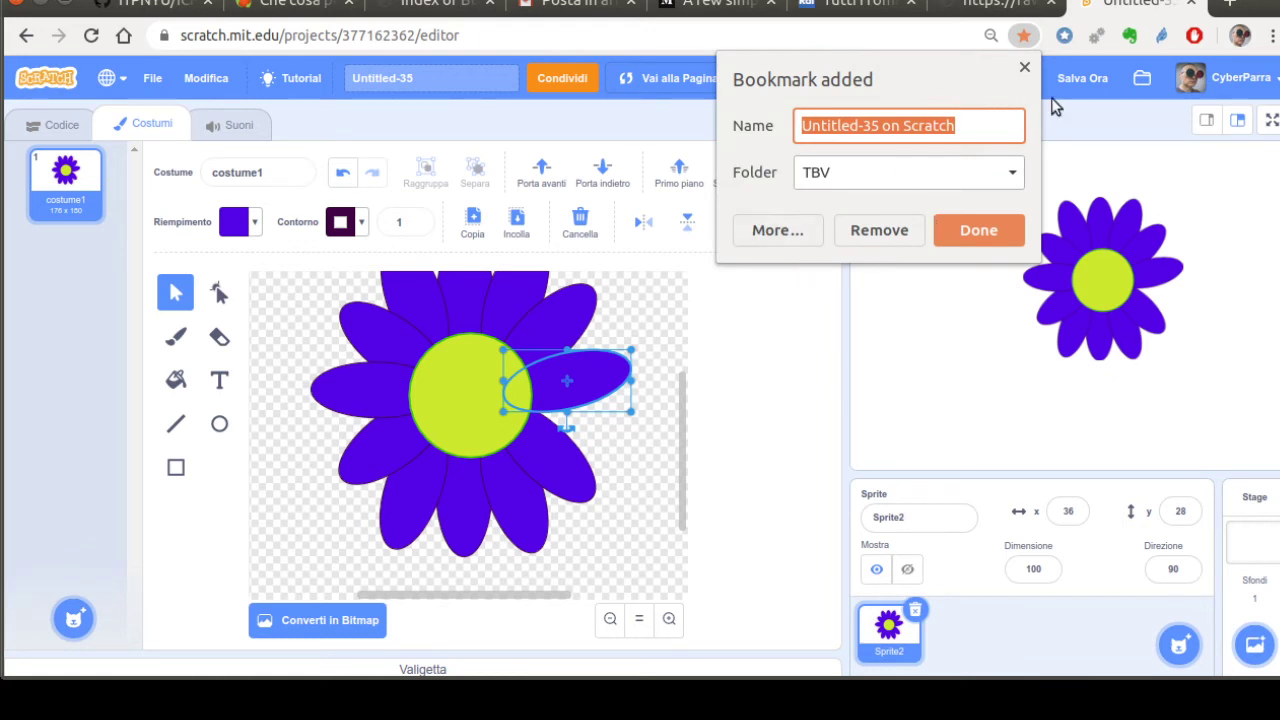
left_click(1024, 68)
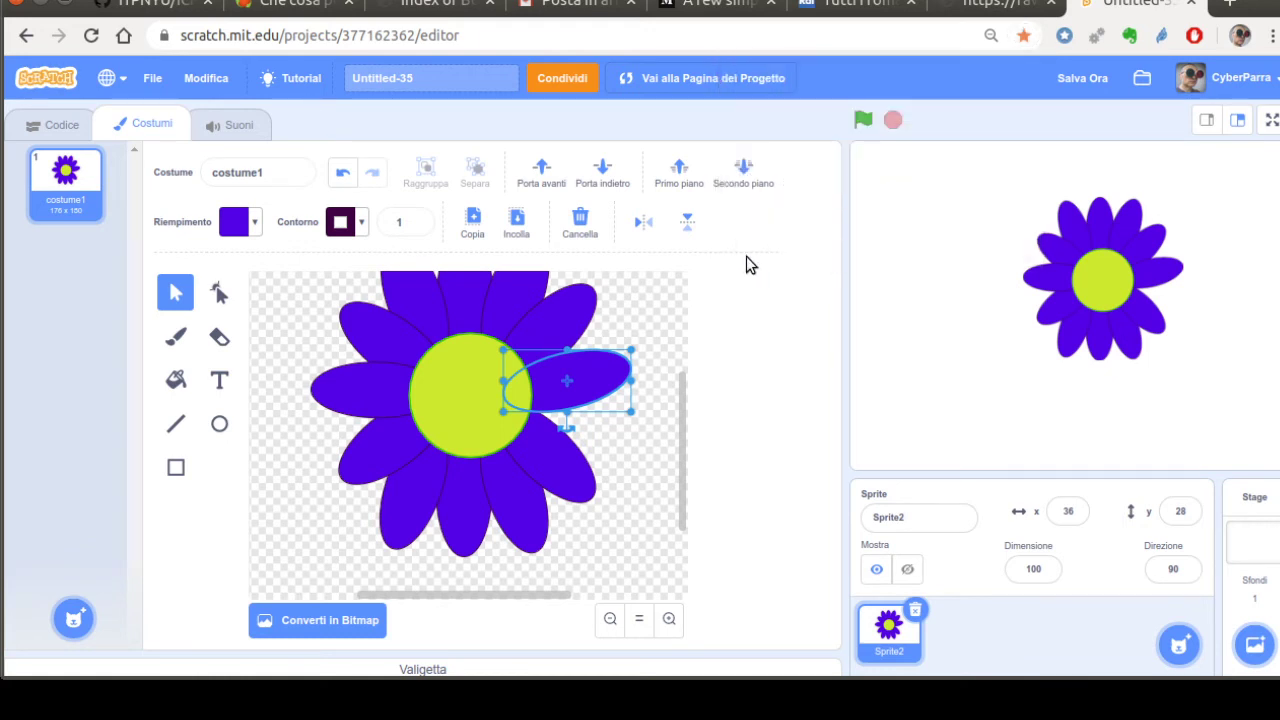
left_click_drag(593, 390, 603, 400)
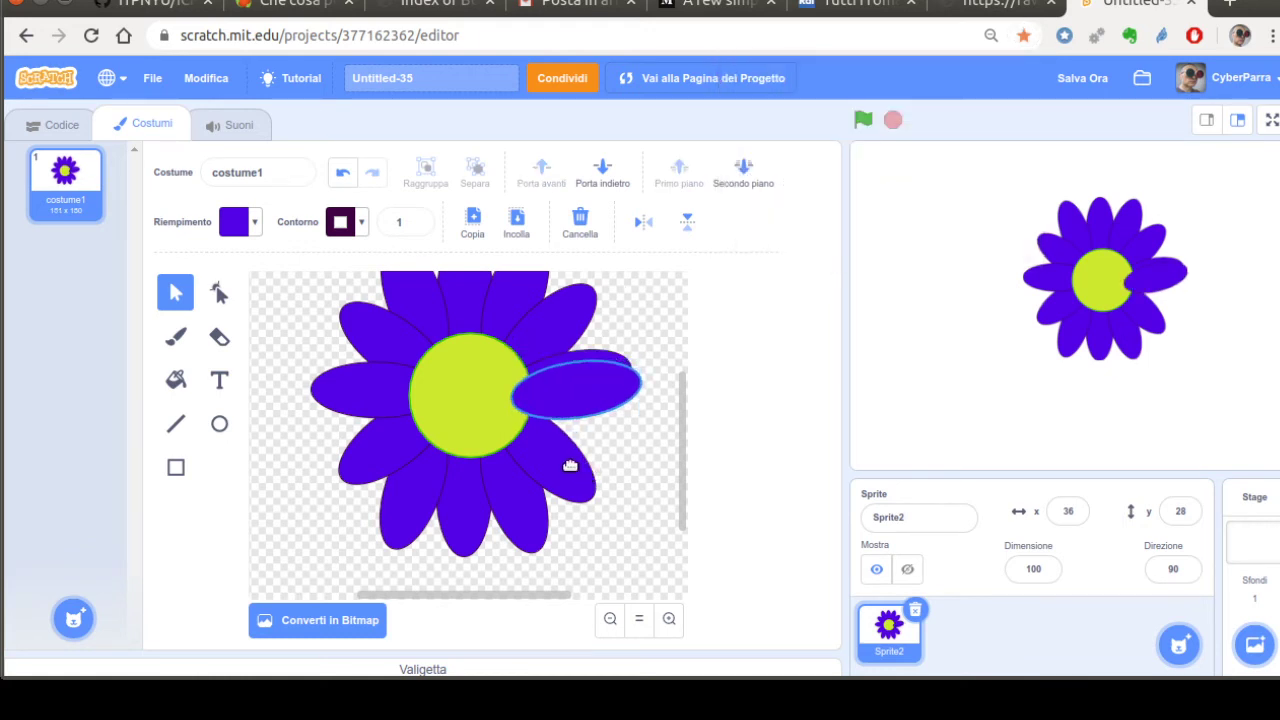
left_click_drag(586, 424, 570, 462)
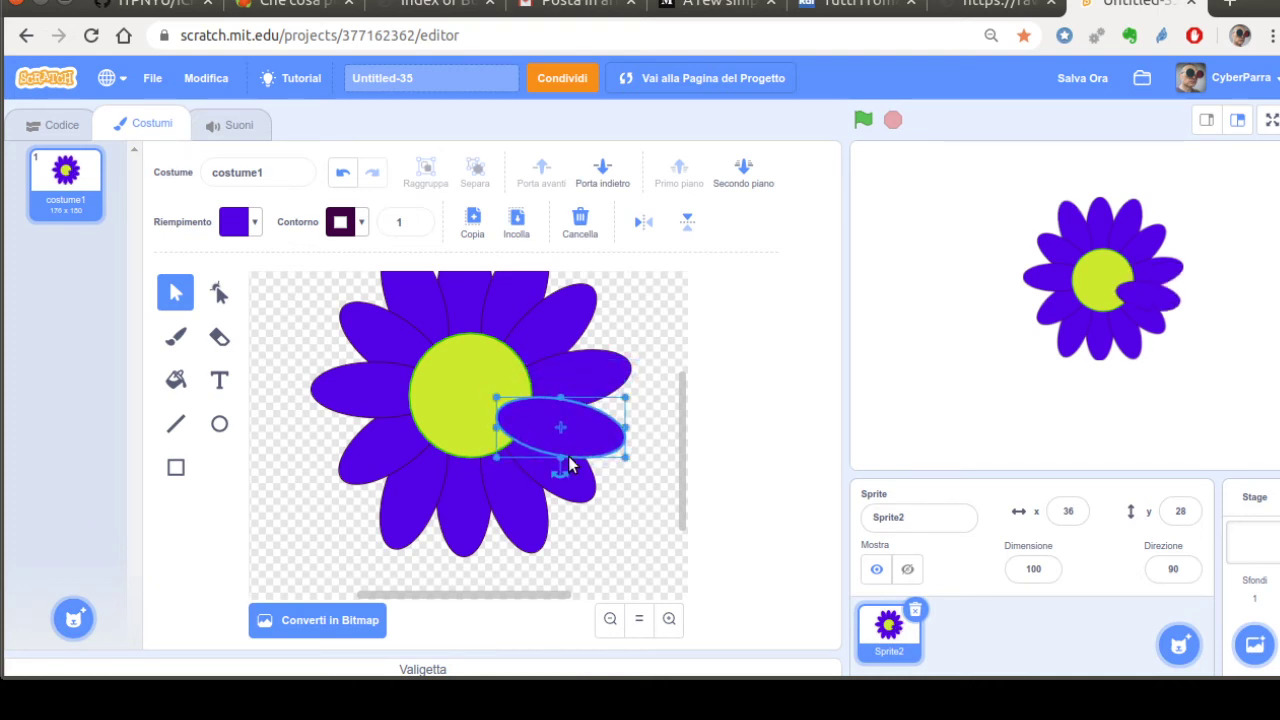
Step: Bring the green circle in front of the new right petal and nudge that petal slightly up and inward
left_click(444, 389)
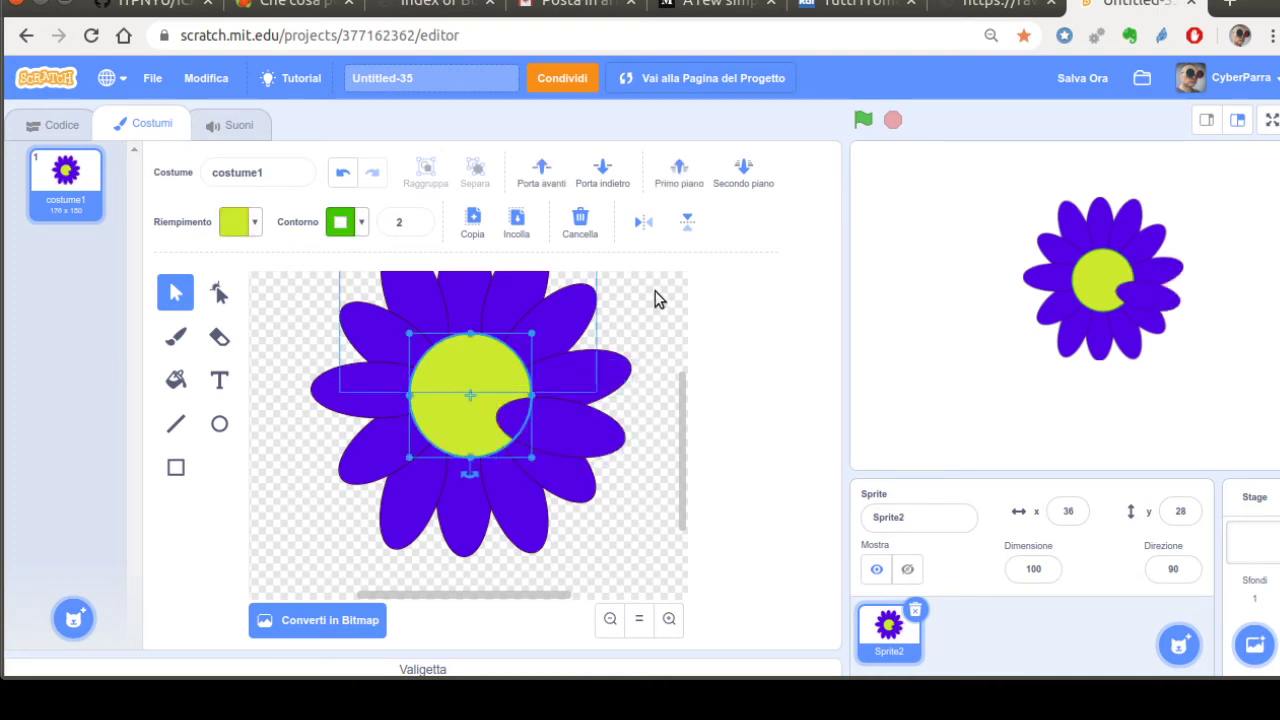
left_click(688, 195)
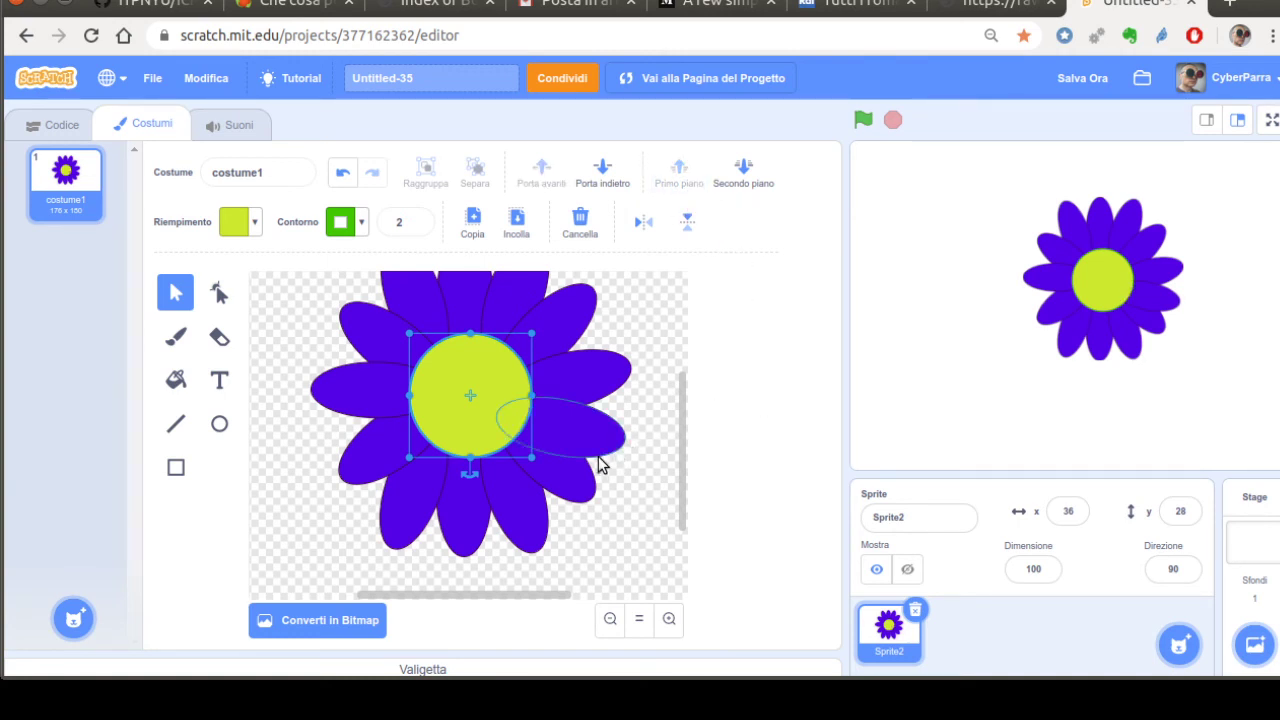
mouse_move(596, 456)
left_mouse_down()
mouse_move(592, 443)
mouse_move(597, 452)
left_mouse_up()
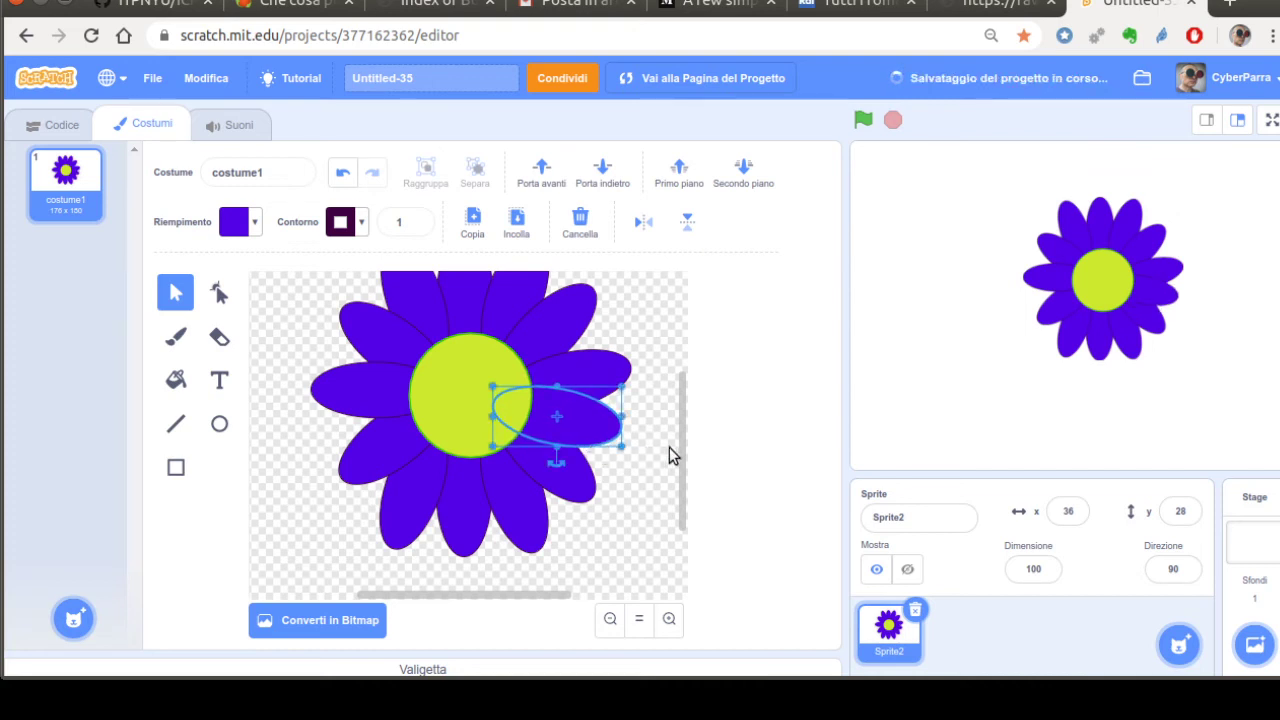
left_click_drag(686, 471, 677, 505)
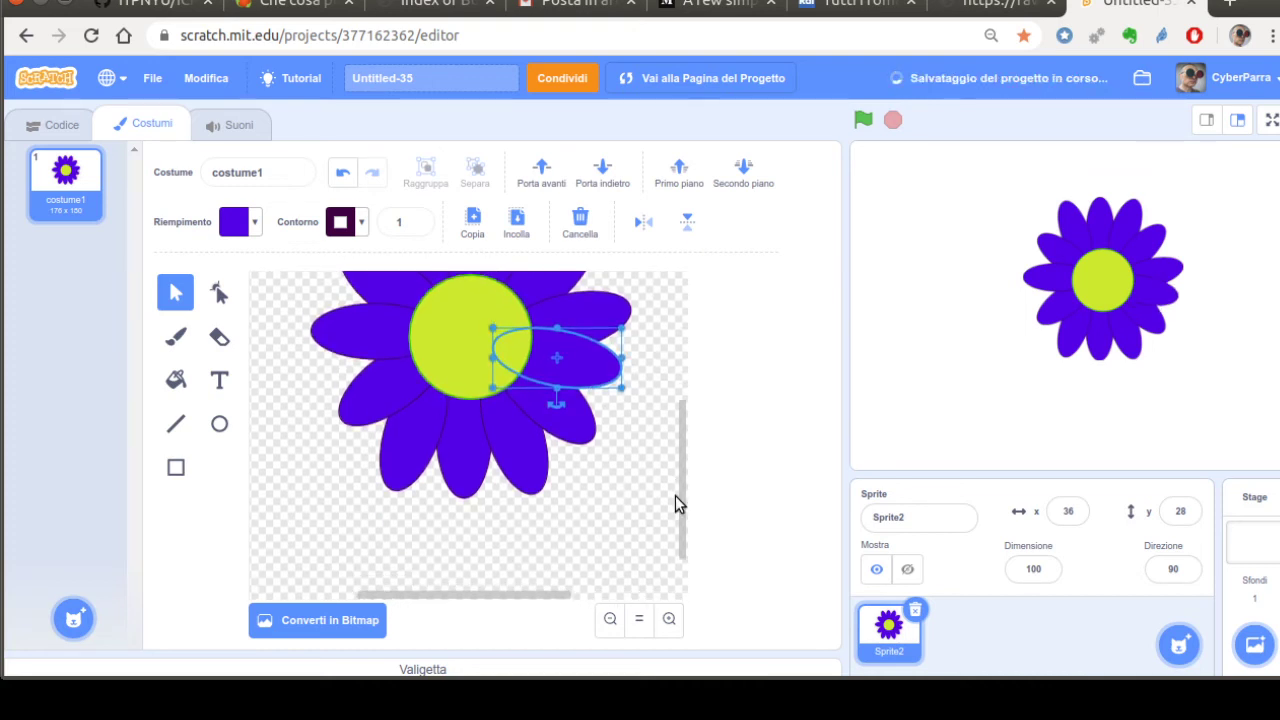
Step: Select the whole flower with all its petals and the green circle, and move it to the upper part of the canvas
left_click(610, 618)
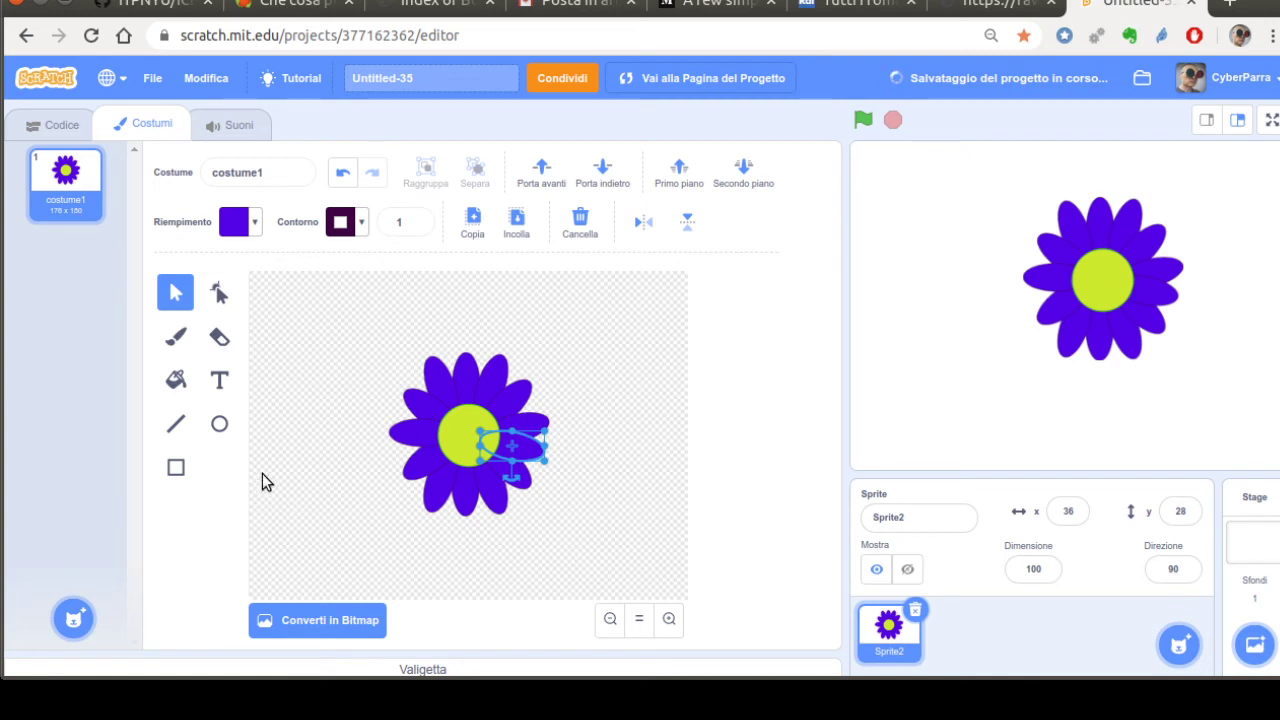
left_click_drag(325, 325, 608, 575)
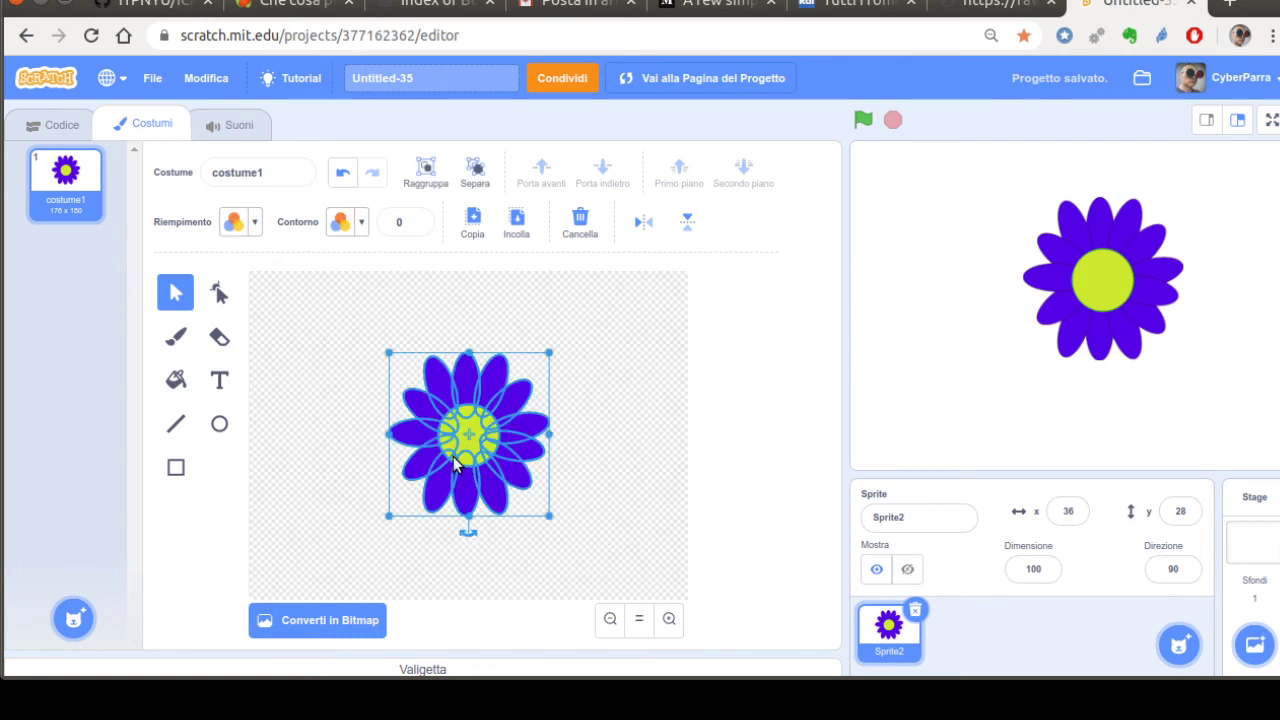
left_click_drag(461, 470, 459, 419)
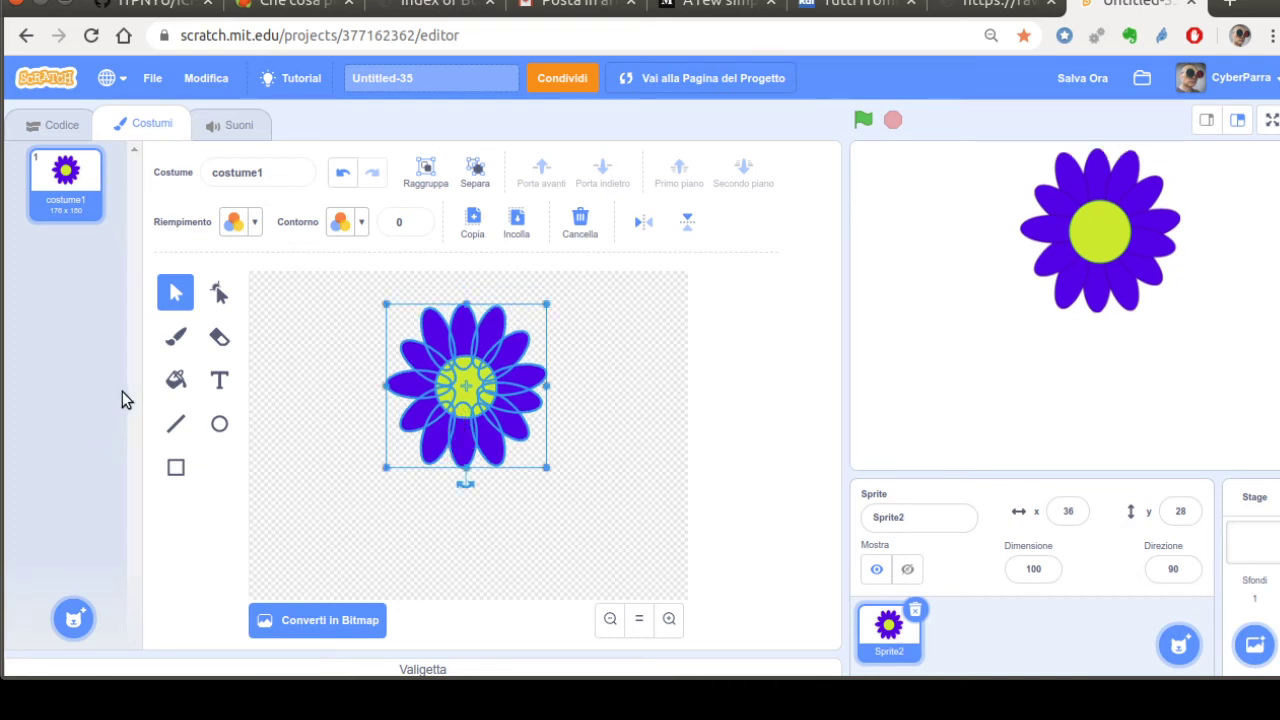
Step: Draw a vertical stem line from the green circle's center almost to the canvas bottom and set its outline width to 22
left_click(176, 438)
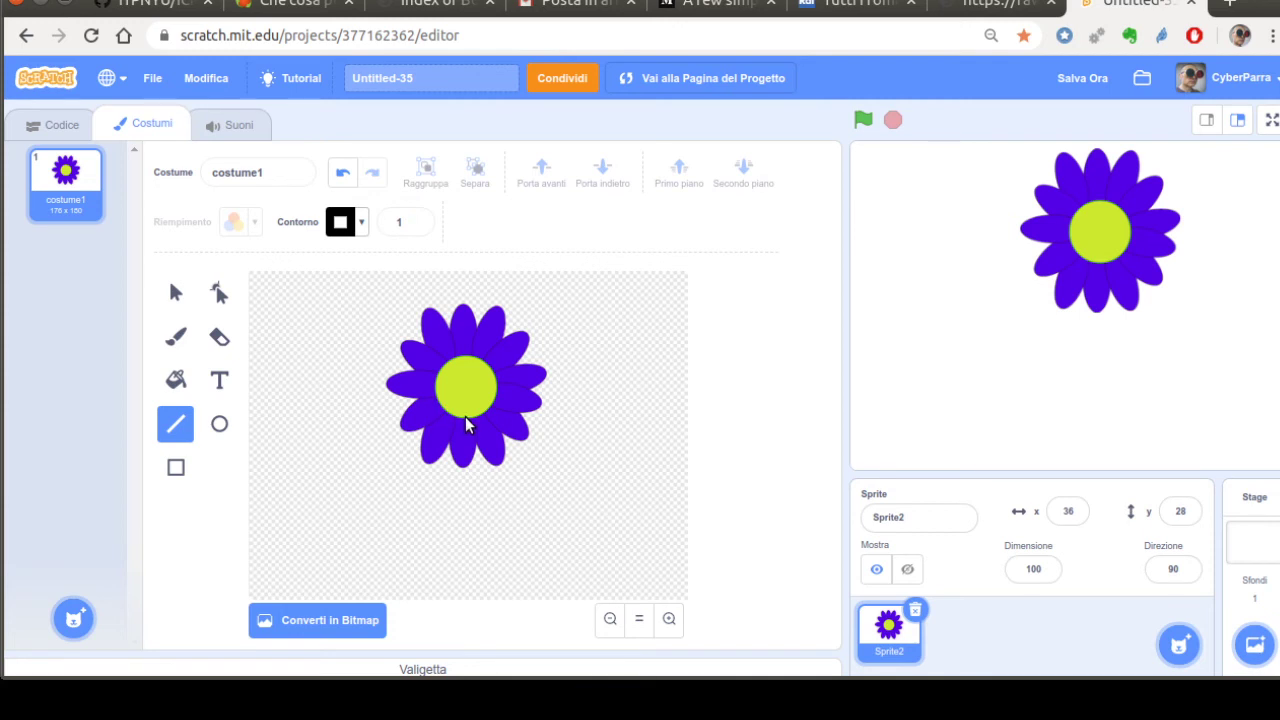
left_click_drag(465, 416, 465, 609)
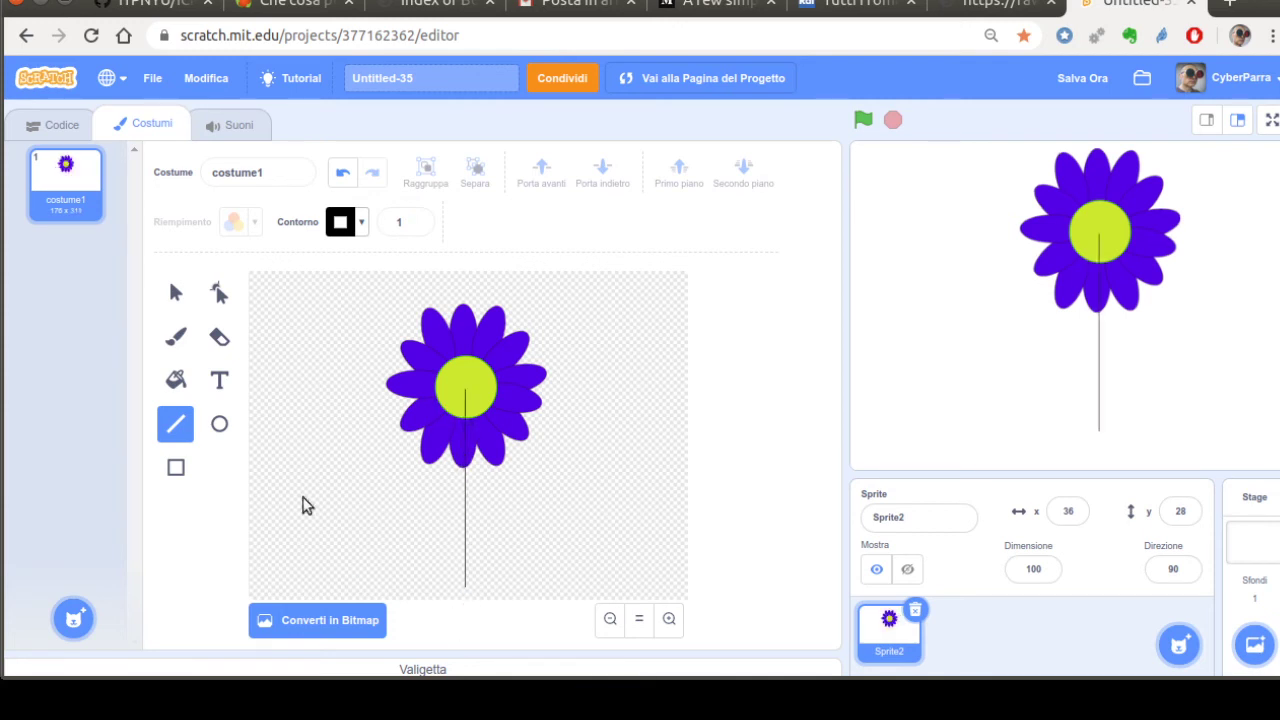
left_click(175, 292)
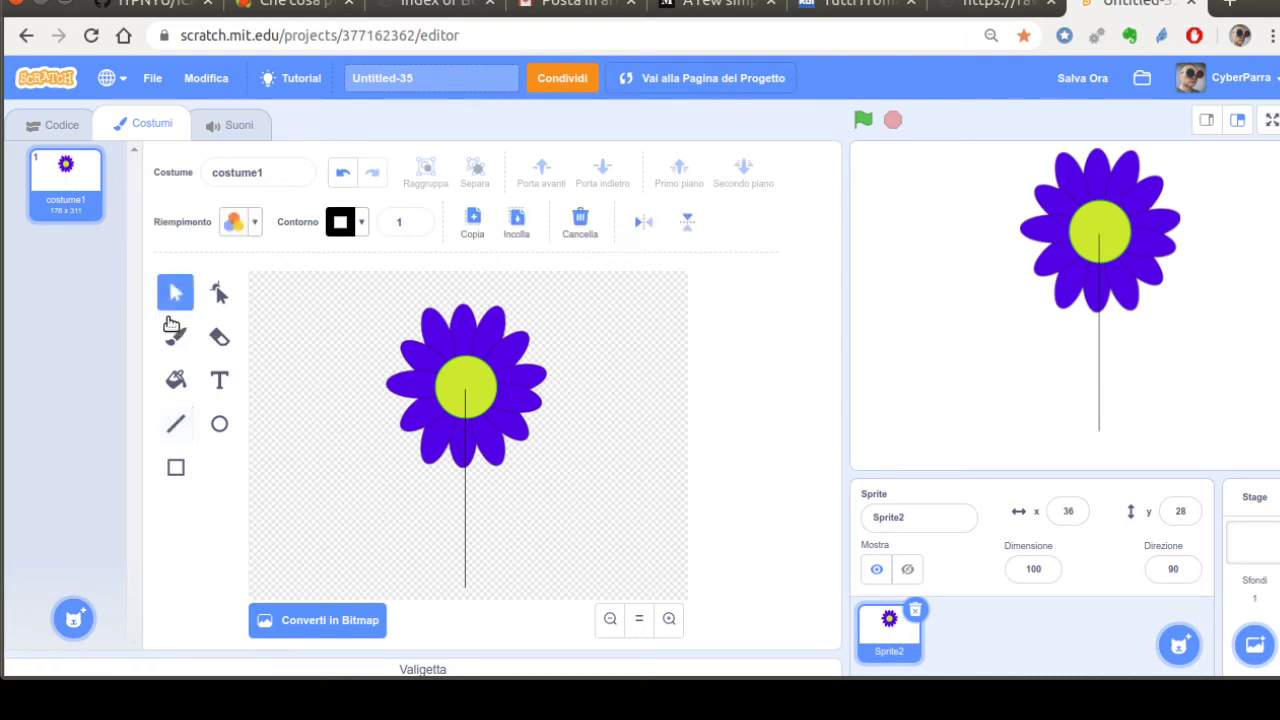
left_click(465, 537)
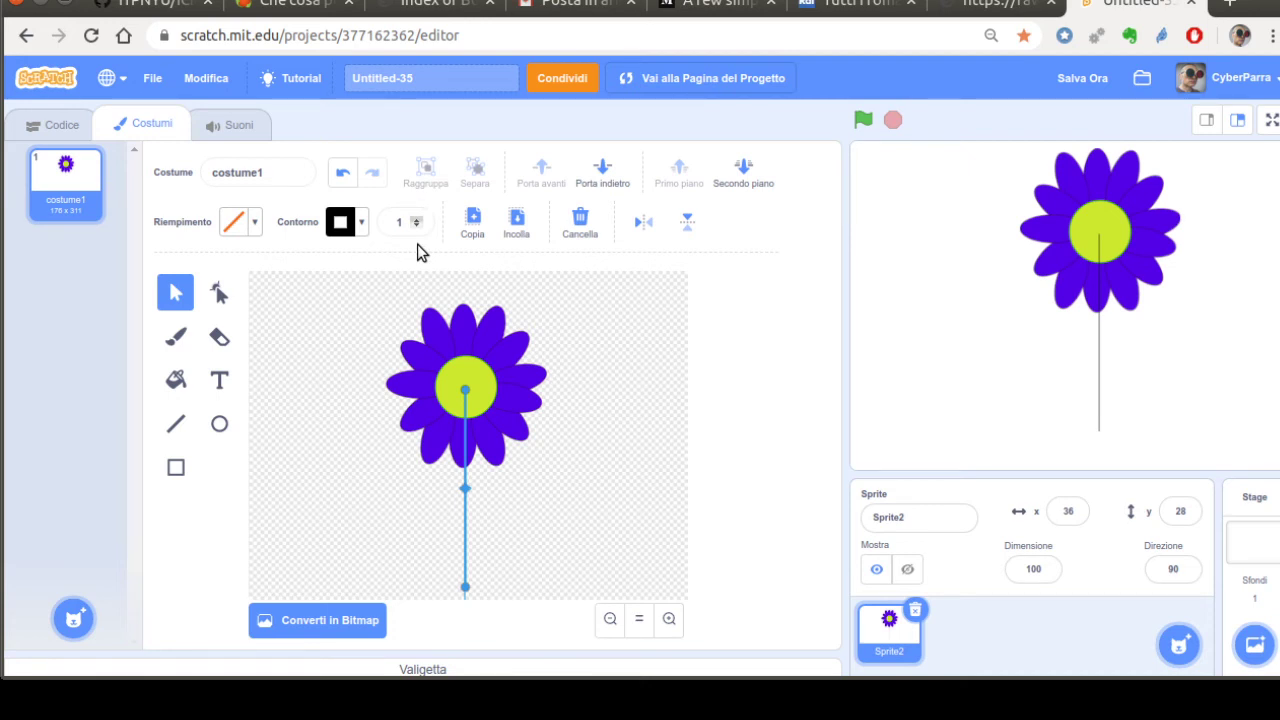
key("Up")
key("Up")
key("Up")
key("Up")
key("Up")
key("Up")
key("Up")
key("Up")
key("Up")
key("Up")
key("Up")
key("Up")
key("Up")
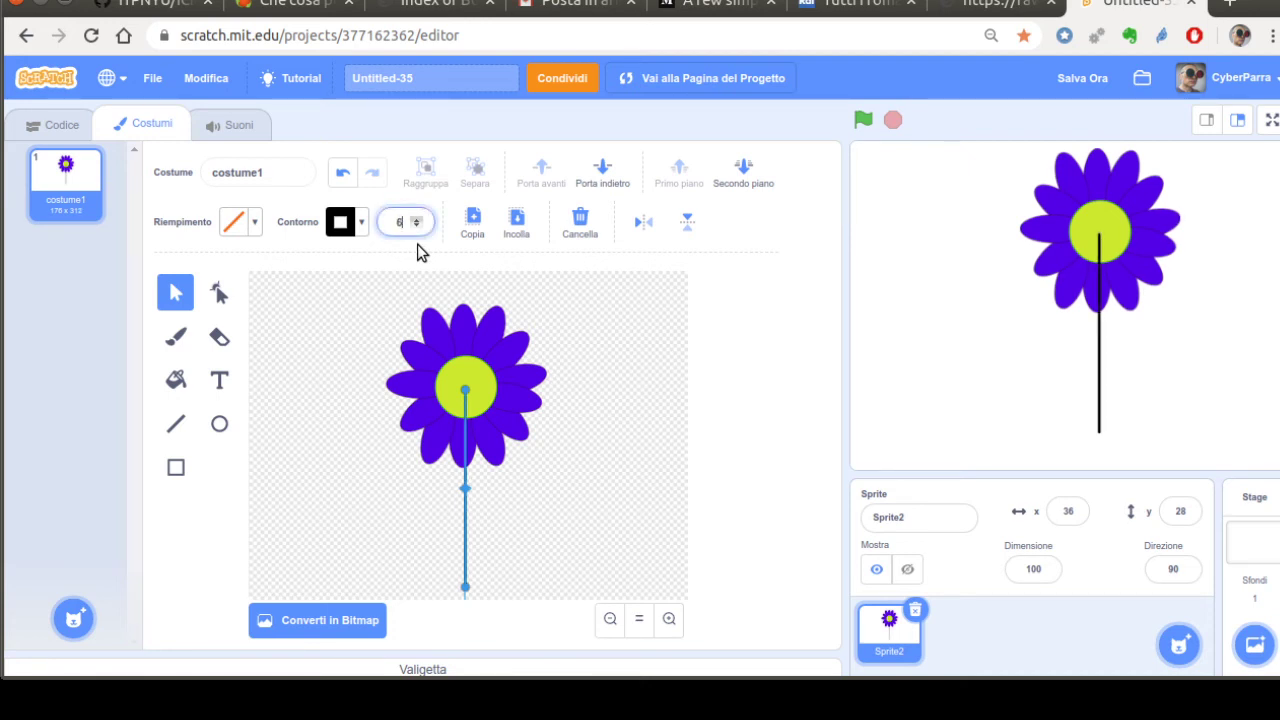
key("Up")
key("Up")
key("Up")
key("Up")
key("Up")
key("Up")
key("Up")
key("Up")
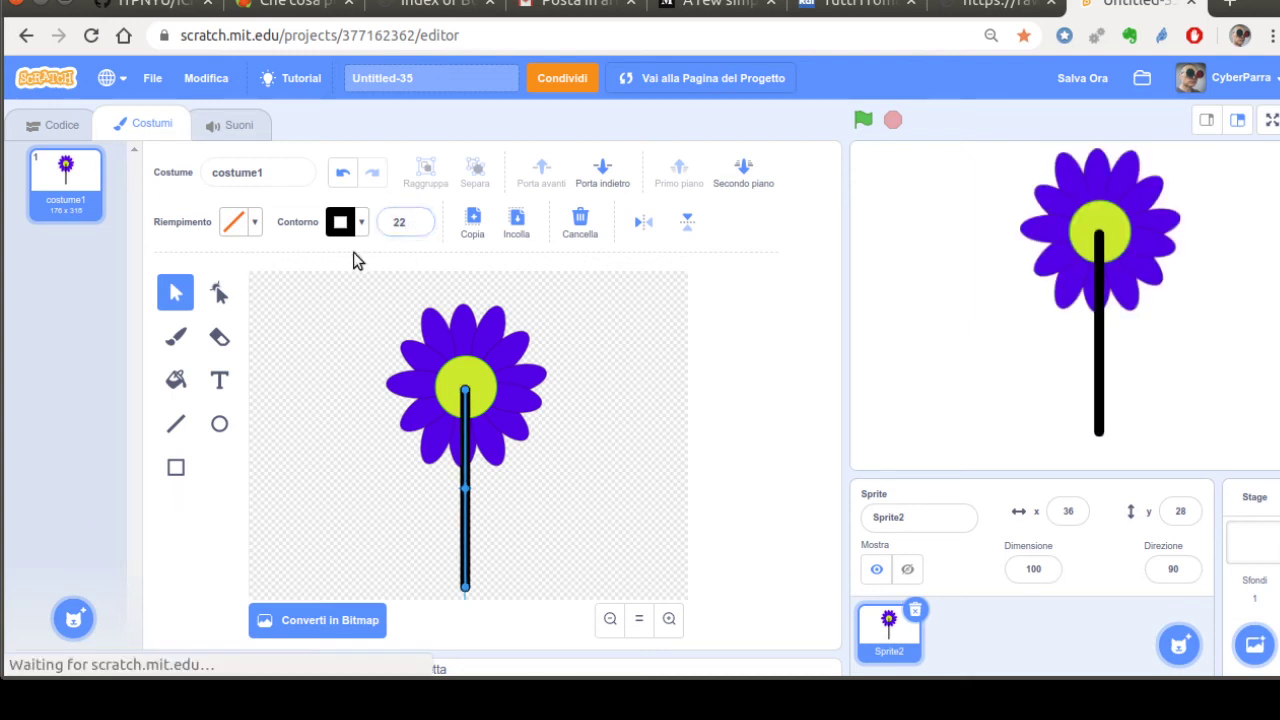
Step: Color the stem dark brown with outline color 9, saturation 52 and brightness 36
left_click(341, 224)
left_click(343, 398)
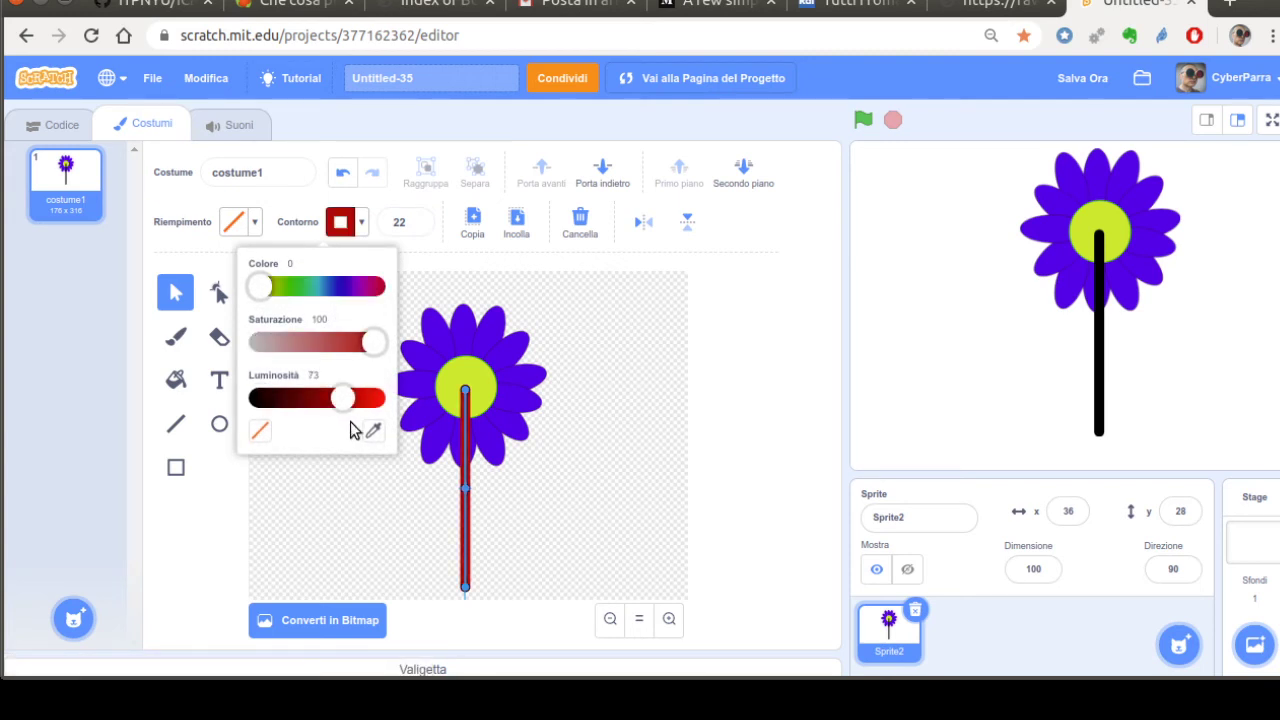
left_click(358, 398)
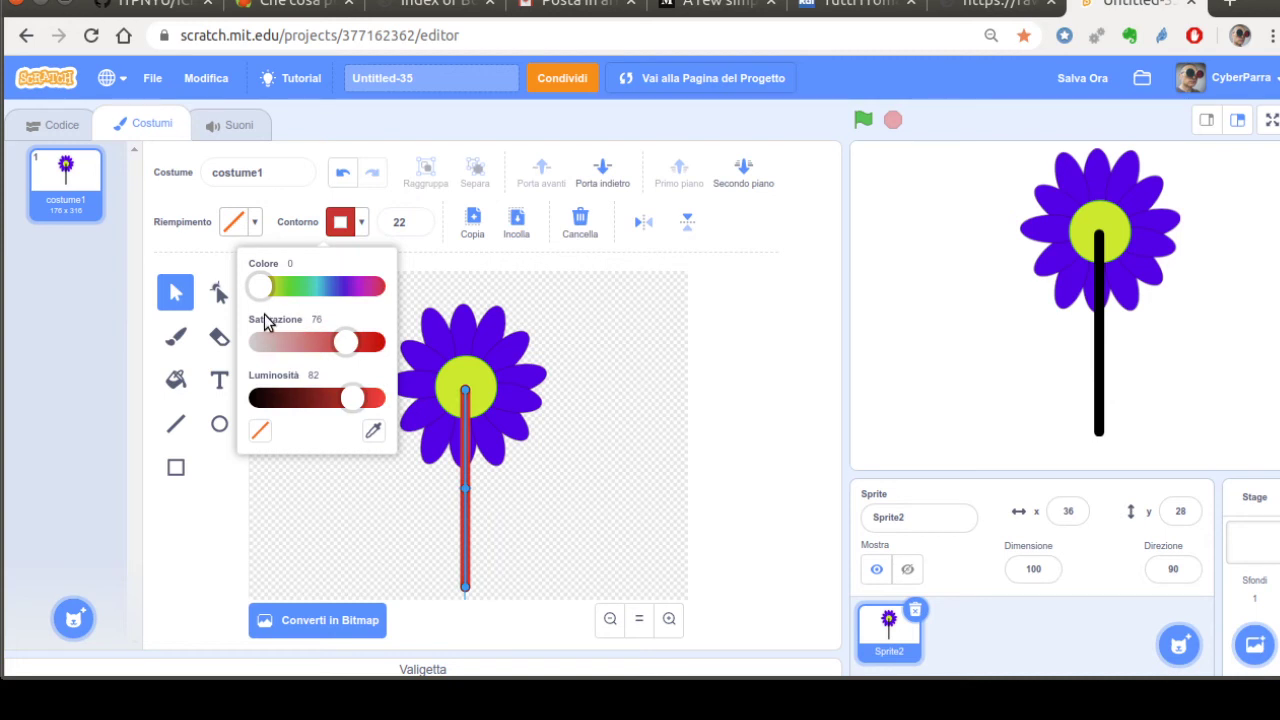
left_click(282, 287)
left_click_drag(277, 322, 266, 320)
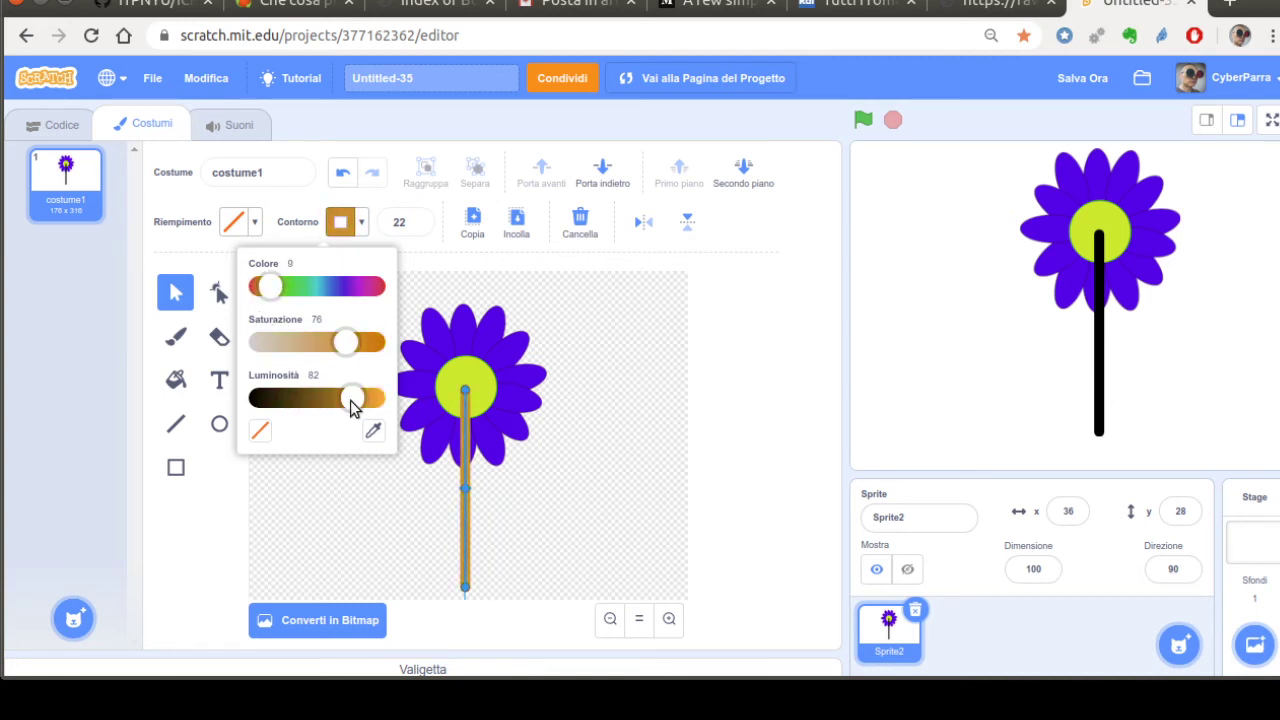
left_click_drag(352, 398, 300, 398)
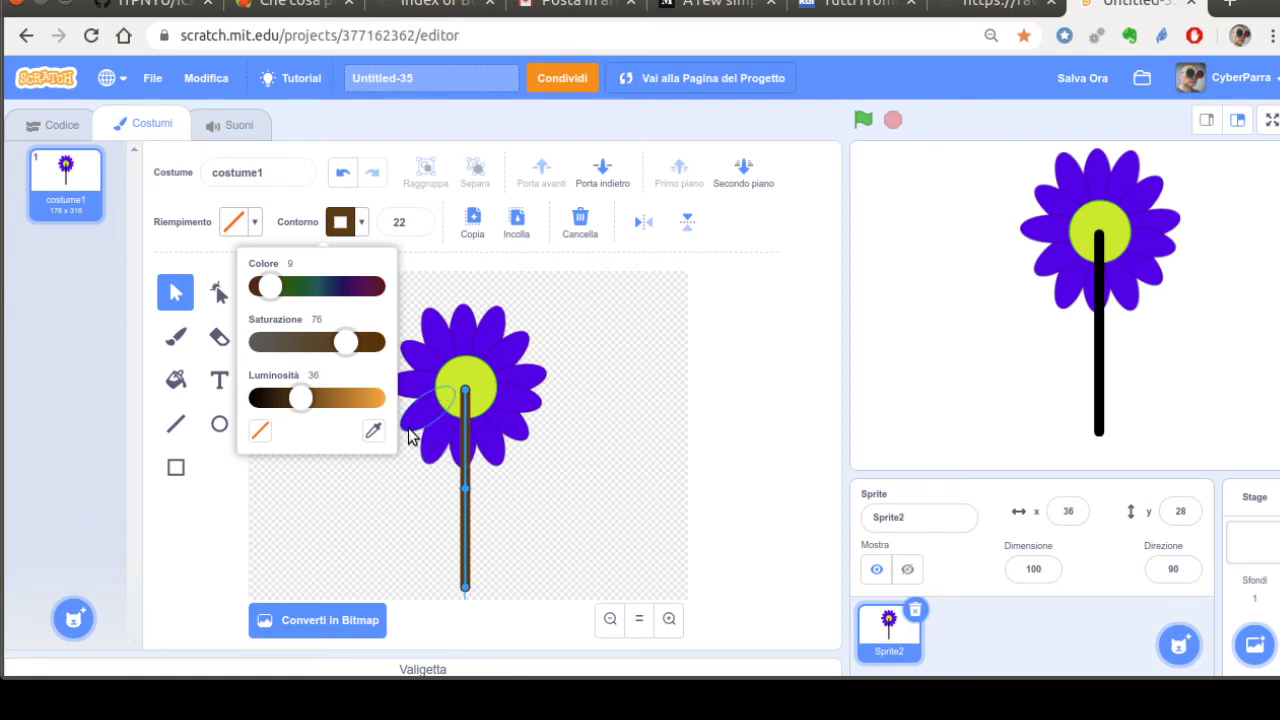
left_click_drag(343, 345, 317, 371)
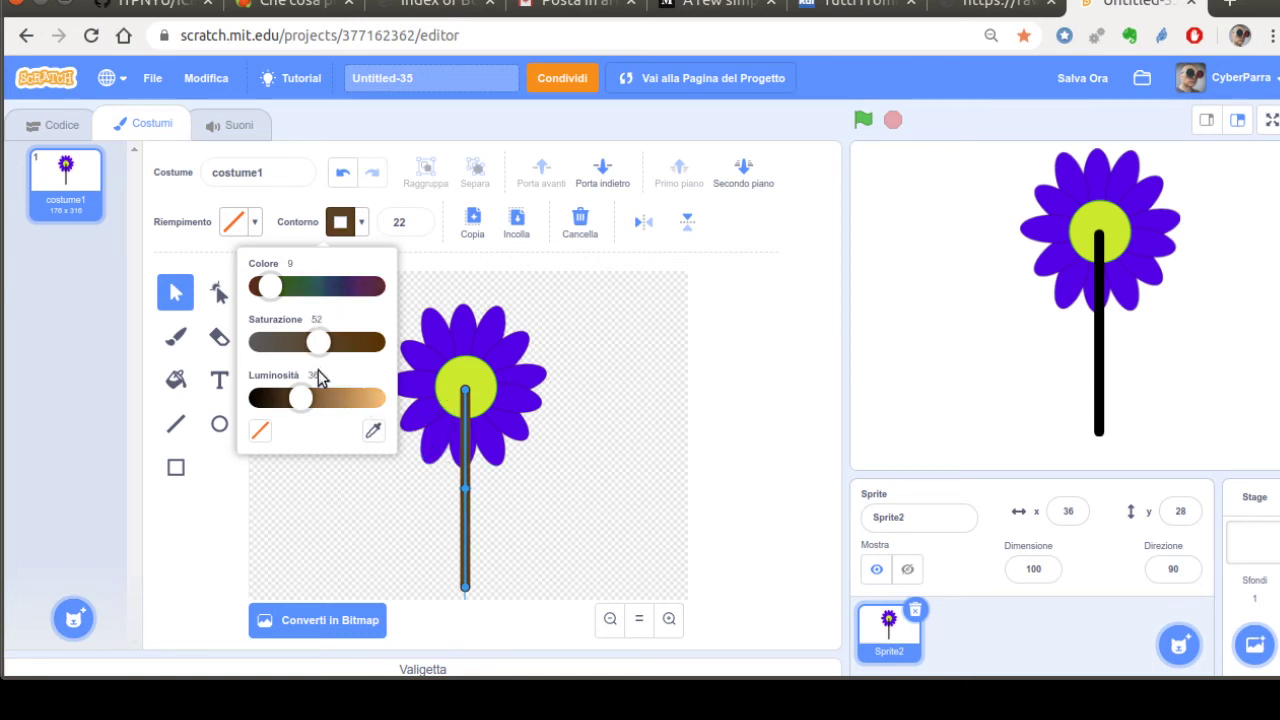
left_click(627, 354)
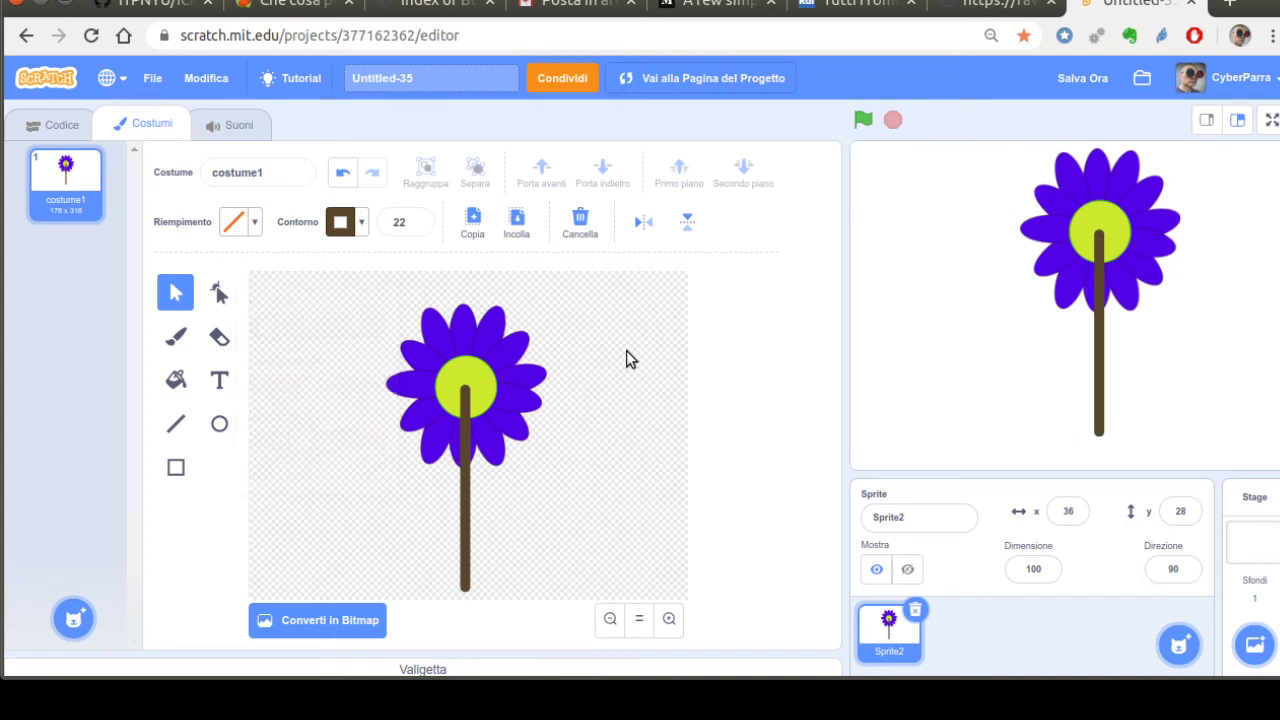
Step: Send the brown stem behind the flower and shift it slightly down and to the left
left_click(465, 558)
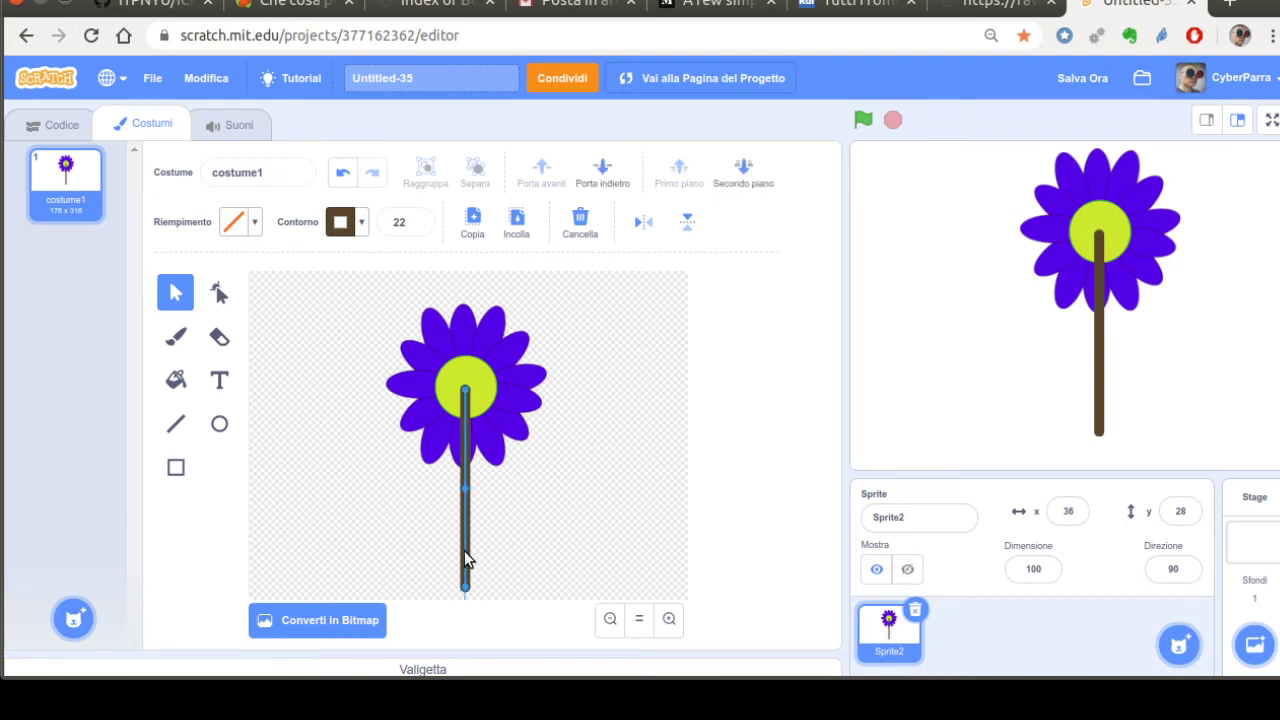
left_click(742, 186)
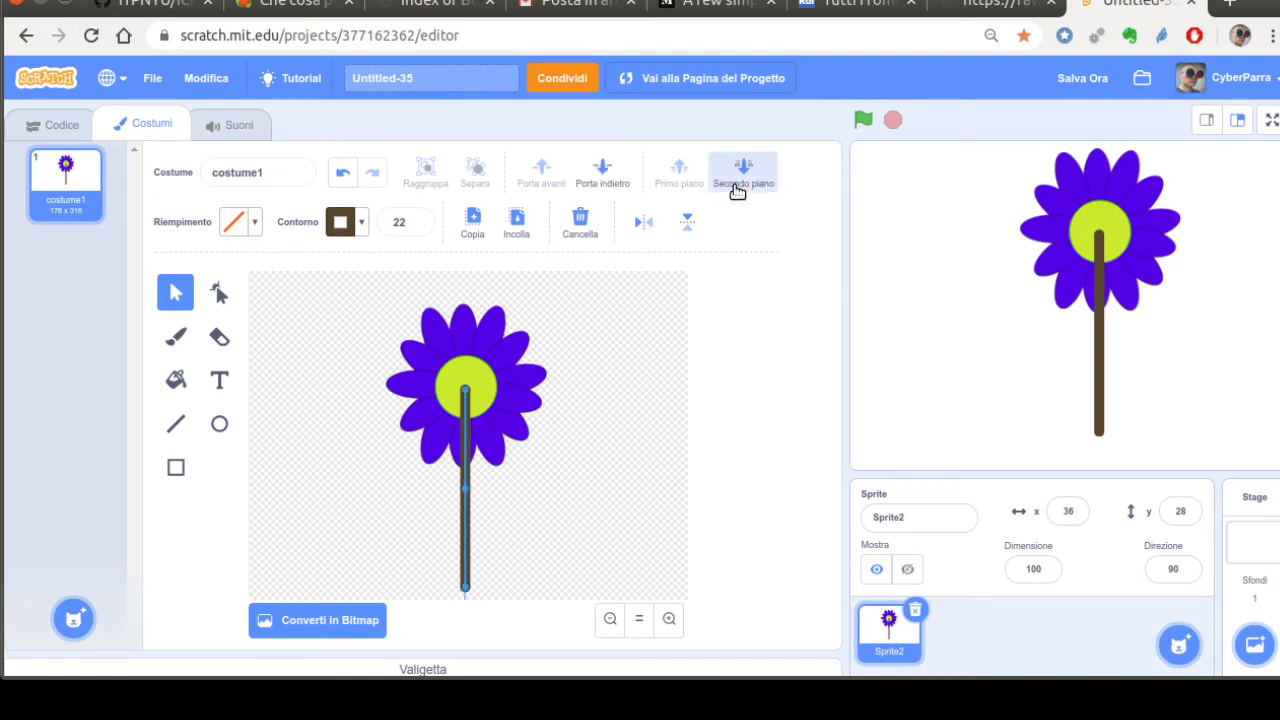
left_click(657, 356)
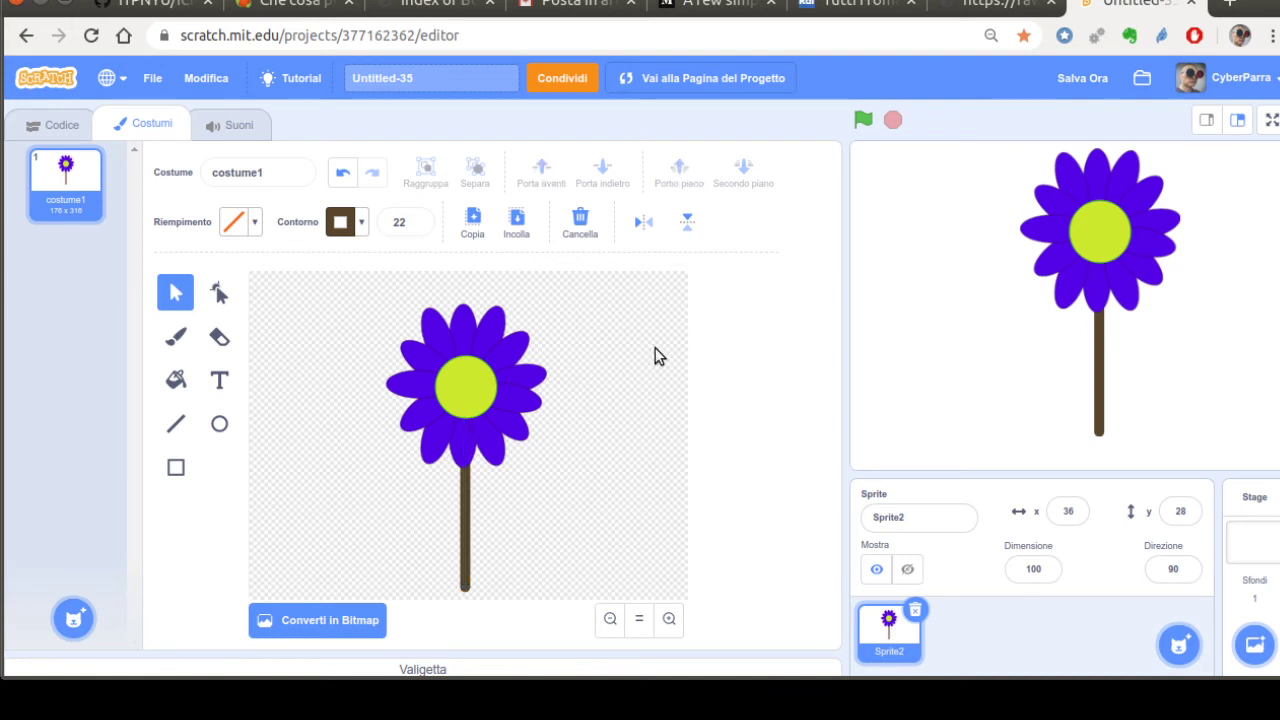
mouse_move(466, 591)
left_mouse_down()
mouse_move(459, 610)
mouse_move(466, 578)
left_mouse_up()
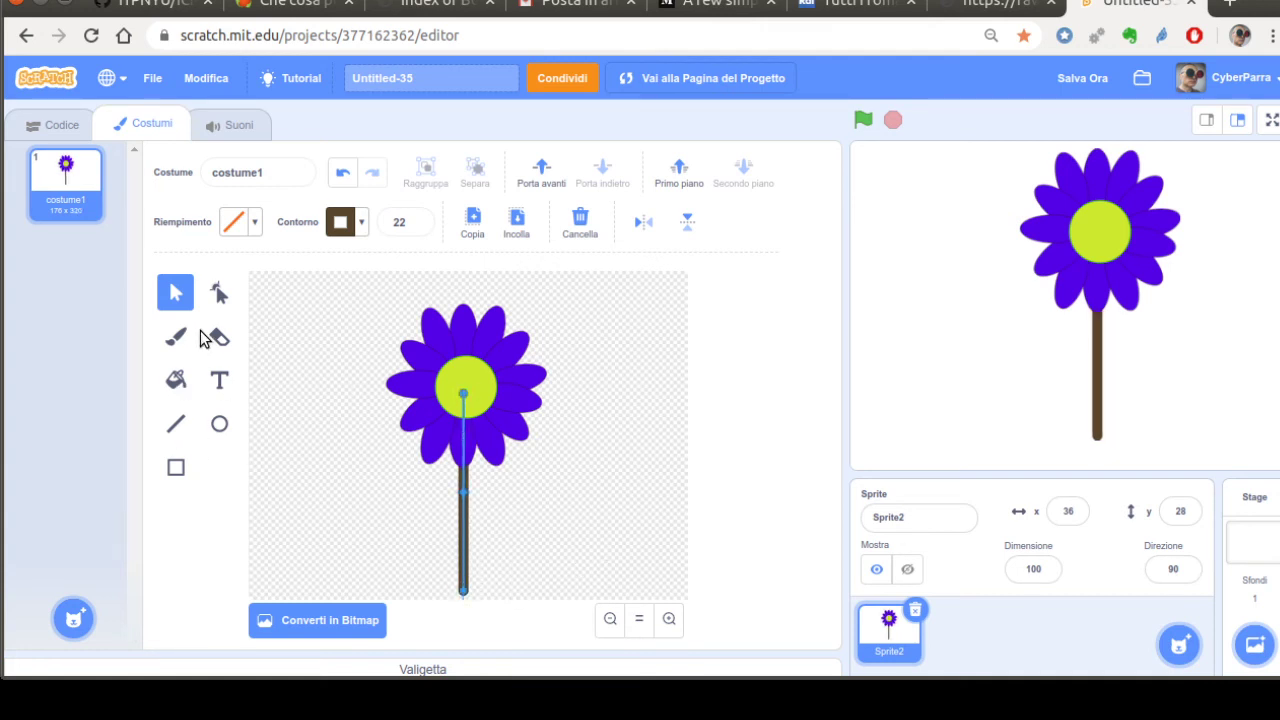
Step: Reshape the straight stem into a gentle S-curve by adding a point on its lower half and bending the line around it
left_click(219, 292)
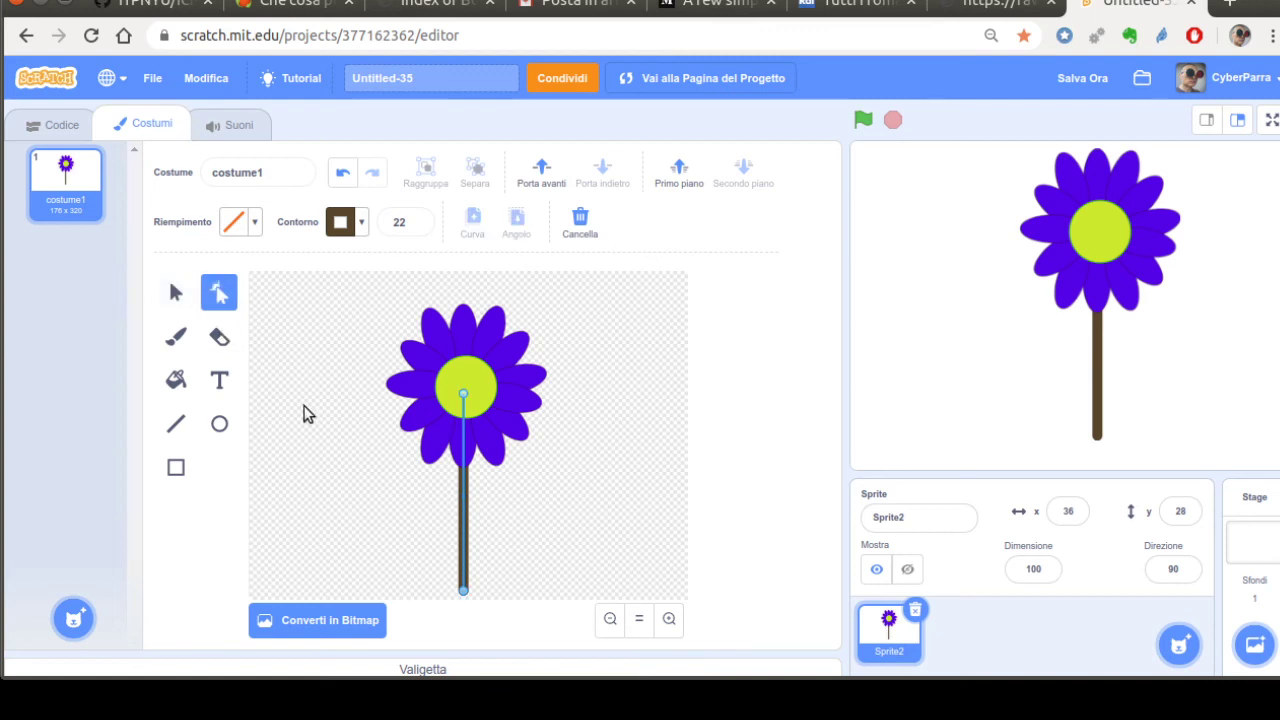
left_click(463, 547)
left_click(463, 520)
left_click_drag(464, 500, 487, 507)
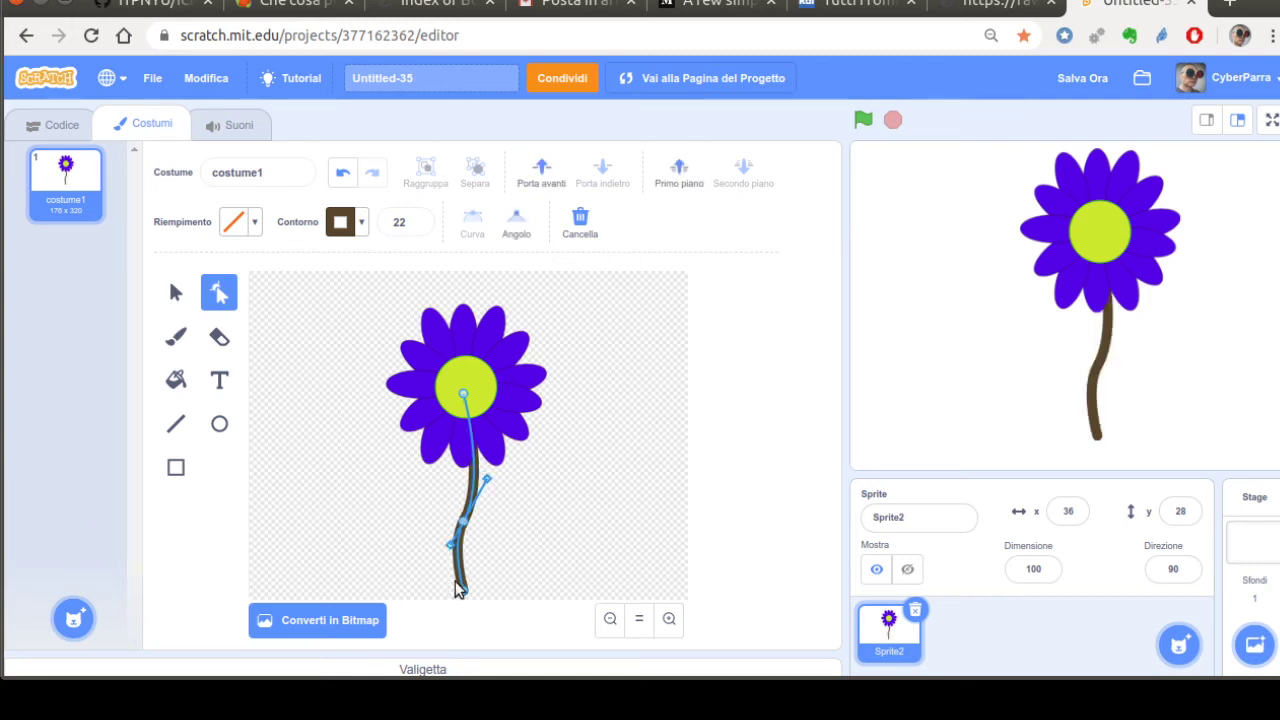
mouse_move(457, 580)
left_mouse_down()
mouse_move(443, 571)
mouse_move(455, 572)
left_mouse_up()
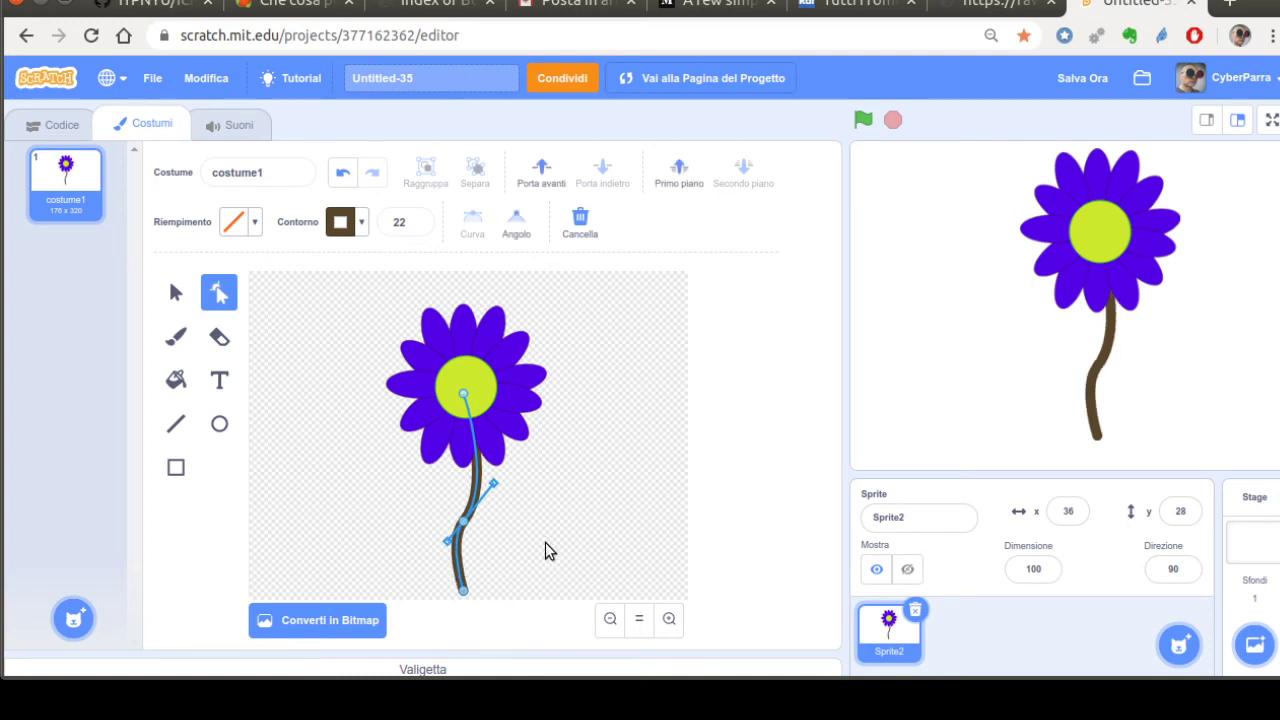
left_click(545, 542)
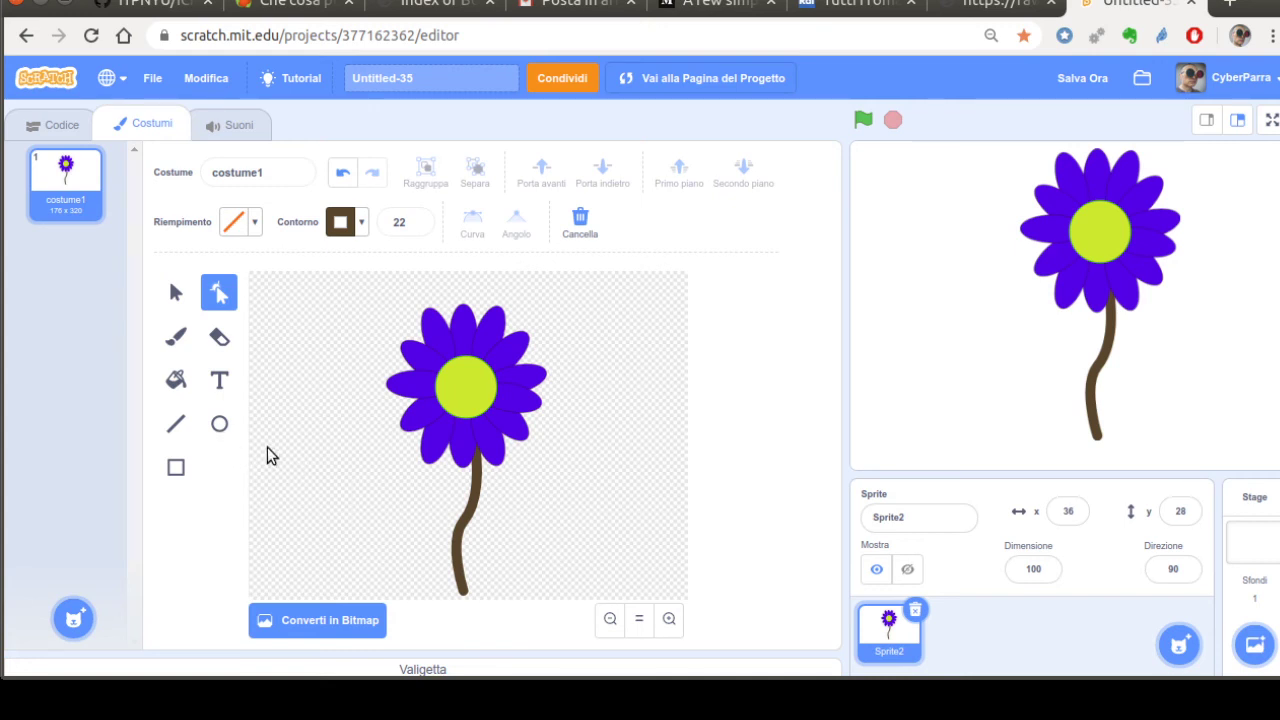
Step: Duplicate the flower's lower-left petal and place the copy to the right of the stem, below the blossom
left_click(411, 441)
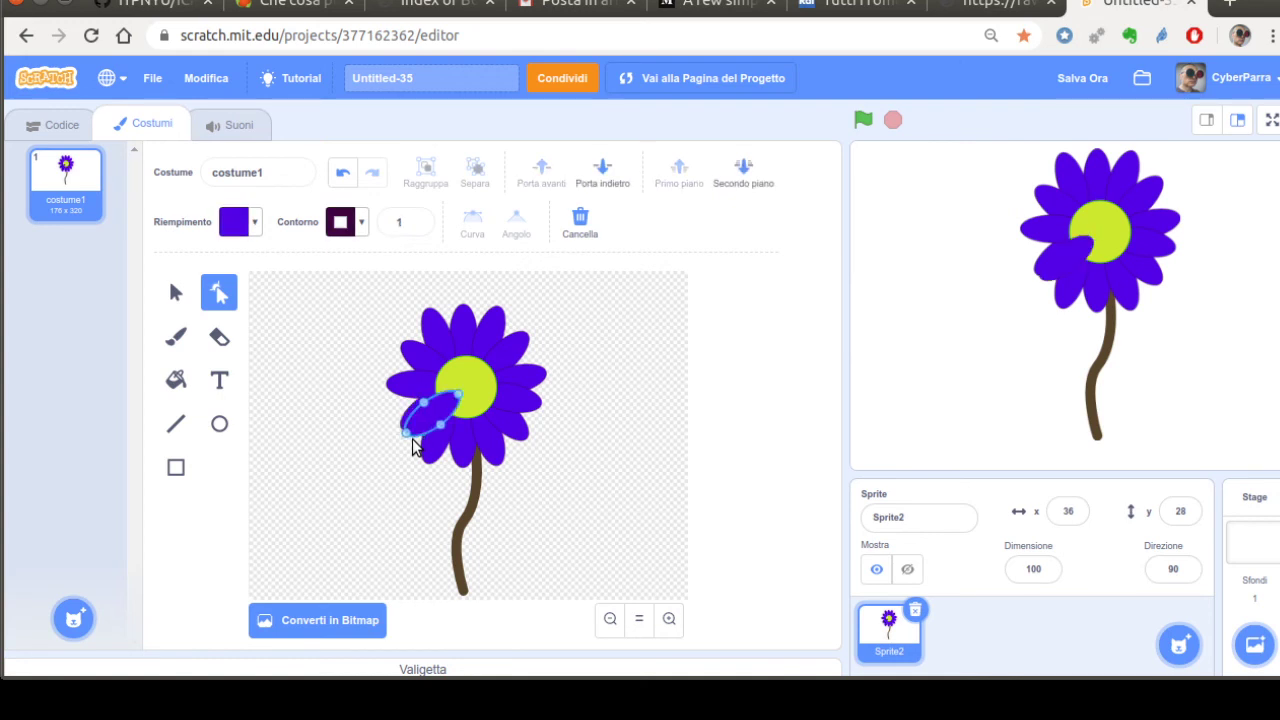
left_click_drag(432, 451, 540, 508)
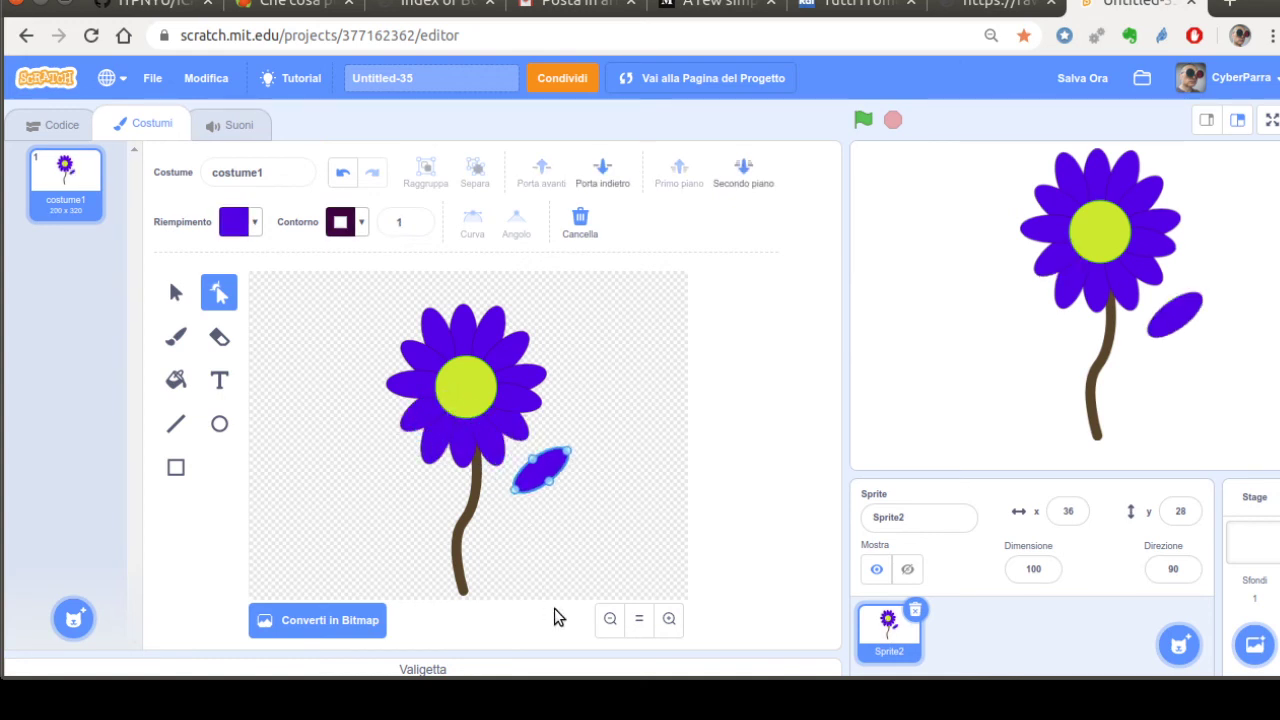
left_click(669, 618)
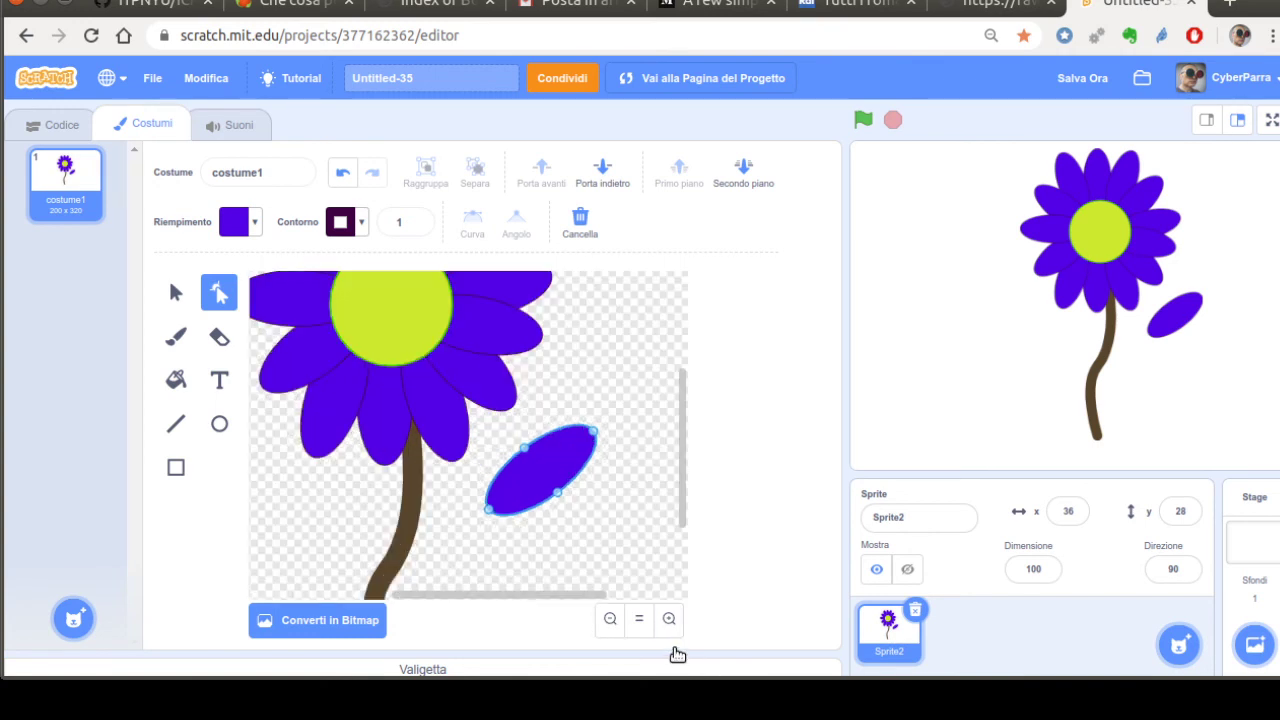
left_click_drag(578, 463, 571, 491)
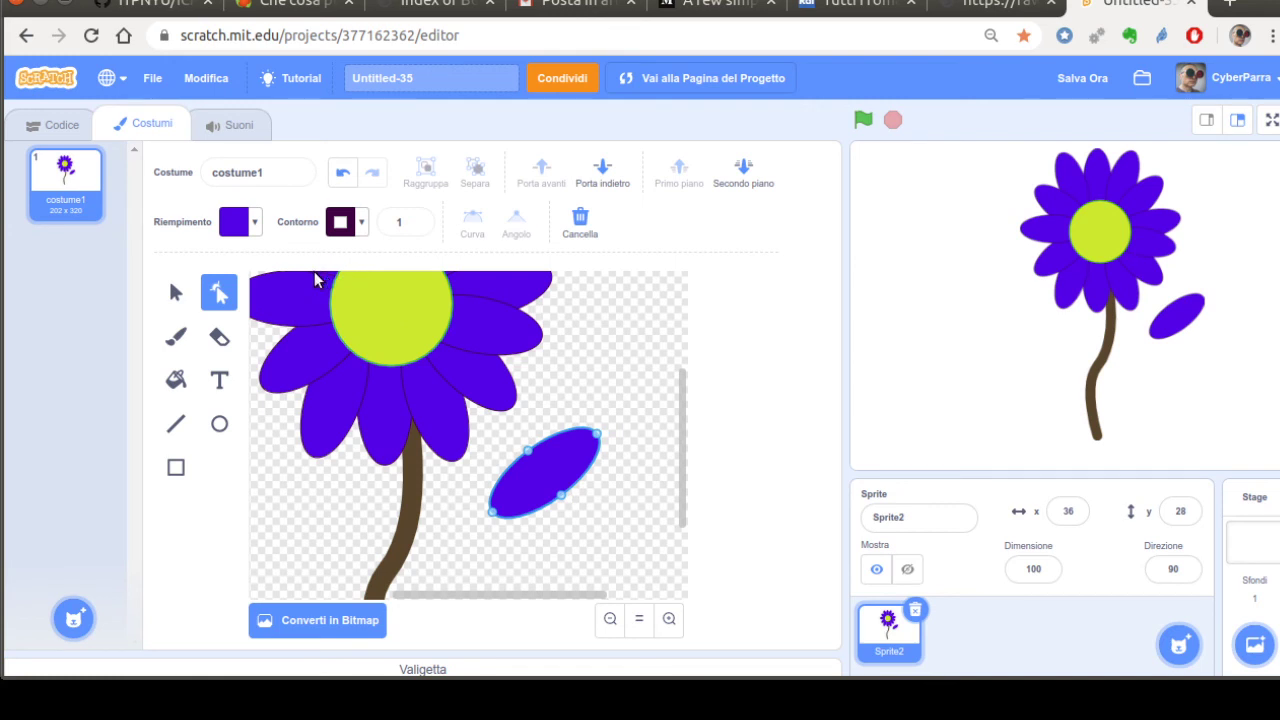
Step: Fill the copied petal light green (color 24, saturation 40, brightness 89) and pull its upper tip upward into a curved leaf shape
left_click(252, 224)
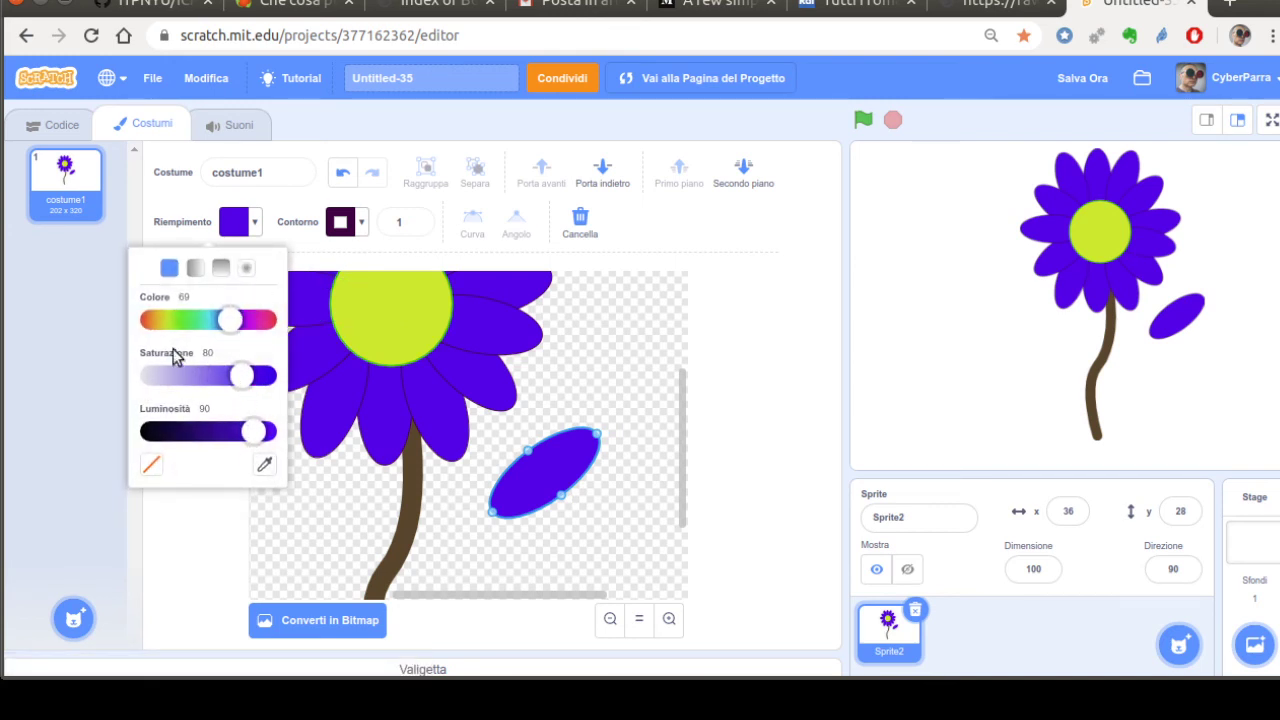
left_click(178, 319)
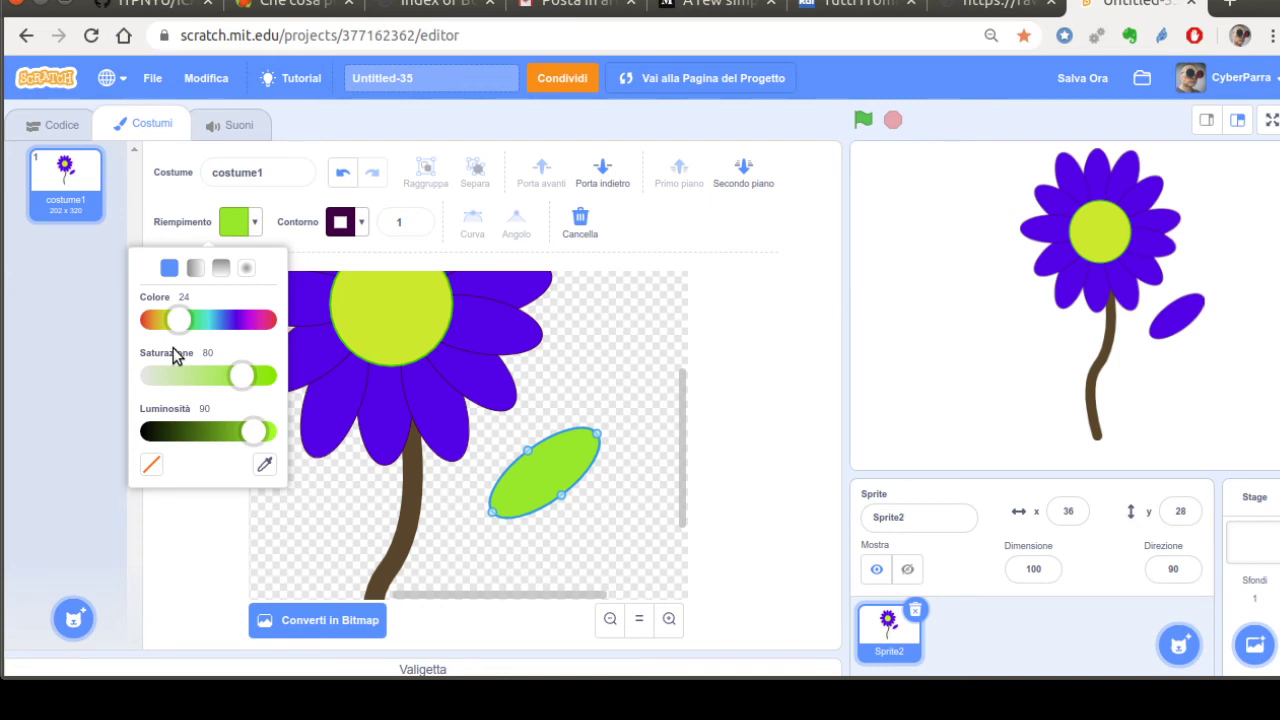
left_click_drag(236, 402, 196, 410)
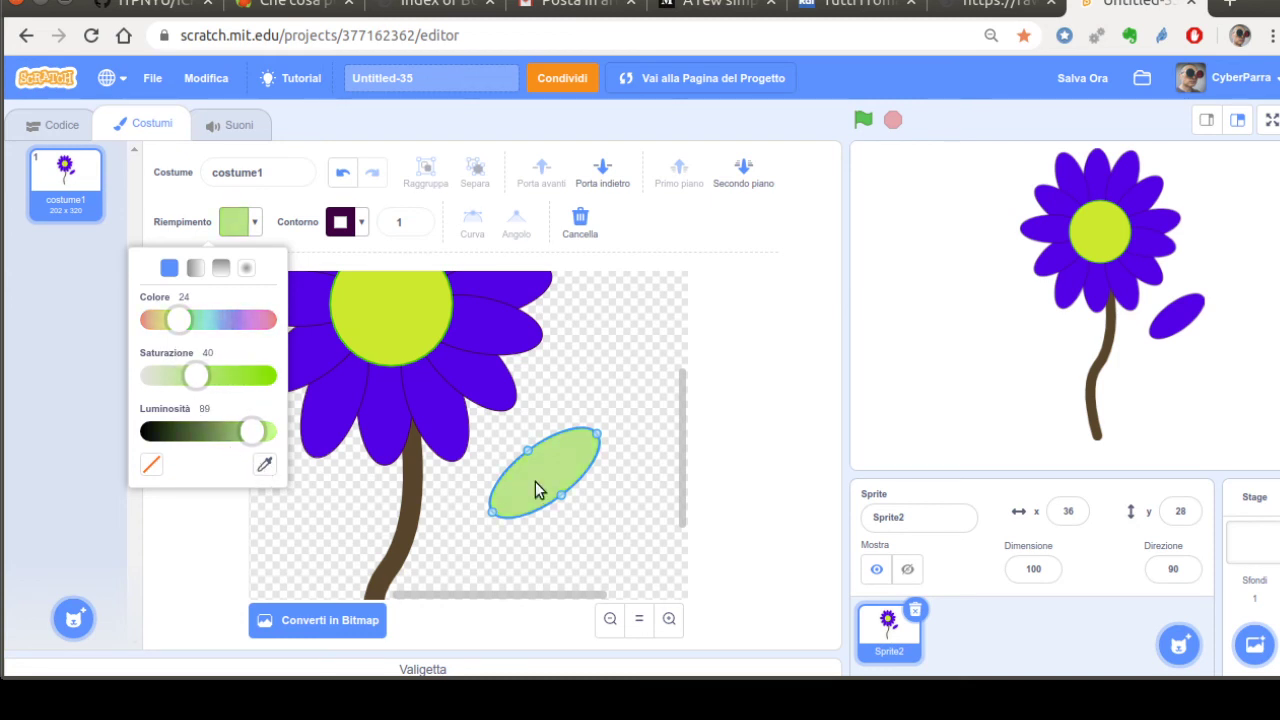
left_click(600, 466)
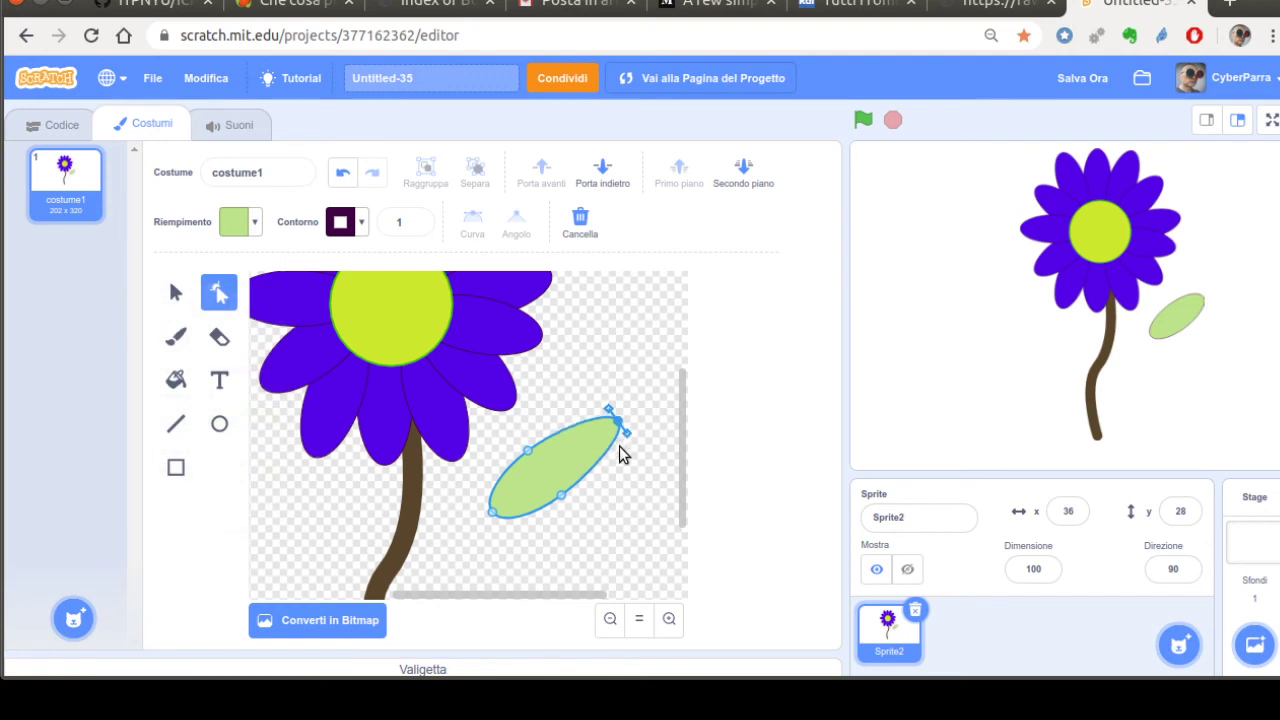
left_click_drag(619, 446, 595, 423)
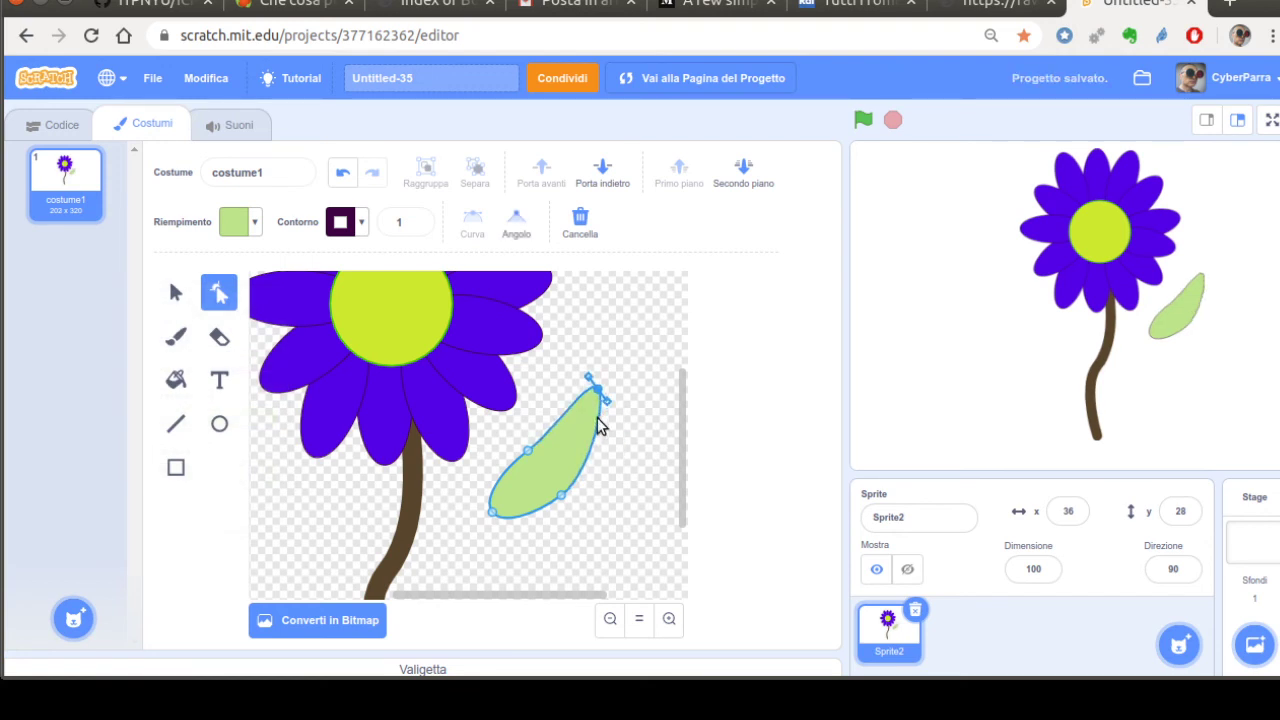
Step: Set the brush to size 2 and darken its green color to brightness 56
left_click(176, 424)
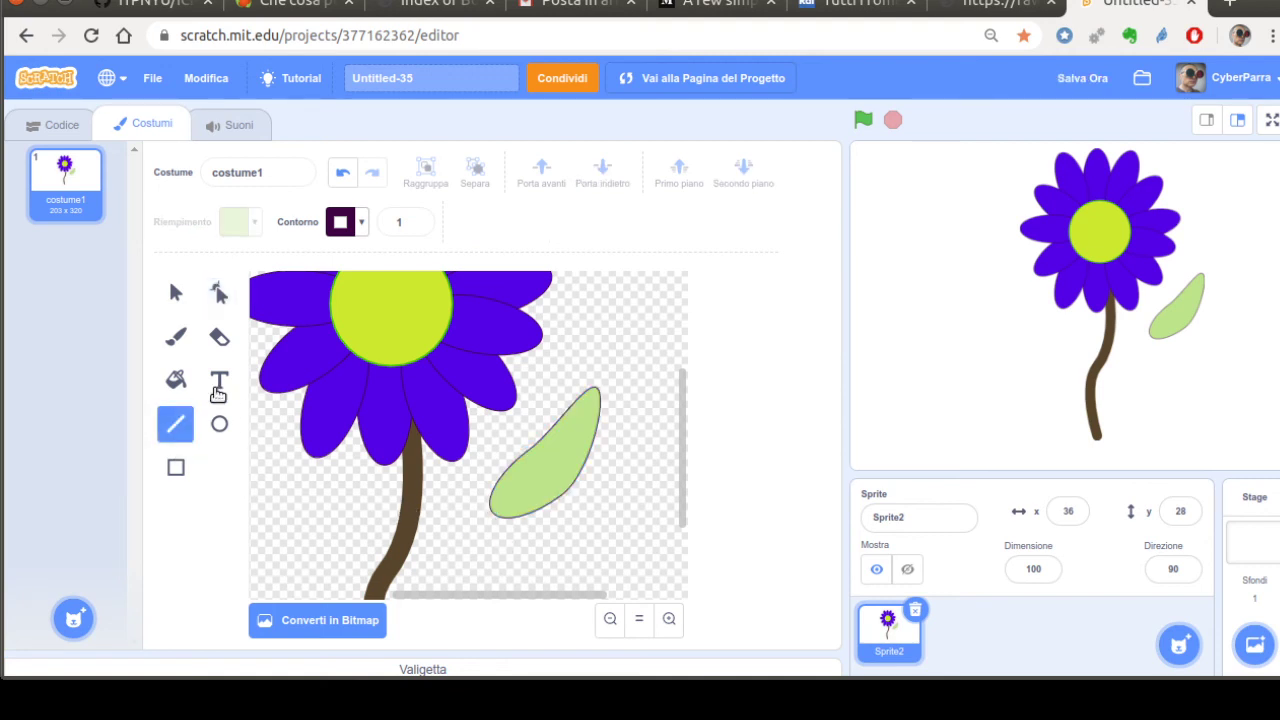
left_click(175, 336)
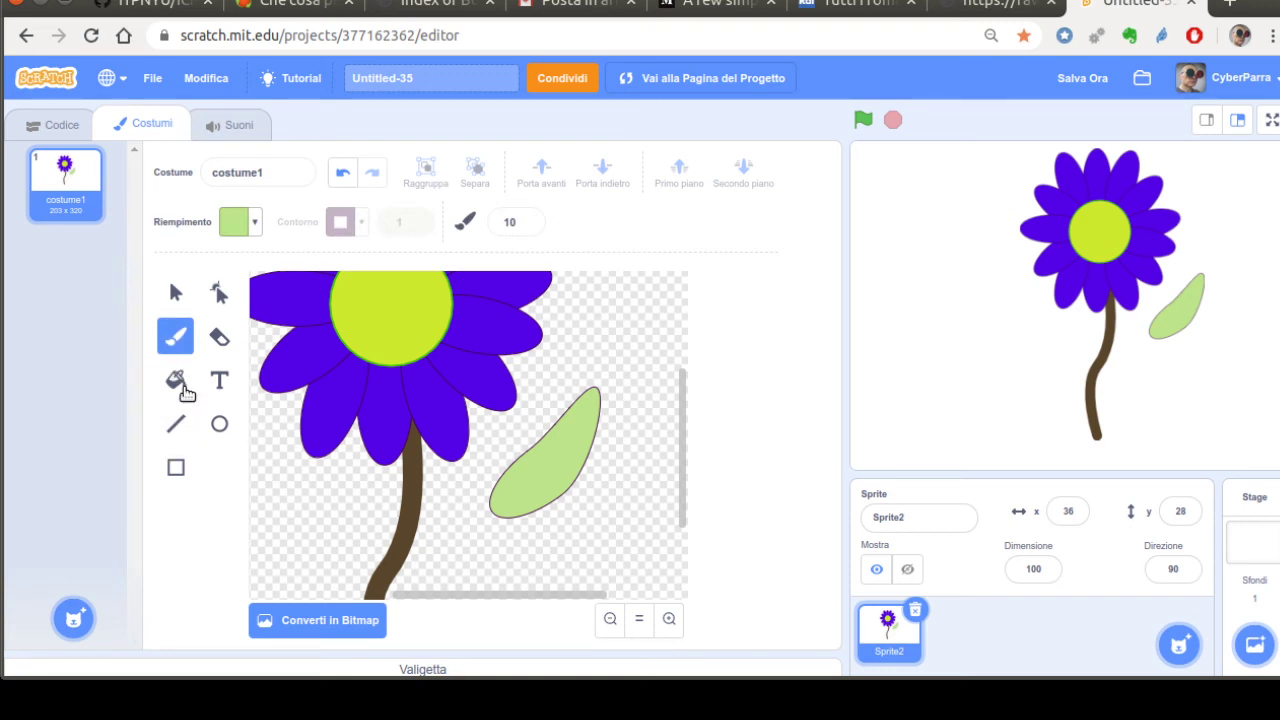
left_click(529, 251)
type("9")
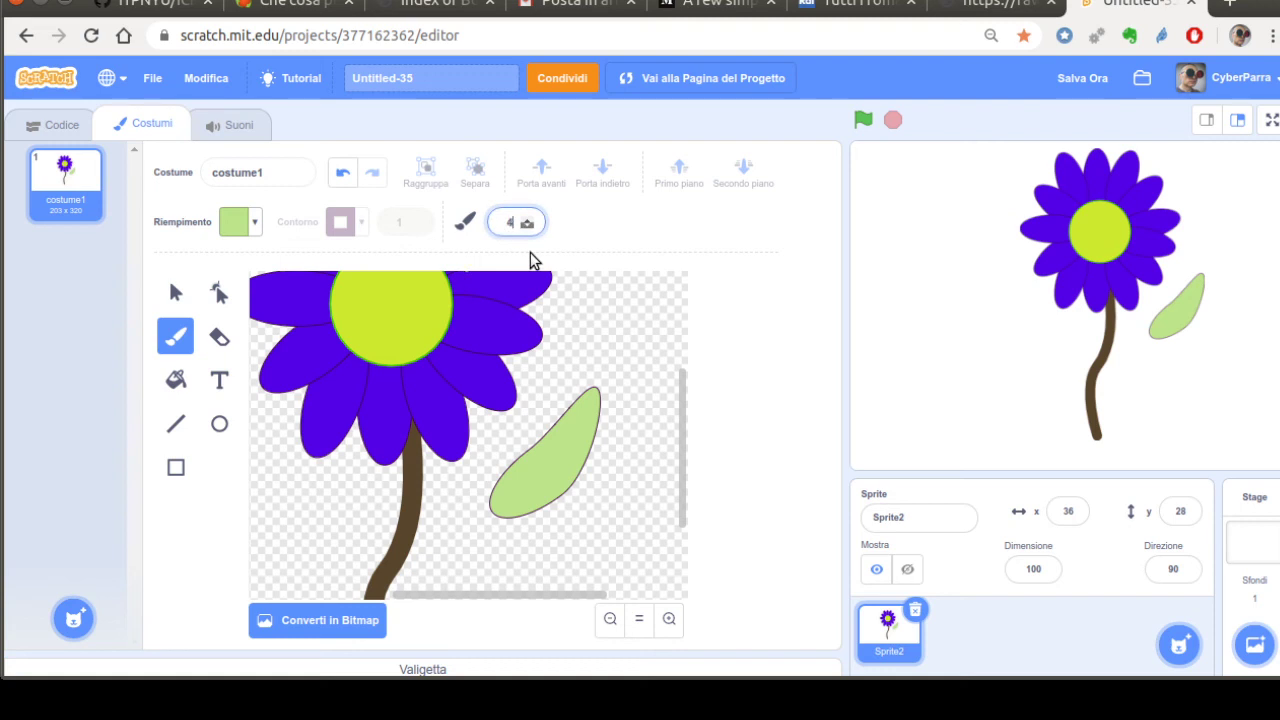
key("BackSpace")
type("2")
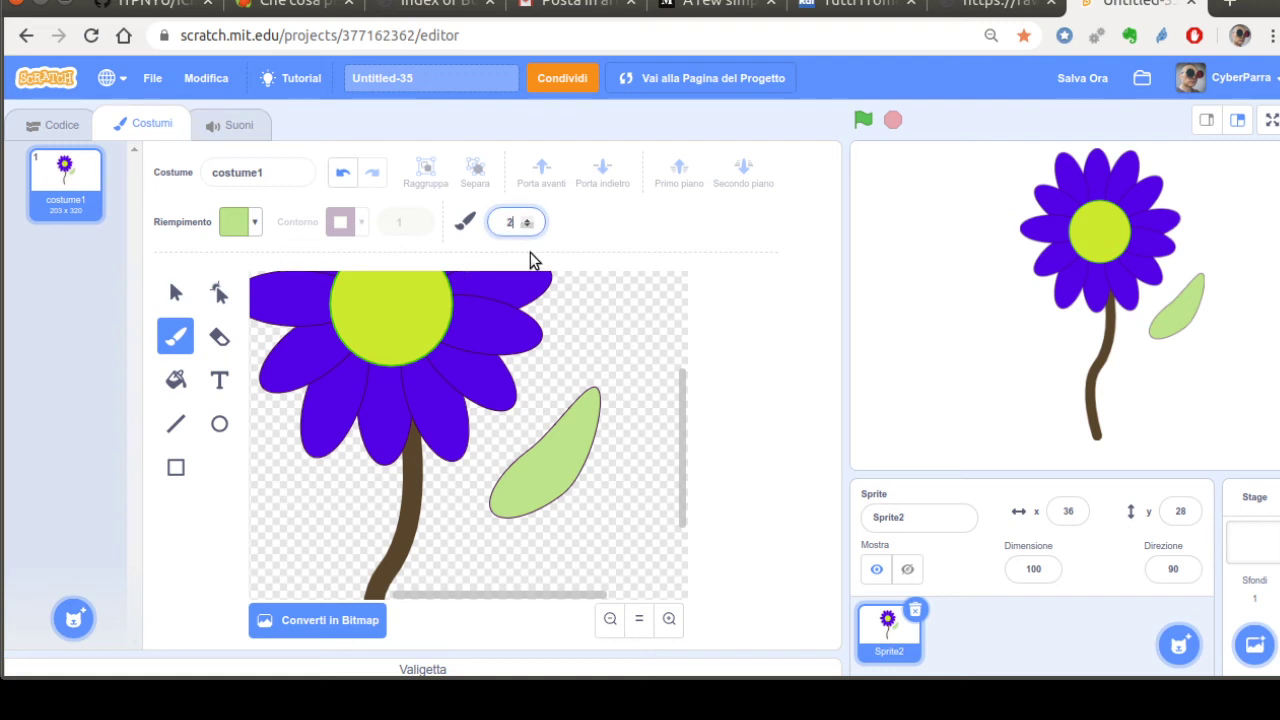
left_click(244, 228)
left_click_drag(246, 398, 210, 437)
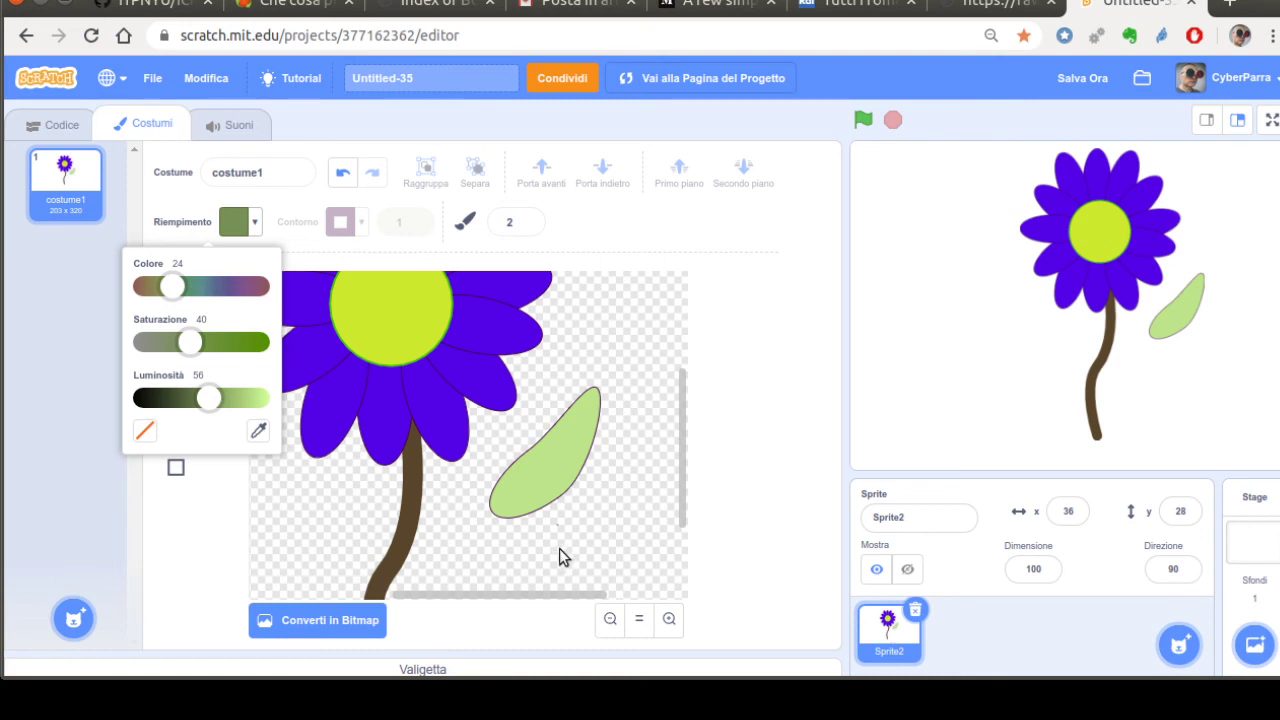
left_click(502, 535)
Step: Paint a curved central vein along the leaf and short side veins branching off on both sides
left_click_drag(498, 500, 534, 483)
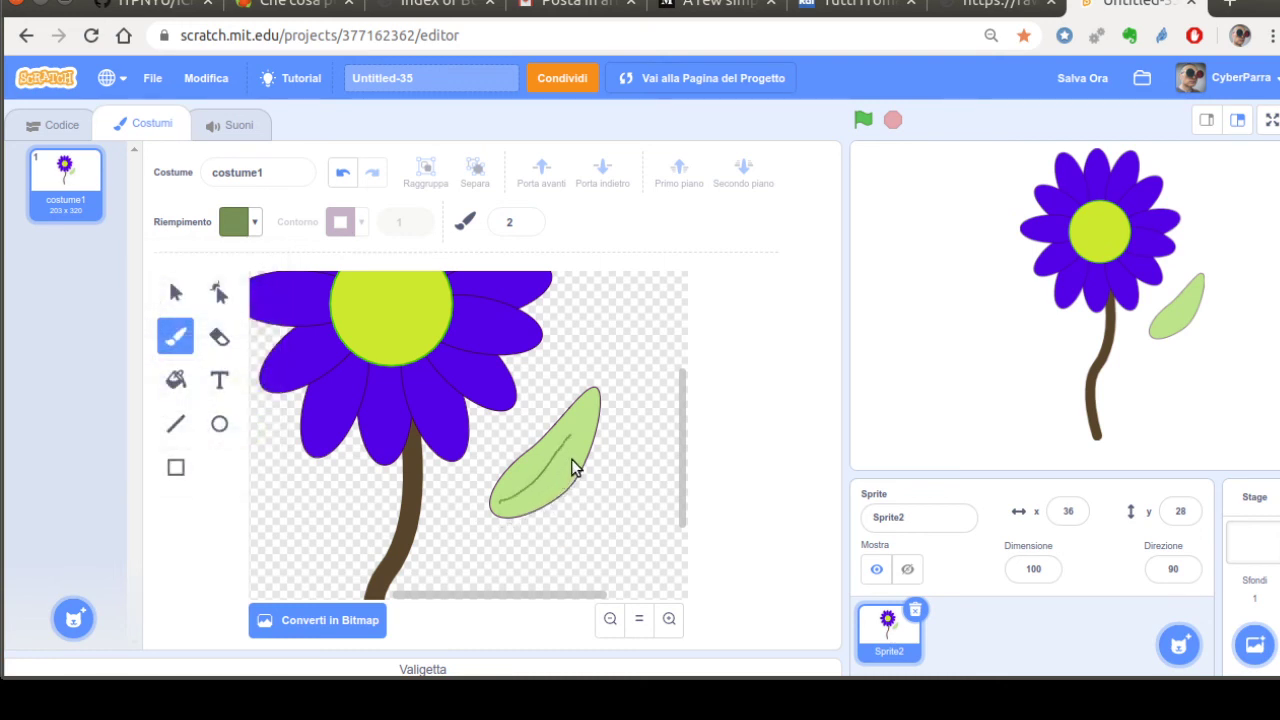
left_click_drag(572, 459, 585, 435)
left_click_drag(584, 435, 575, 490)
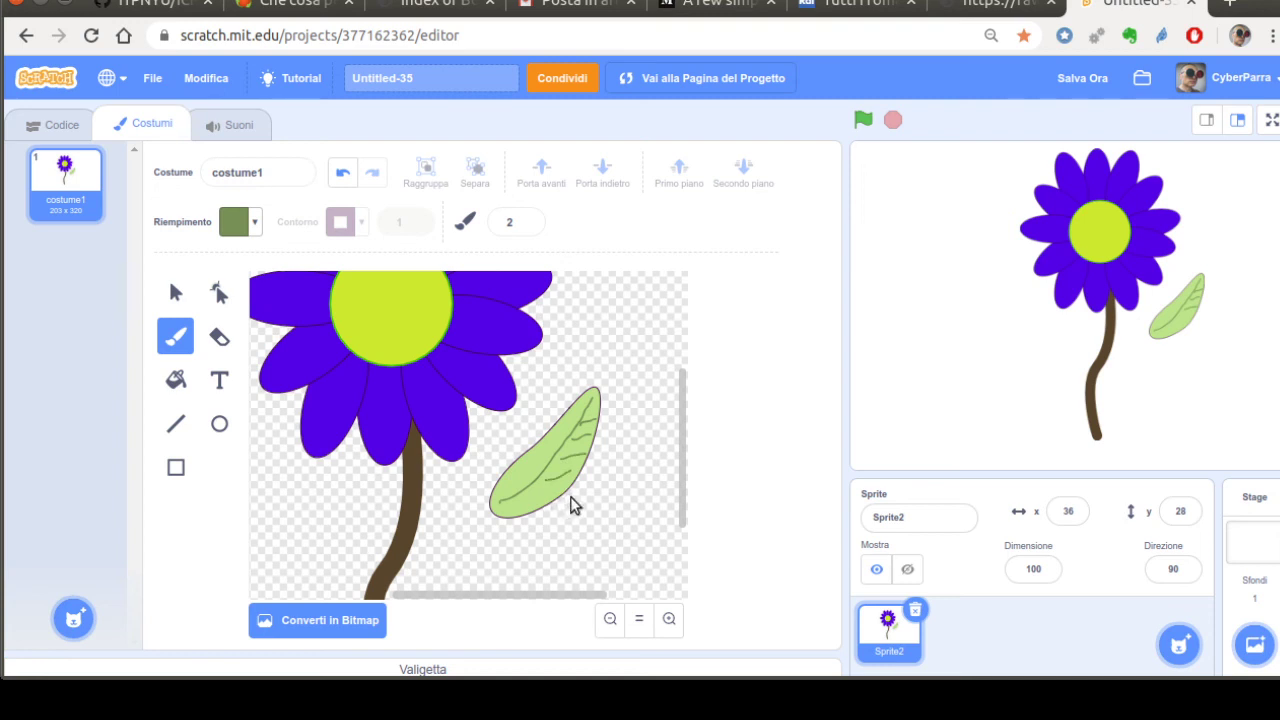
left_click_drag(567, 469, 555, 479)
Step: Select the leaf with all its veins, leaving out the neighbouring petal, and group them
left_click(175, 292)
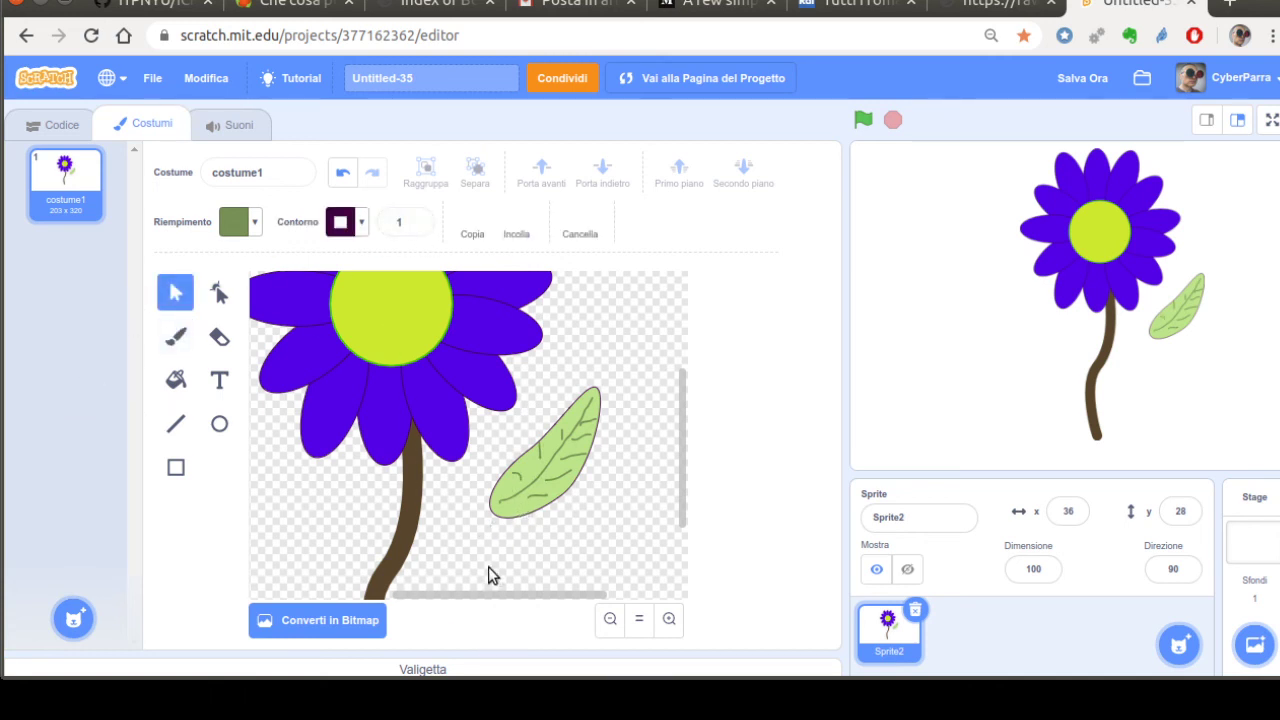
left_click_drag(632, 409, 634, 409)
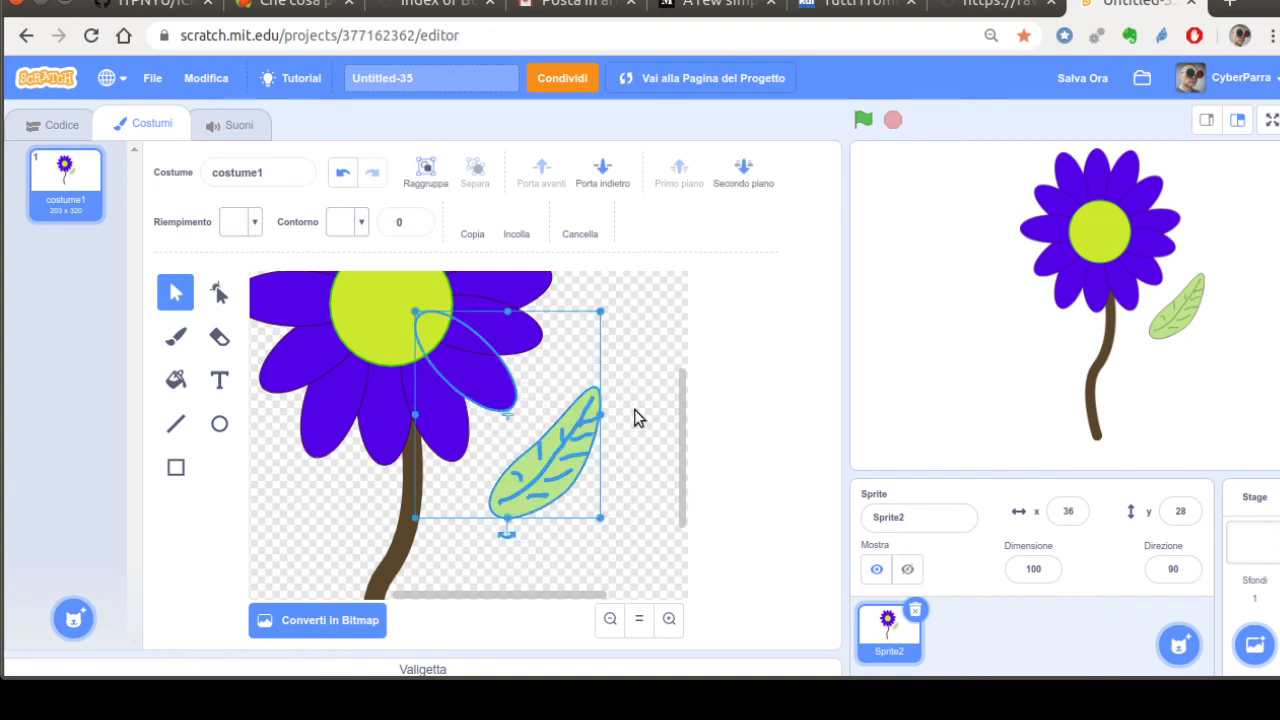
left_click(490, 402, "shift")
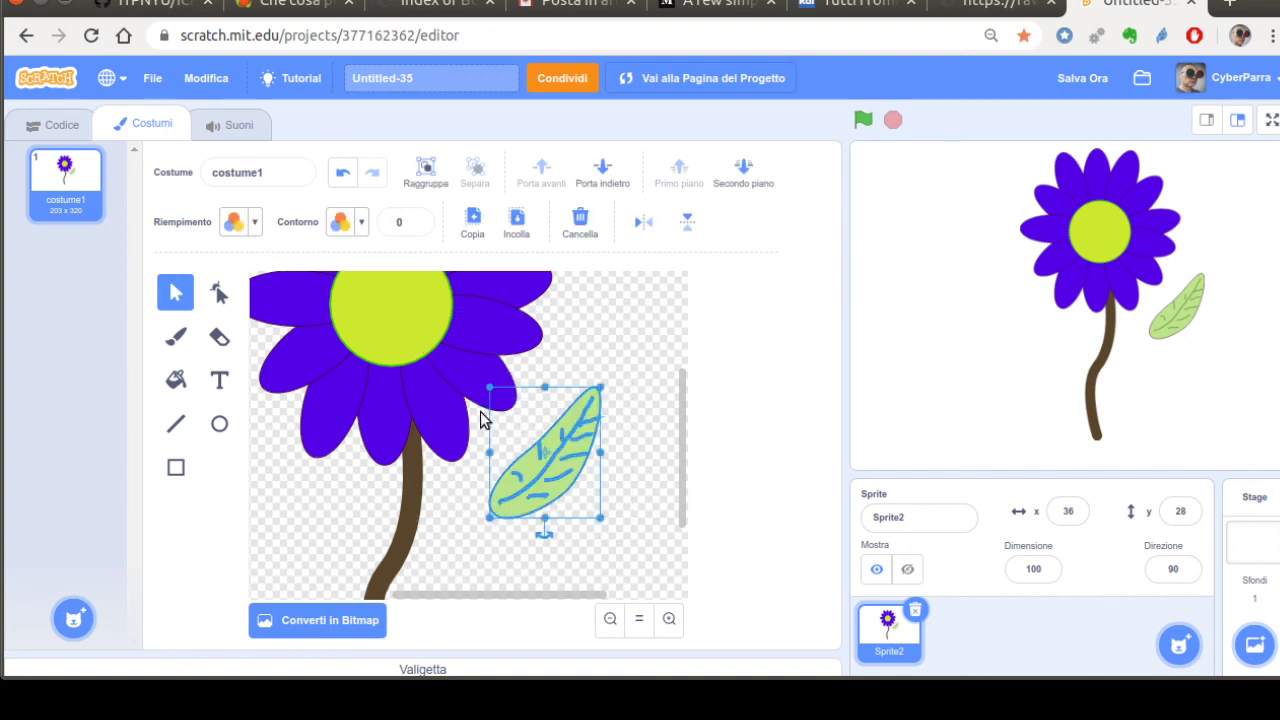
left_click(427, 190)
Step: Shrink the grouped leaf and place it against the right side of the stem, below the blossom
left_click_drag(556, 517, 510, 580)
left_click(610, 618)
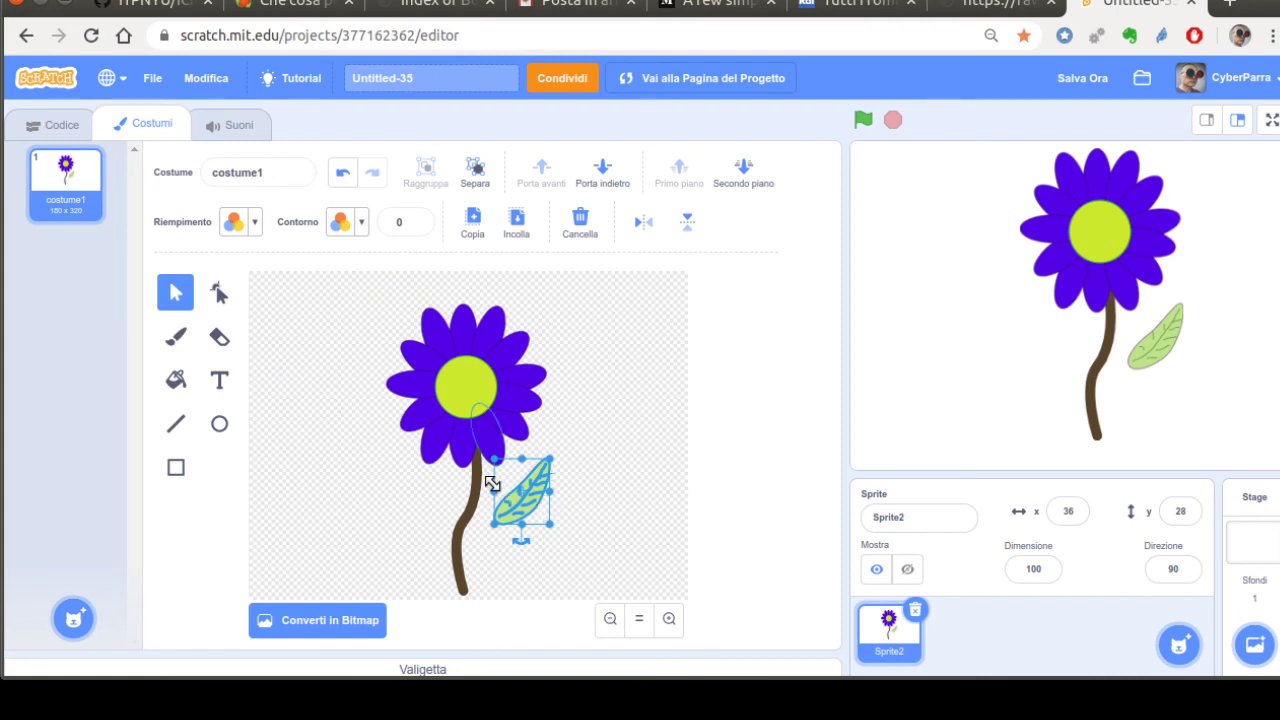
left_click_drag(493, 486, 510, 502)
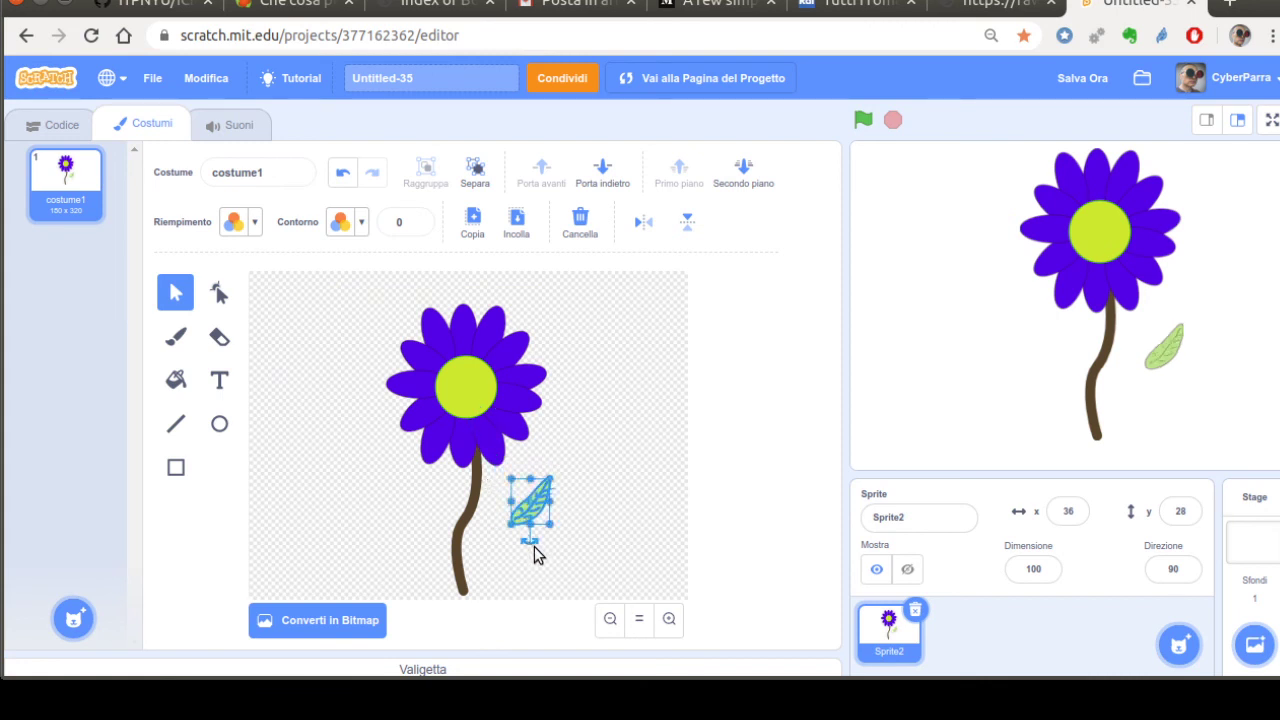
left_click_drag(534, 551, 499, 553)
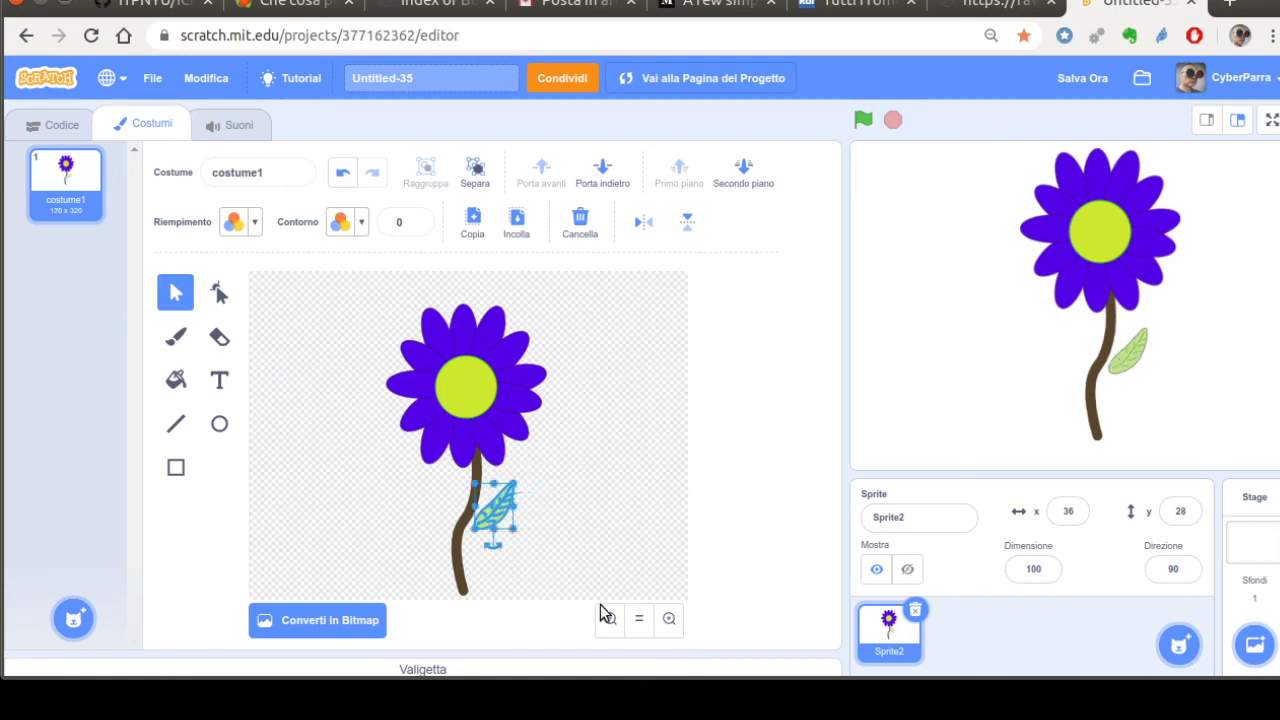
Step: Rotate the leaf clockwise so it leans outward from the right side of the stem
left_click(669, 618)
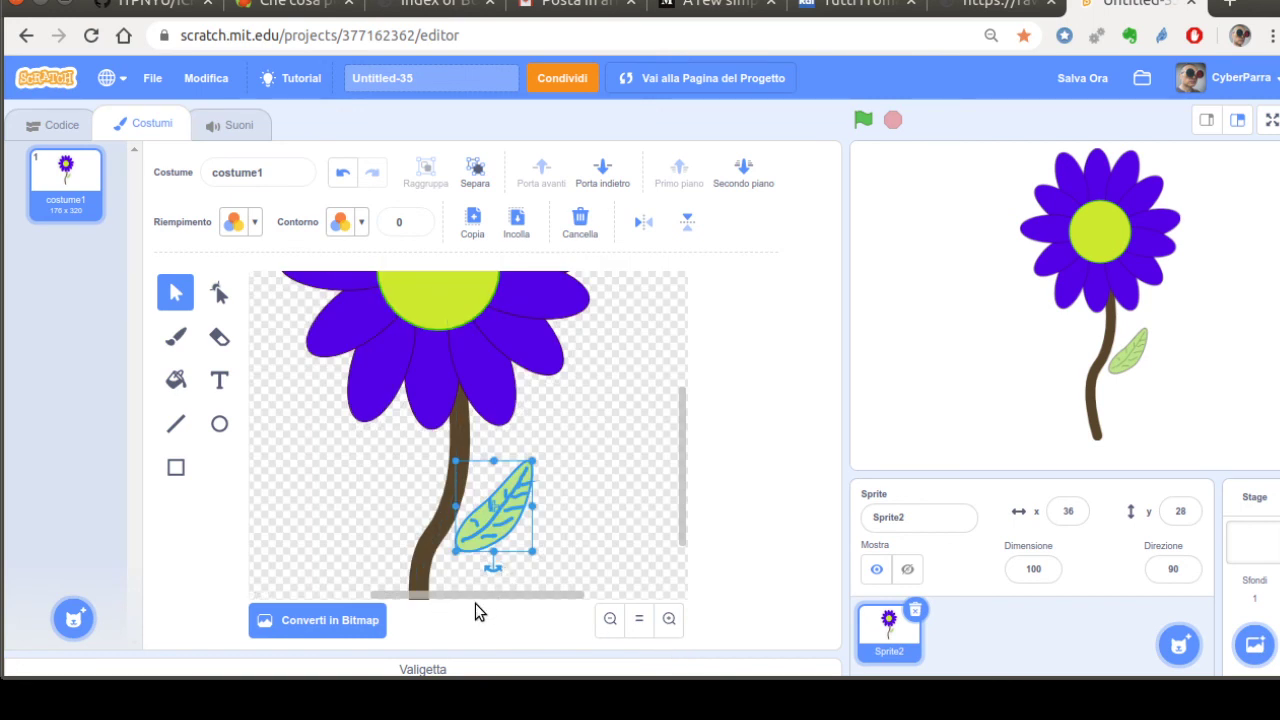
left_click(491, 593)
left_click_drag(491, 593, 475, 600)
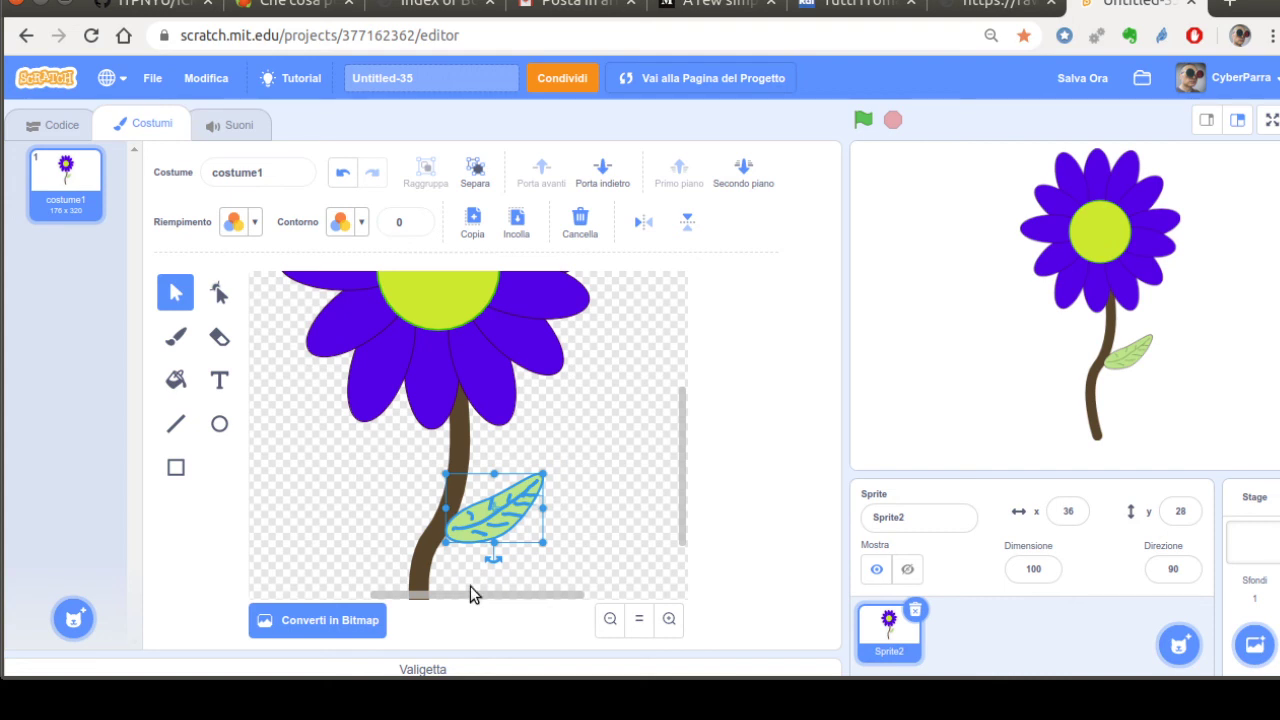
Step: Duplicate the leaf, flip the copy horizontally, and rotate it into place against the left side of the stem
key("ctrl+v")
left_click_drag(493, 545, 434, 578)
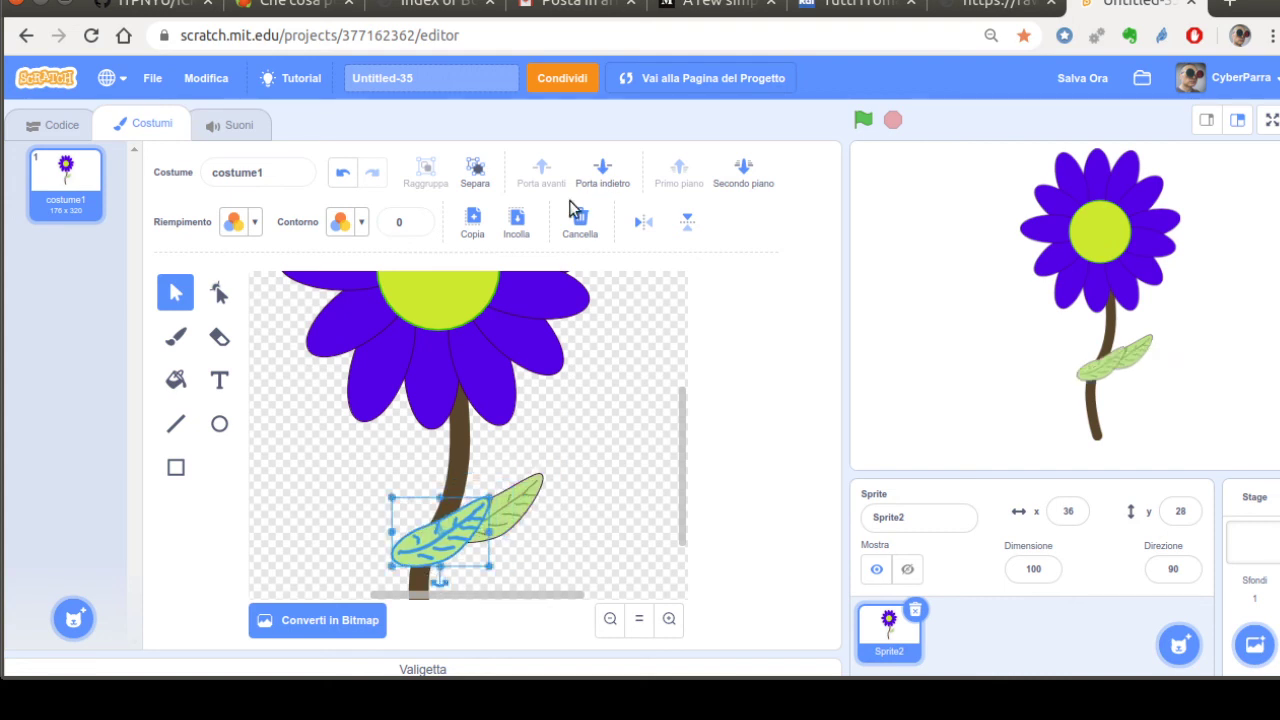
left_click(643, 222)
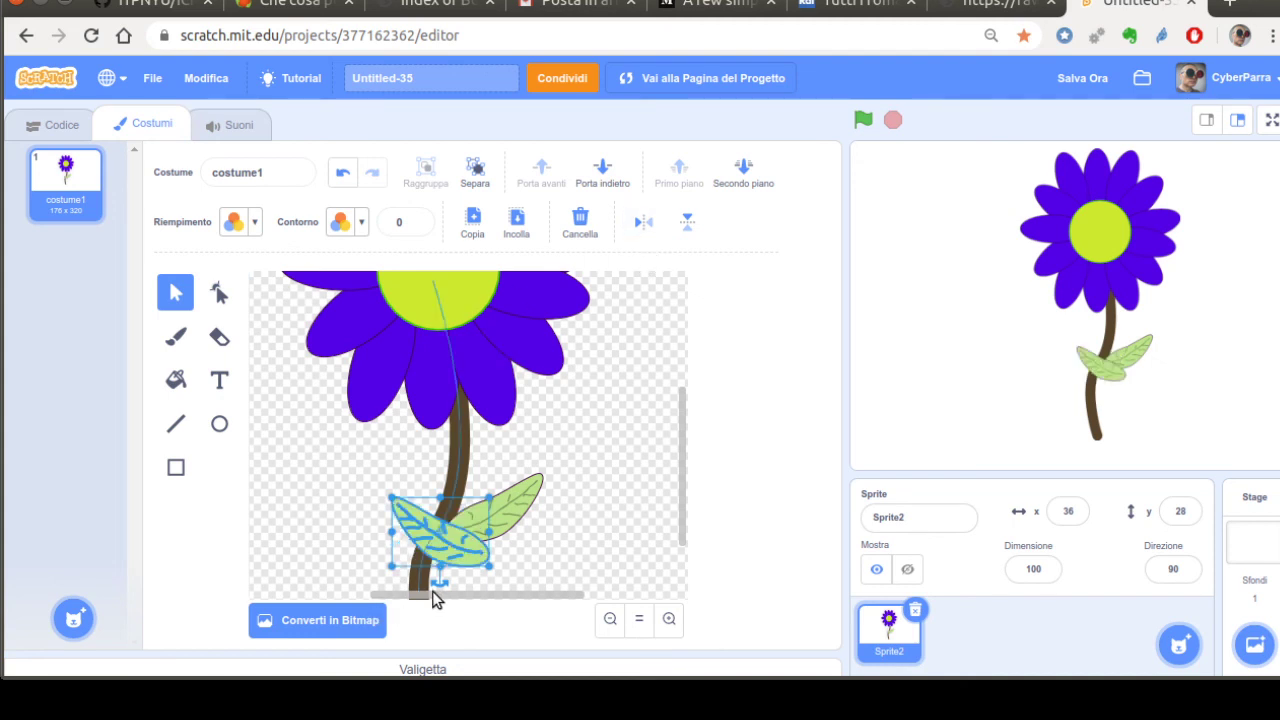
left_click_drag(463, 582, 348, 611)
Step: Duplicate the left leaf, move the copy down to the lower part of the stem and shrink it
scroll(570, 525, "down", 2)
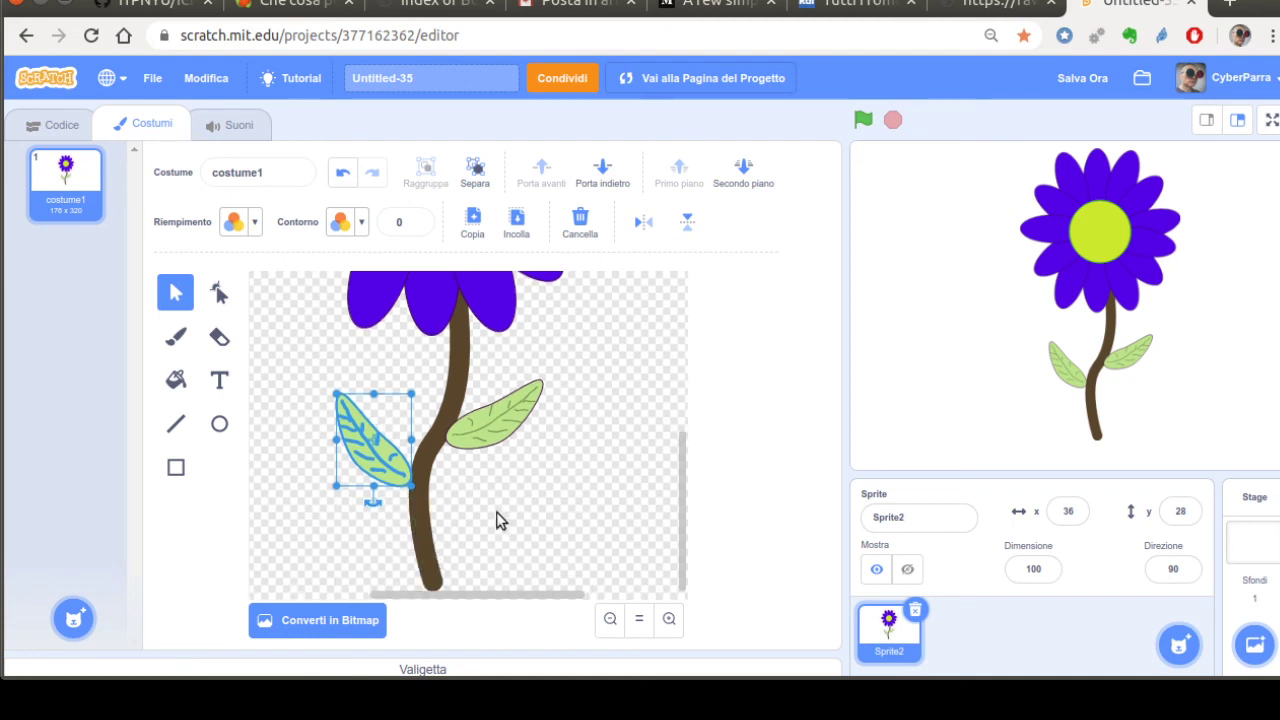
key("ctrl+c")
key("ctrl+v")
left_click_drag(380, 503, 383, 555)
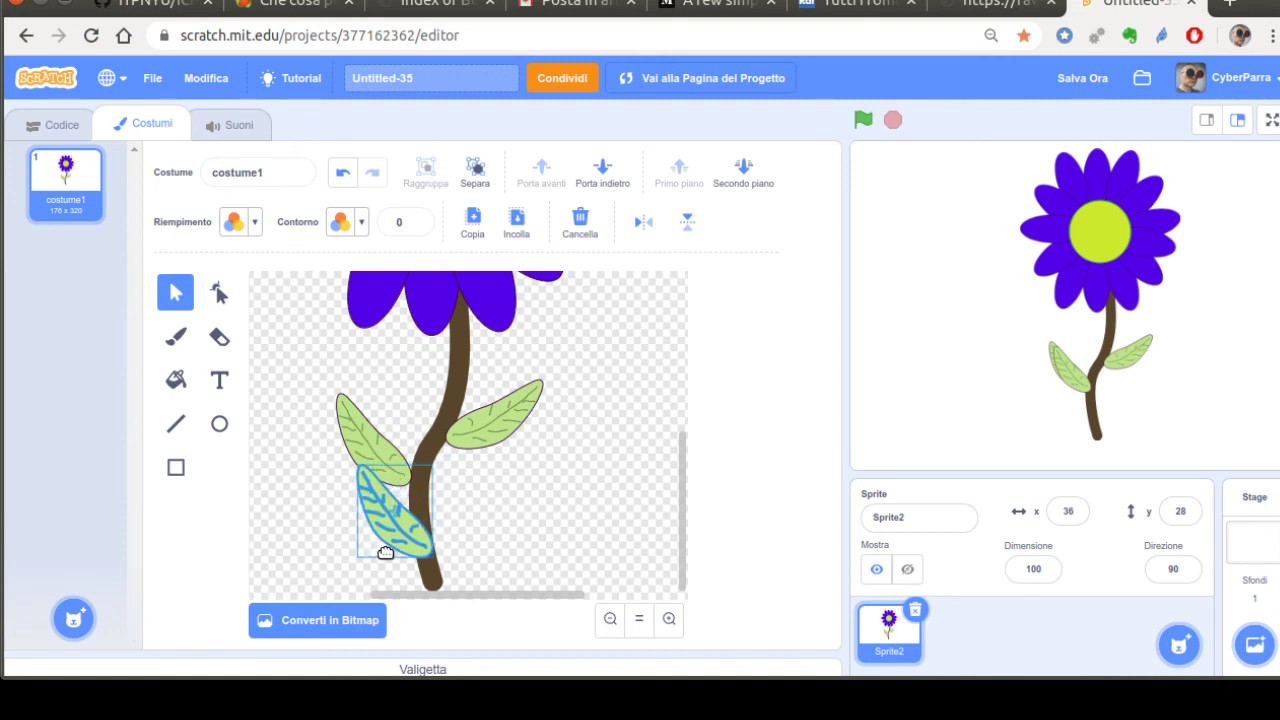
mouse_move(362, 510)
left_mouse_down()
mouse_move(354, 486)
mouse_move(376, 492)
mouse_move(386, 516)
left_mouse_up()
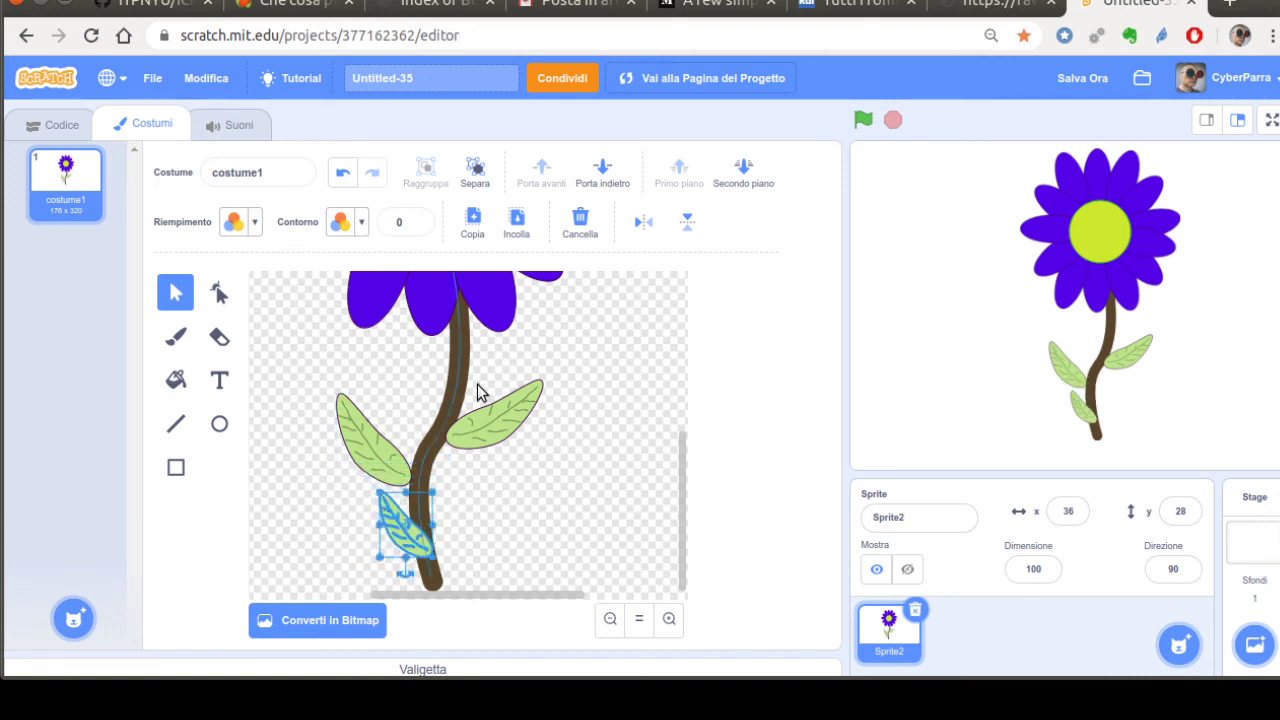
Step: Rotate the small lower leaf clockwise to lean right and attach it to the right edge of the stem
left_click_drag(405, 573, 433, 567)
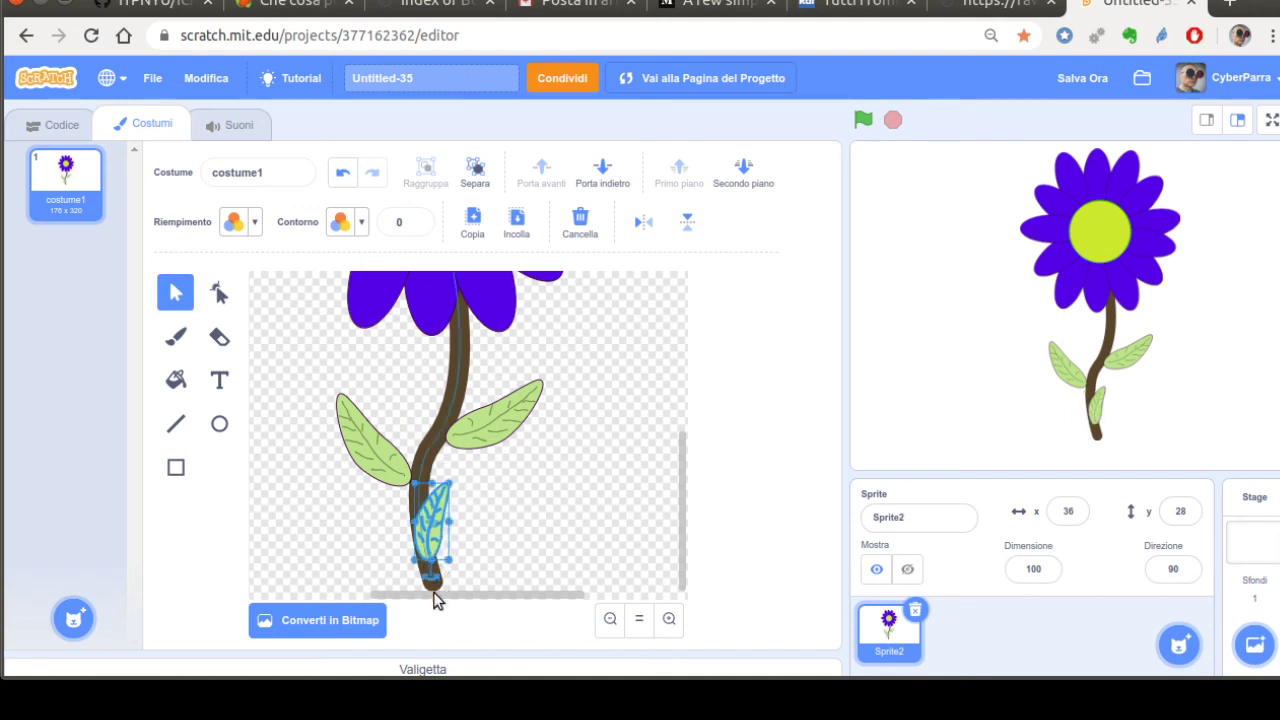
mouse_move(434, 592)
left_mouse_down()
mouse_move(429, 606)
mouse_move(417, 600)
left_mouse_up()
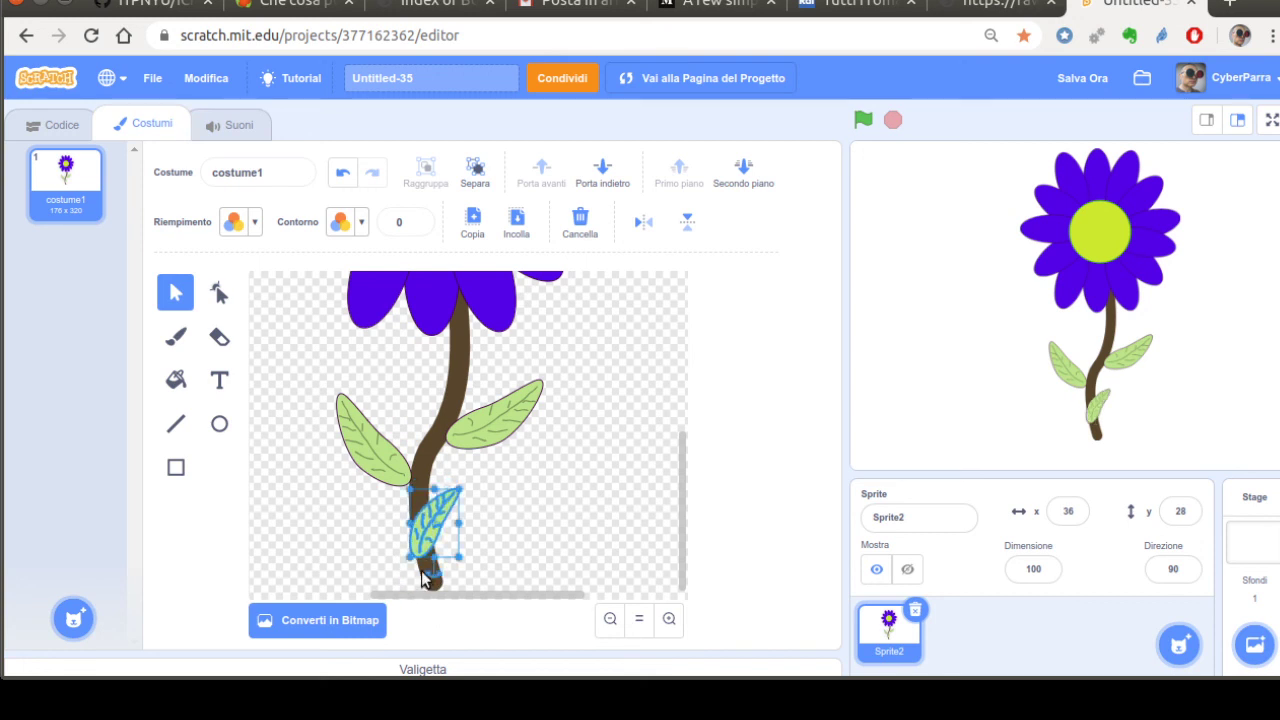
left_click_drag(429, 557, 440, 552)
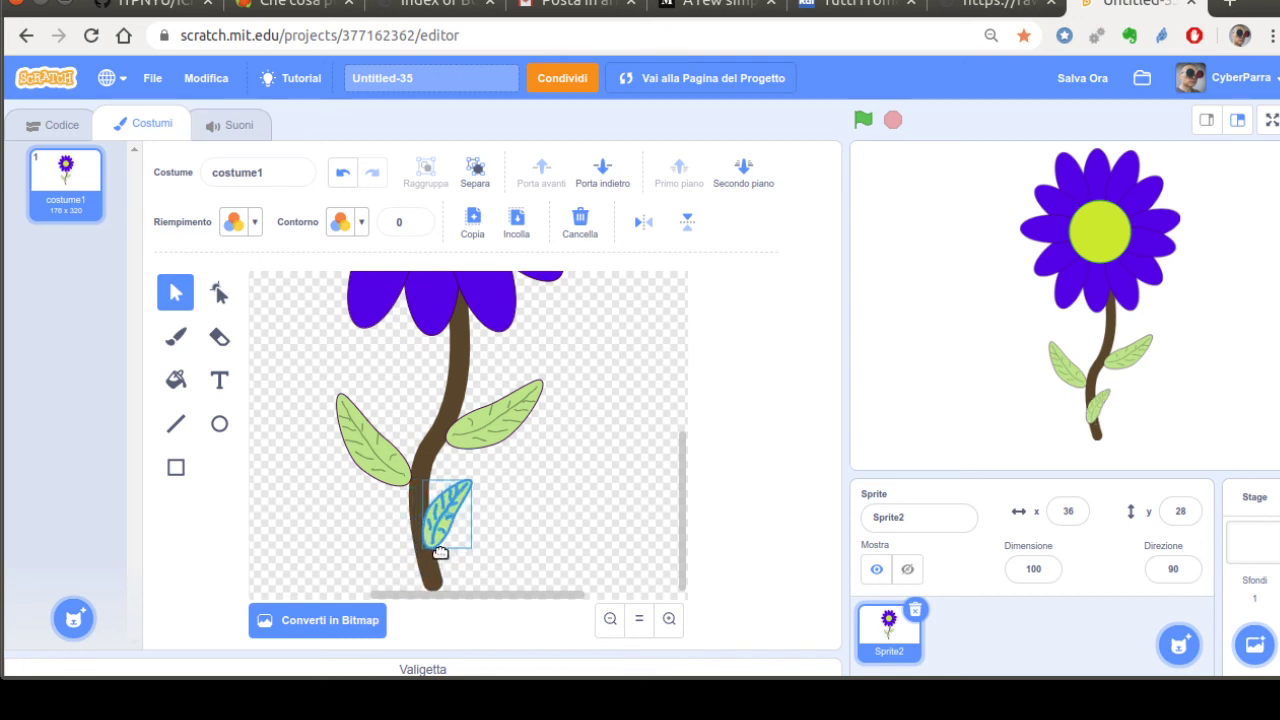
left_click(552, 541)
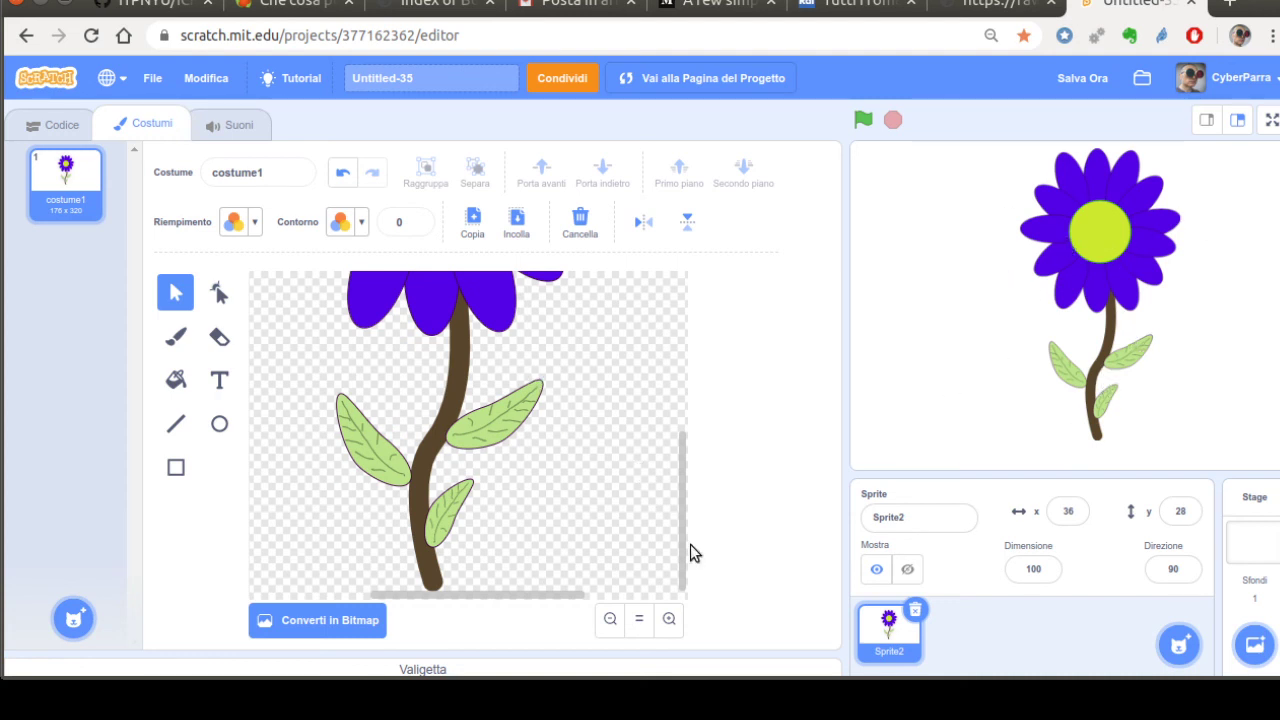
Step: Try the eraser on the inside of the flower's green center circle and undo the erasure
mouse_move(683, 557)
left_mouse_down()
mouse_move(674, 385)
mouse_move(667, 467)
mouse_move(675, 423)
mouse_move(672, 434)
left_mouse_up()
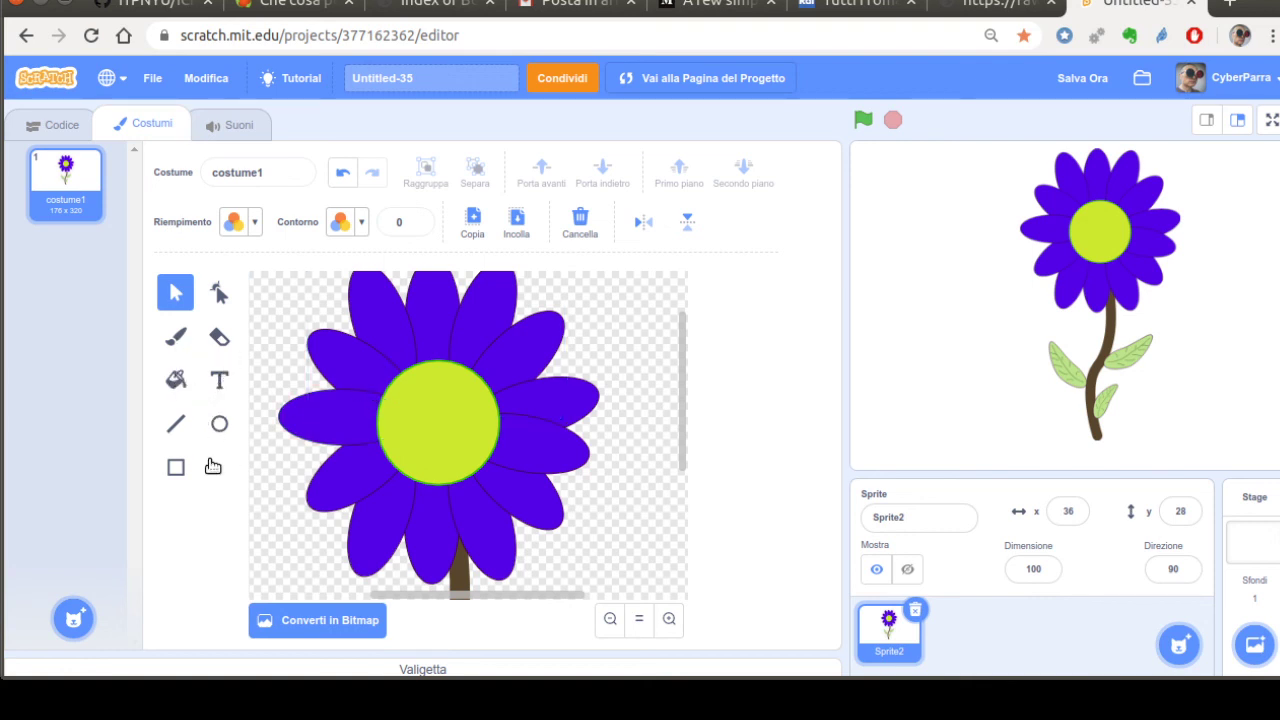
left_click(219, 337)
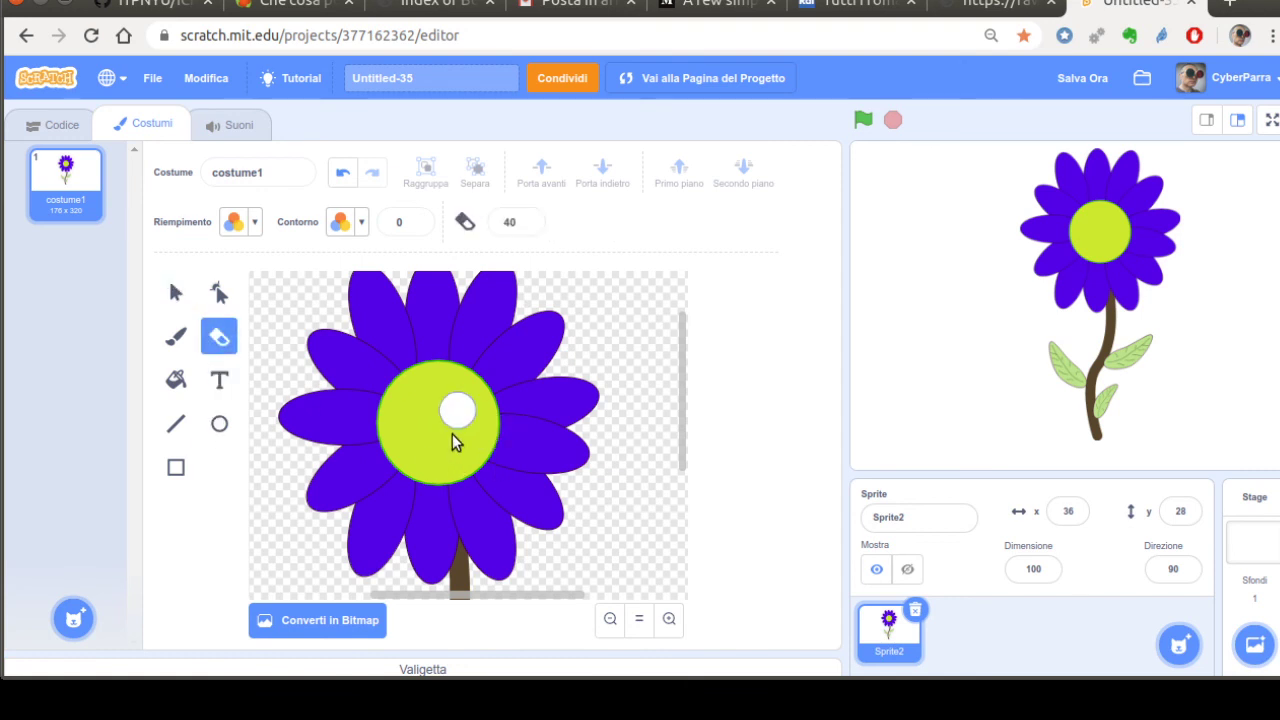
mouse_move(443, 441)
left_mouse_down()
mouse_move(444, 474)
mouse_move(438, 425)
mouse_move(460, 458)
mouse_move(428, 468)
mouse_move(455, 425)
mouse_move(426, 470)
left_mouse_up()
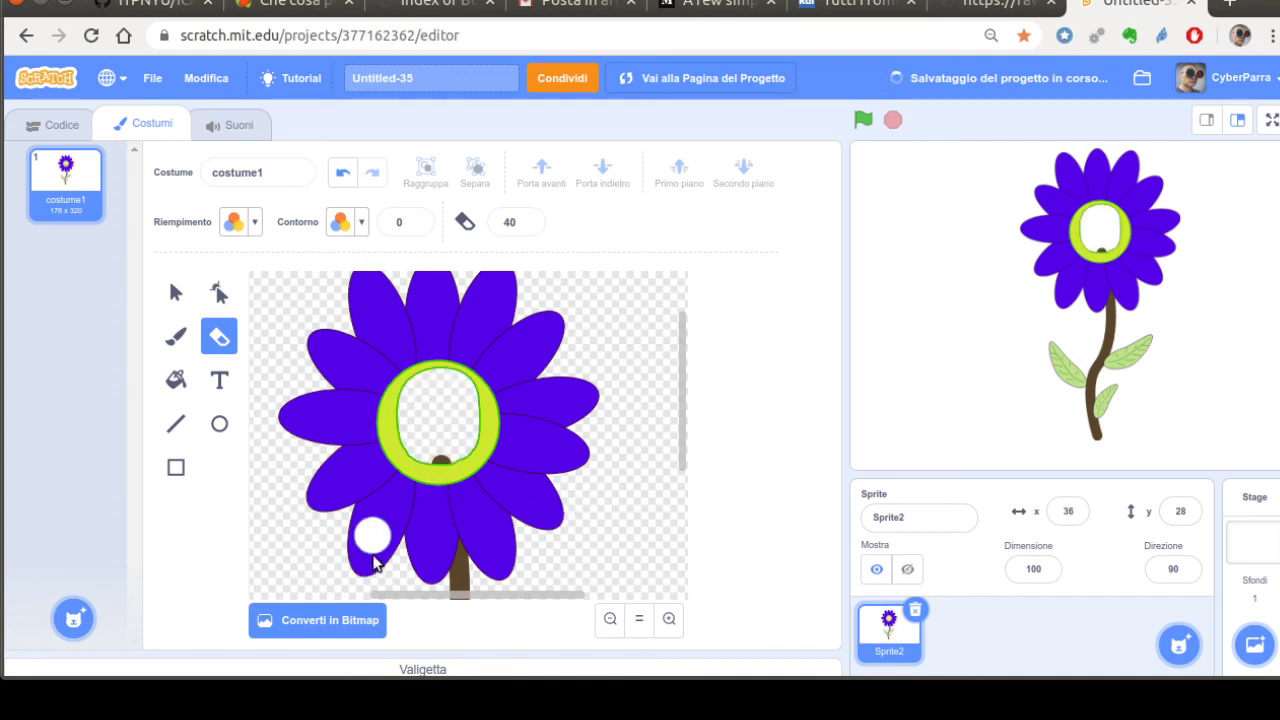
key("ctrl+z")
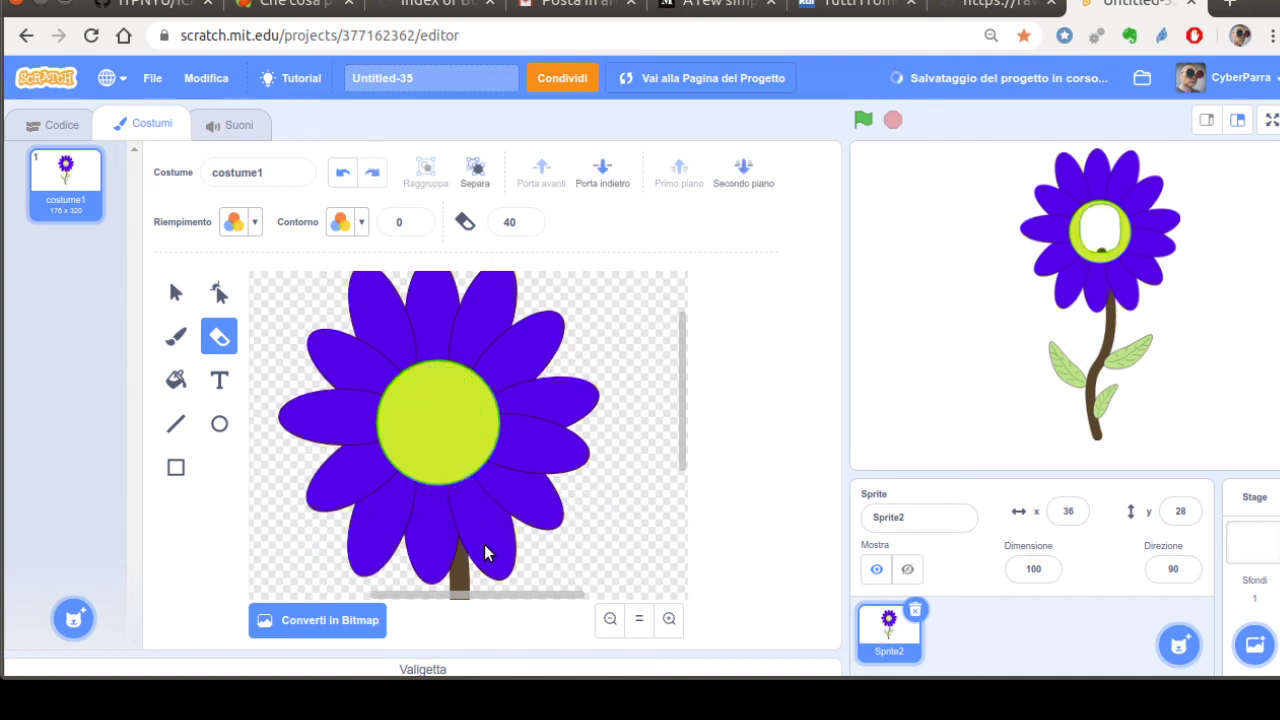